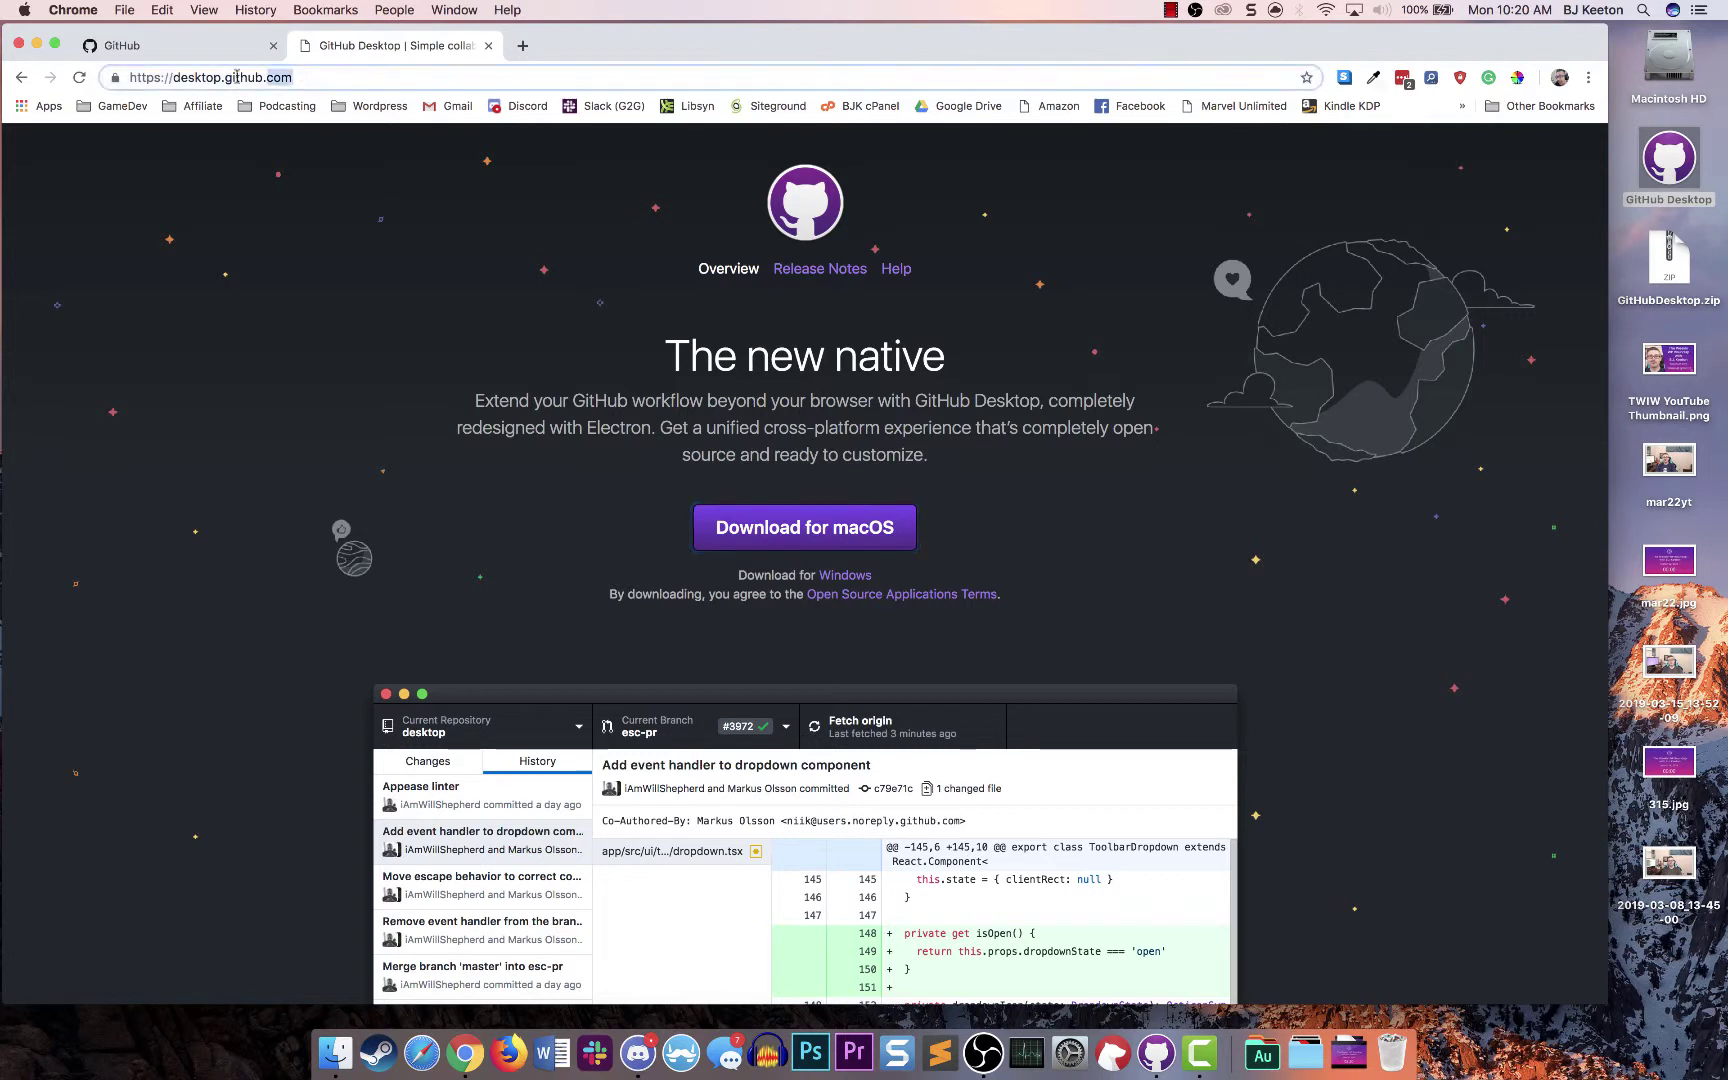
Switch to GitHub Desktop and start cloning the Stratus-RPG repository from the account's repository list
{"action": "left_click", "coordinate": [226, 77]}
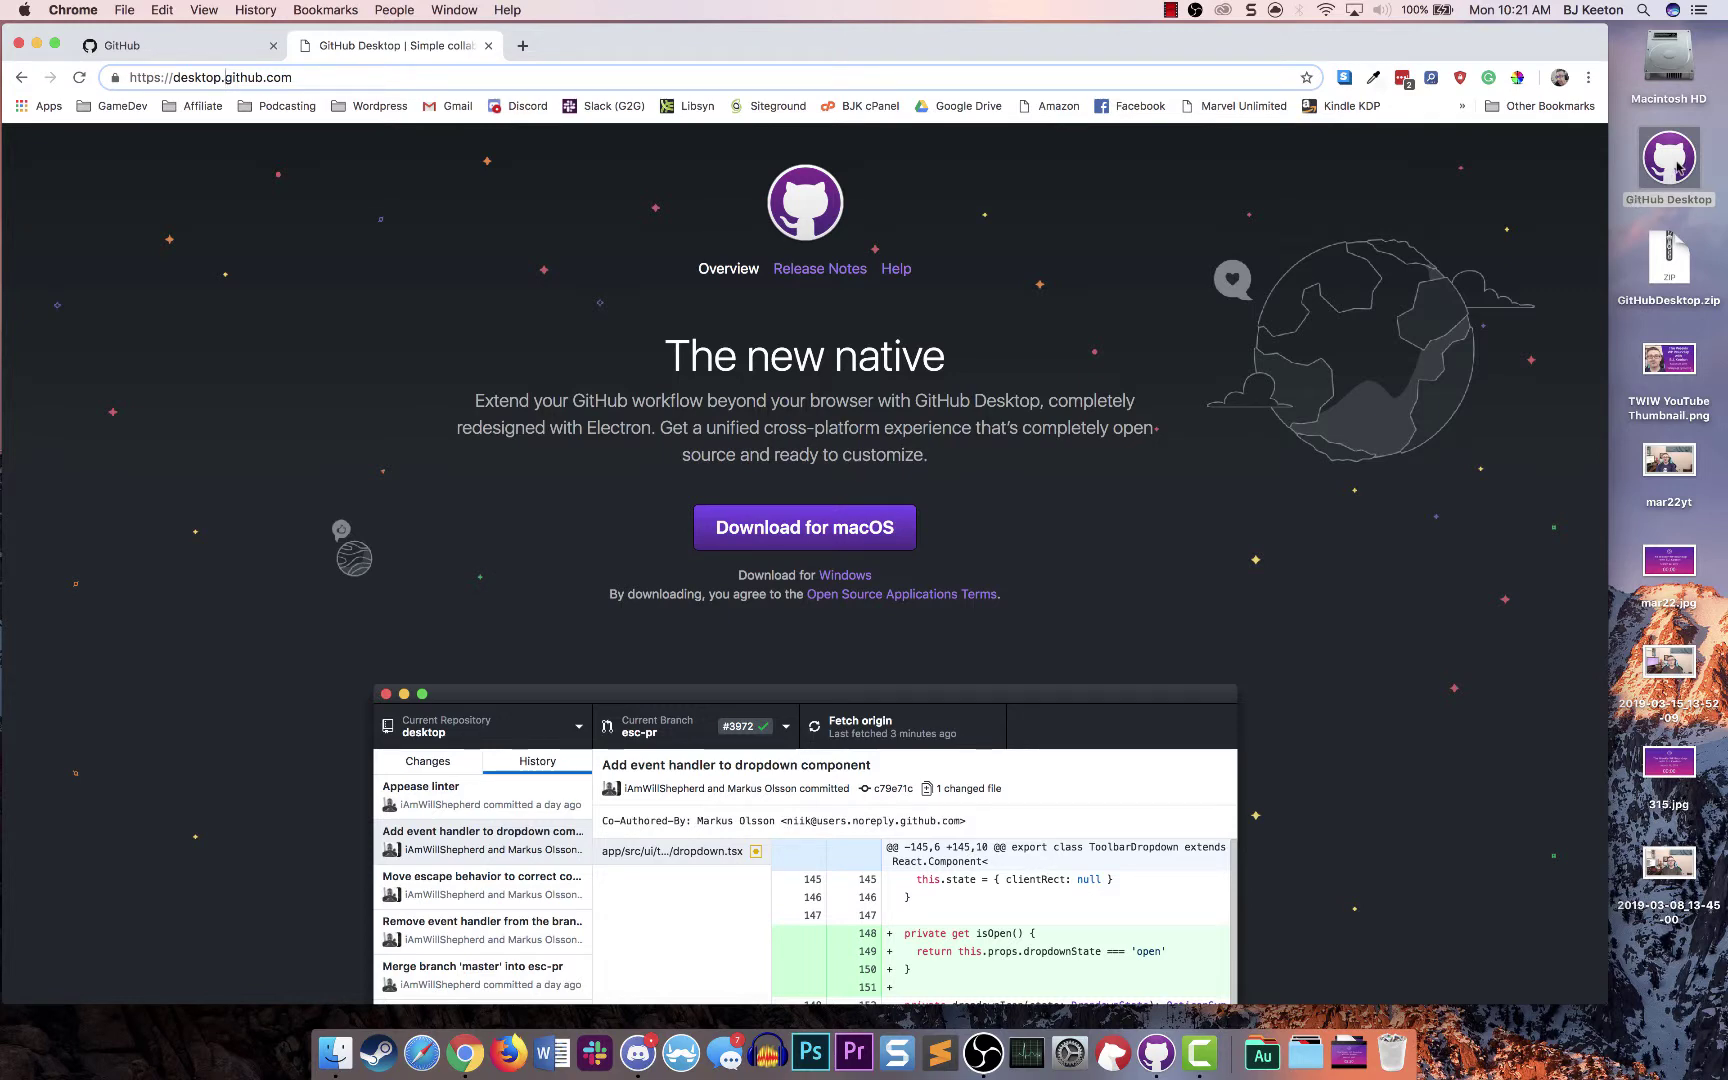
{"action": "left_click", "coordinate": [1156, 1050]}
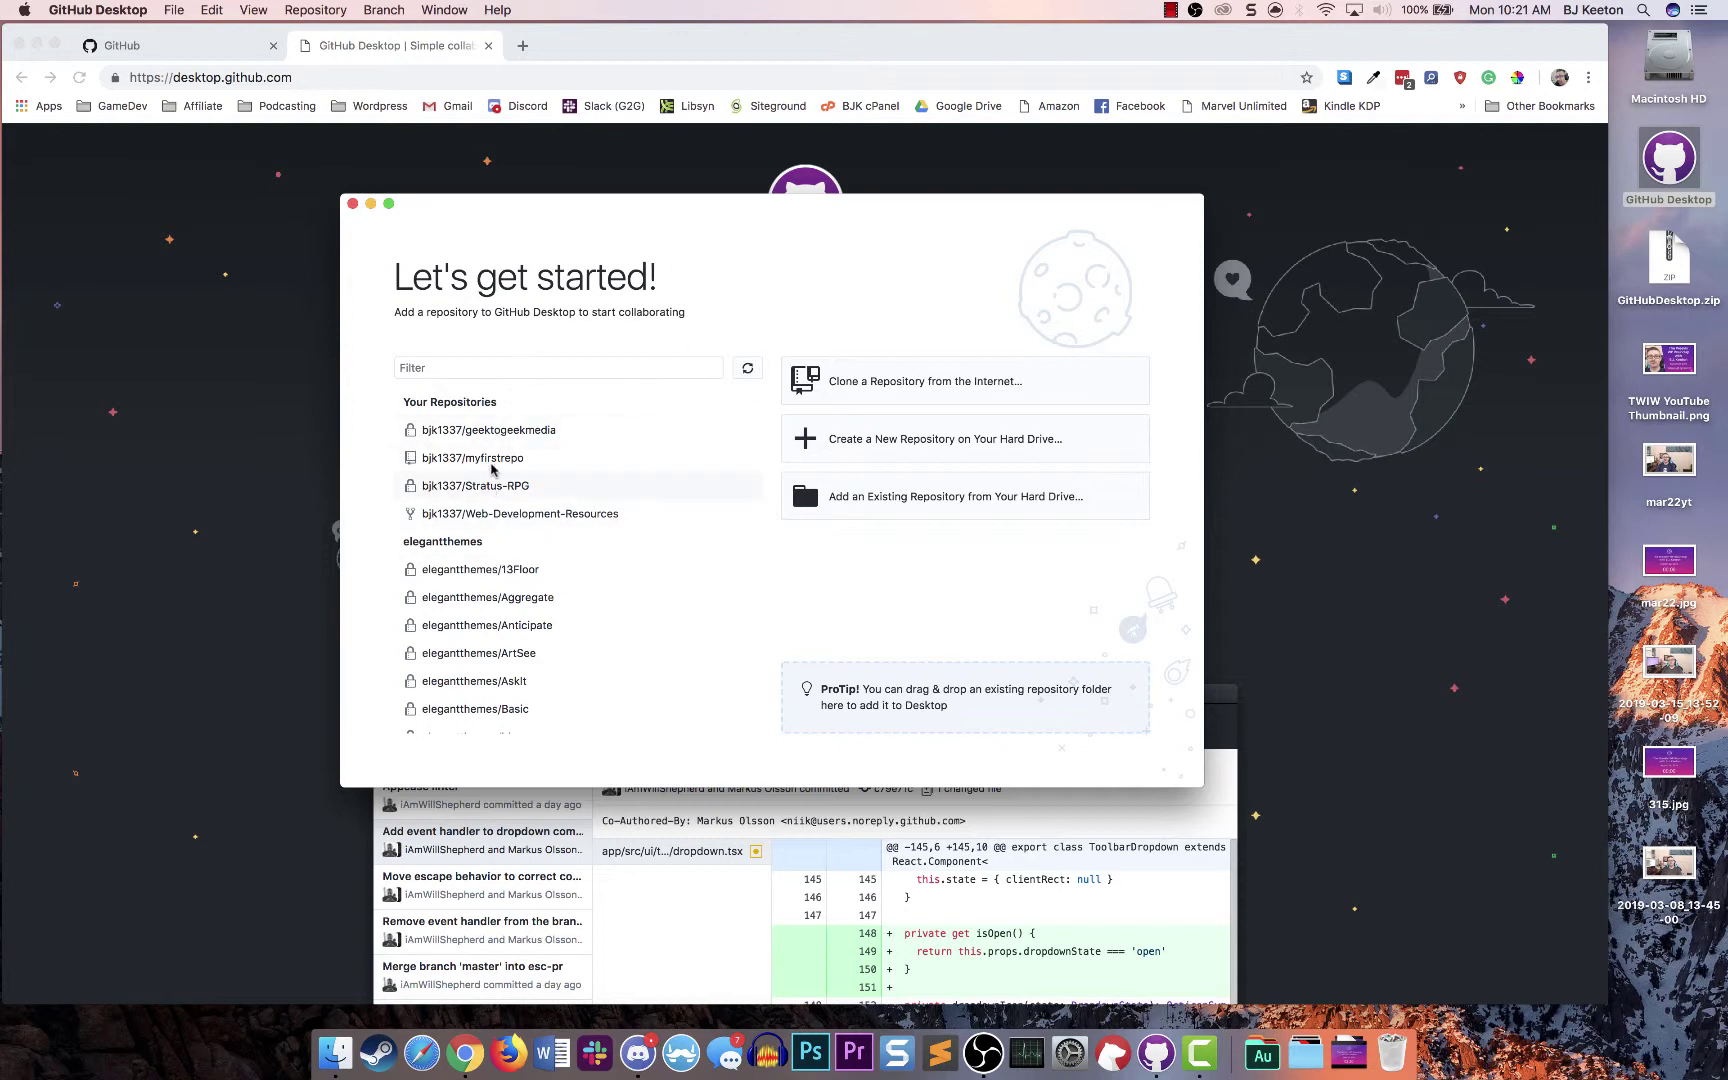
{"action": "left_click", "coordinate": [590, 490]}
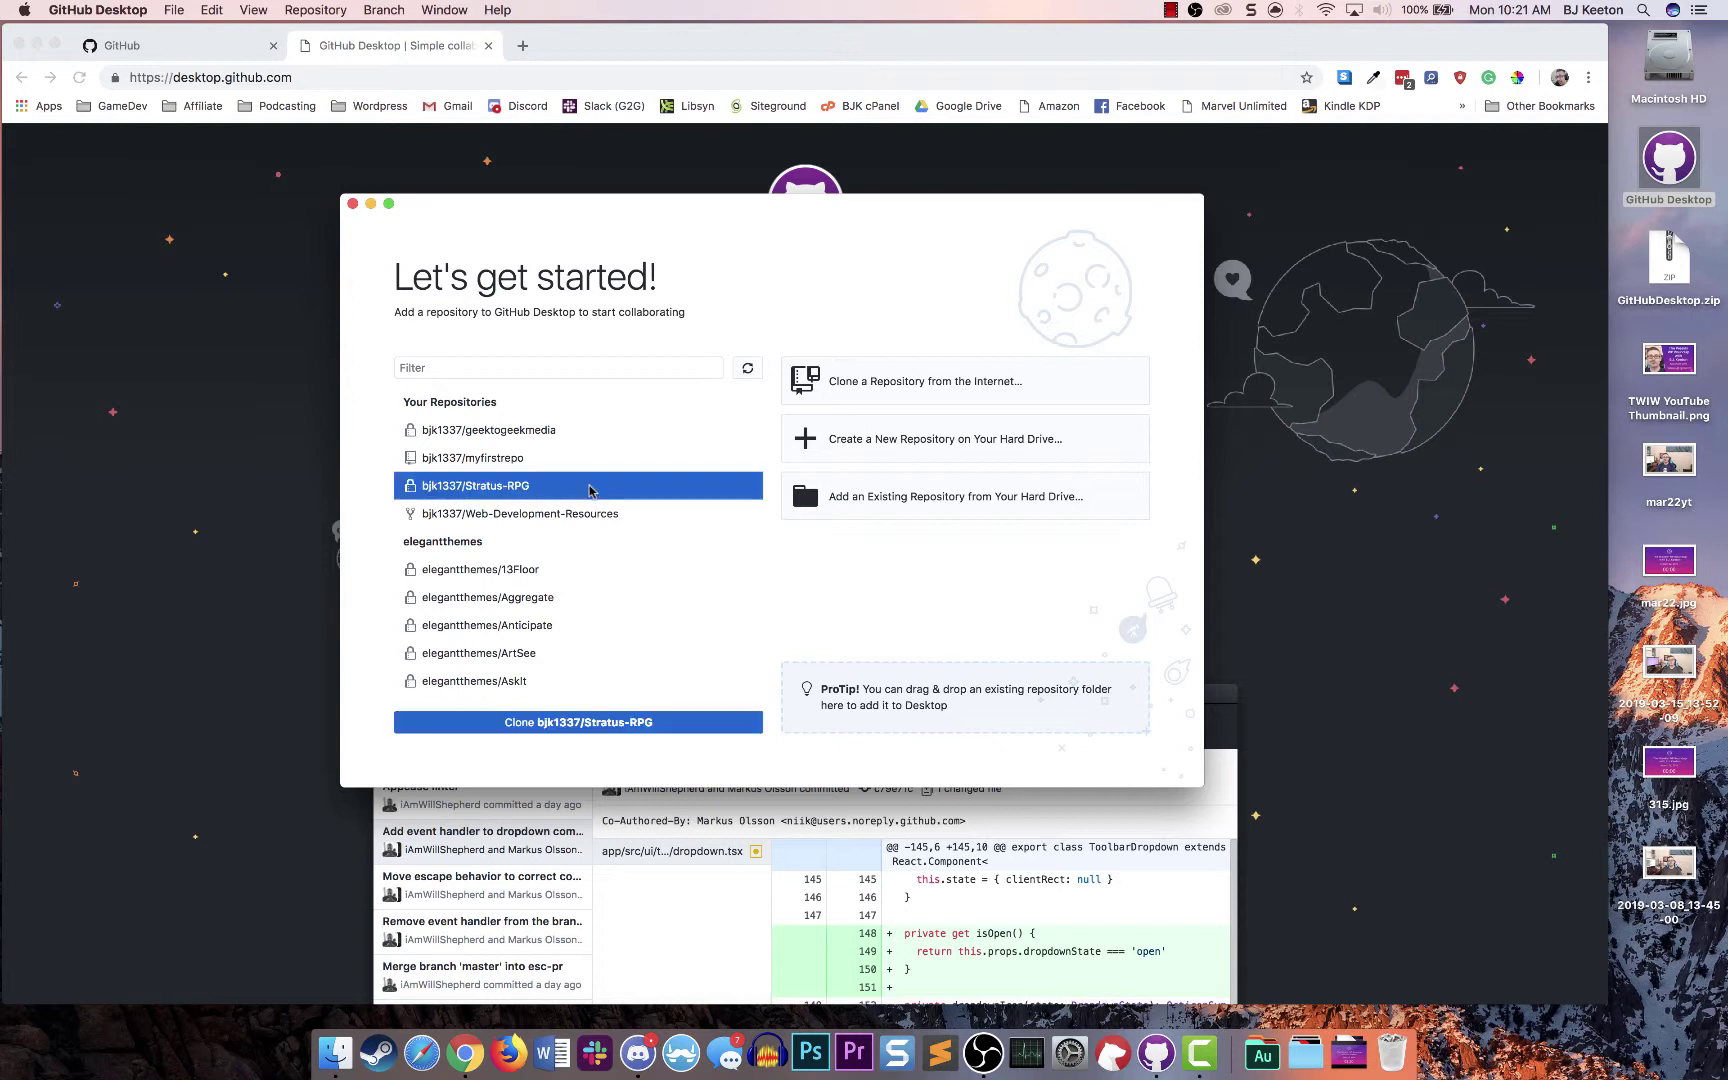
{"action": "left_click", "coordinate": [521, 733]}
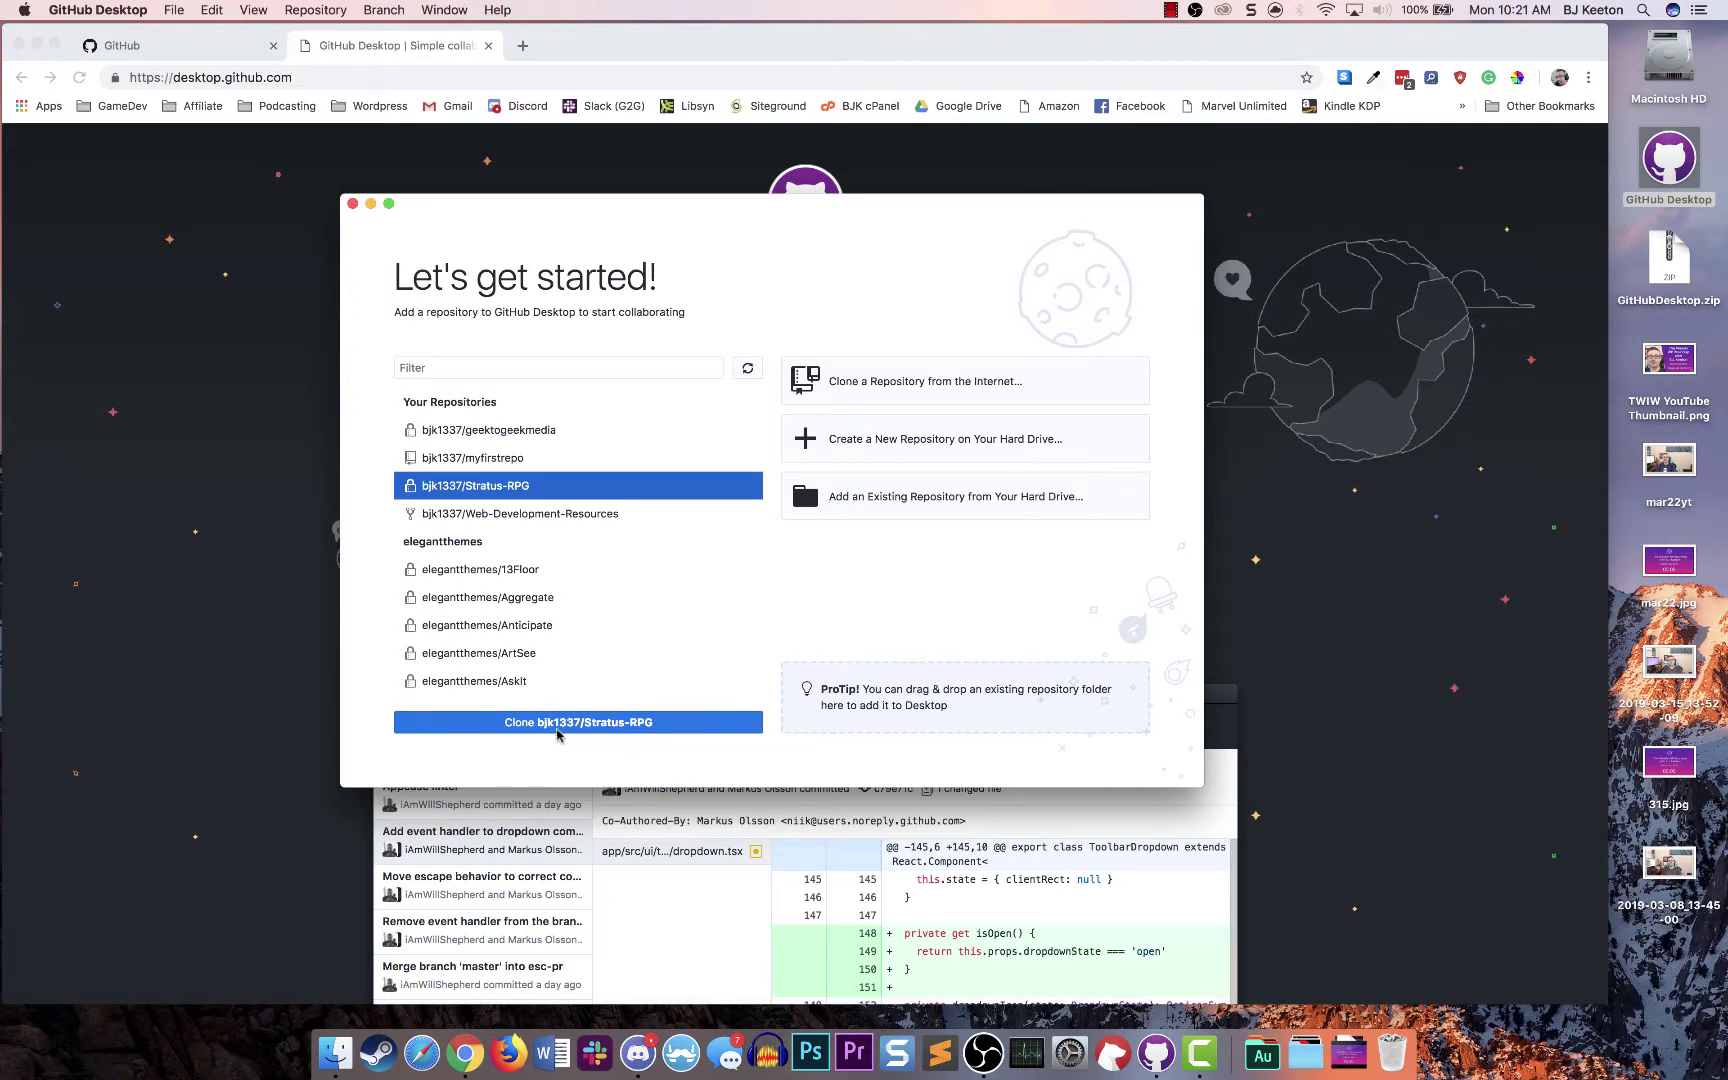
{"action": "left_click", "coordinate": [667, 727]}
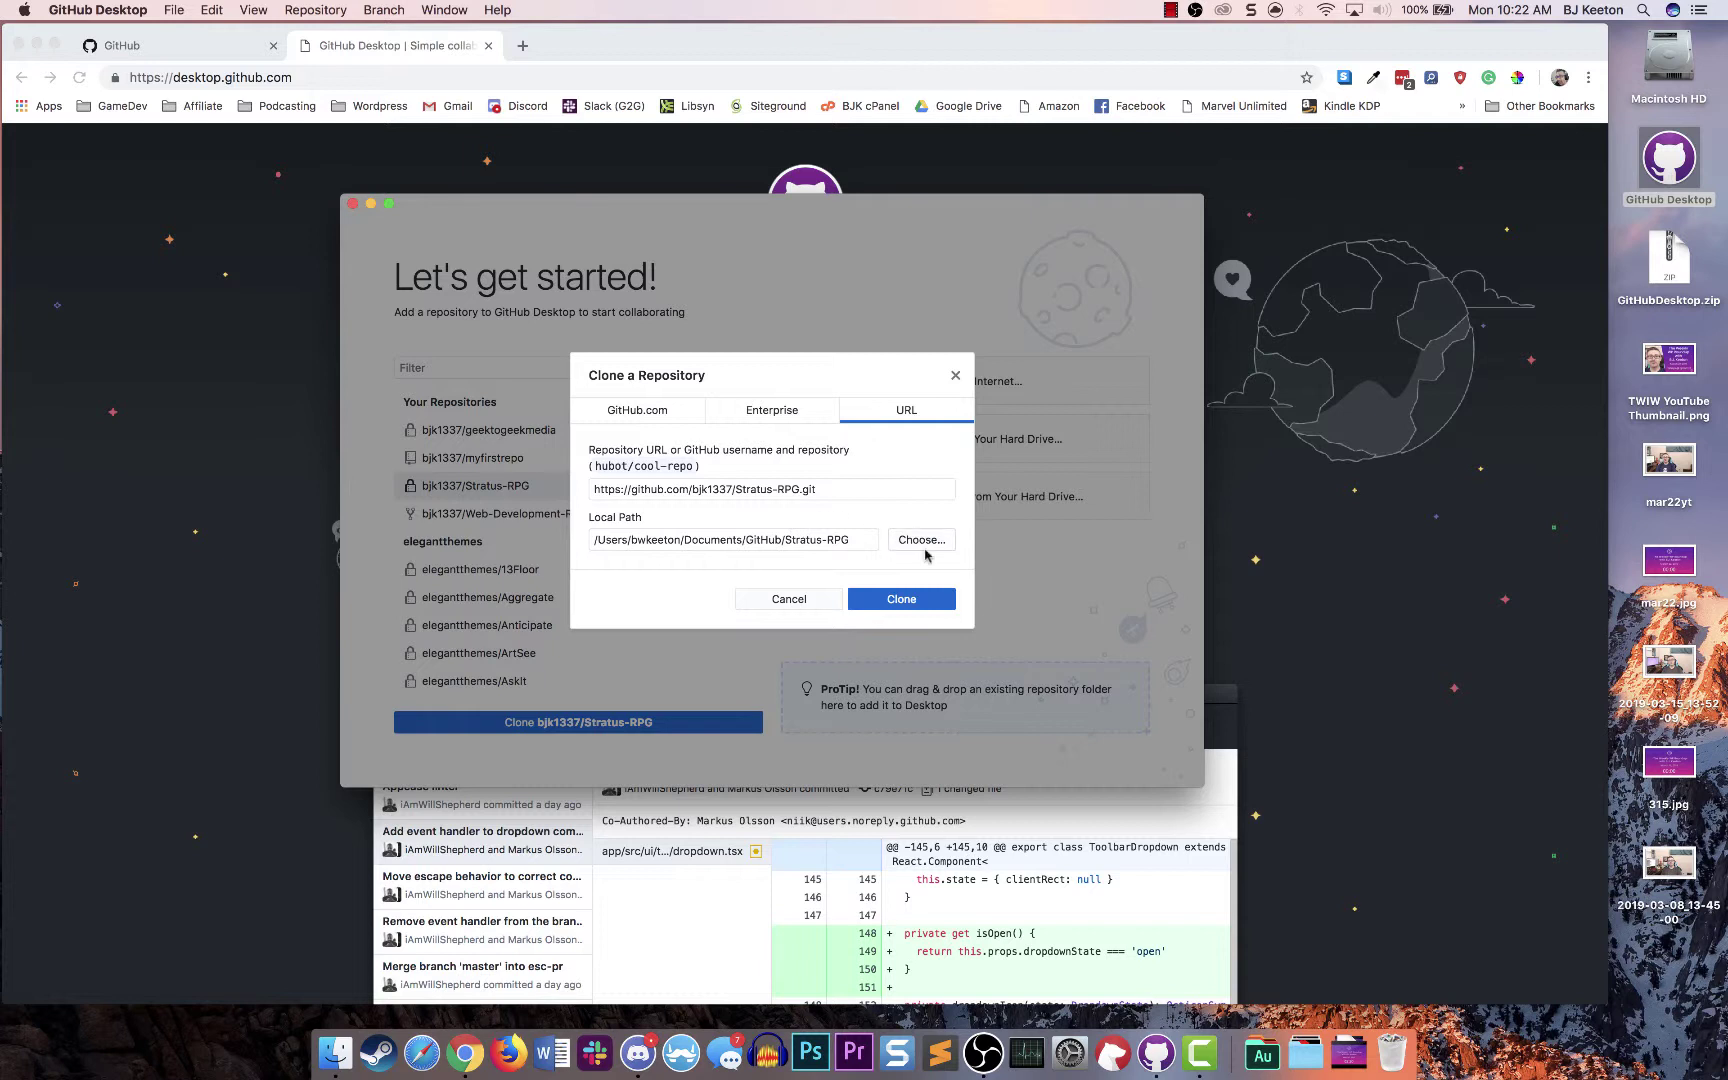
Change the GitHub folder in the clone's local path to GameDev and clone the Stratus-RPG repository
{"action": "left_click", "coordinate": [776, 539]}
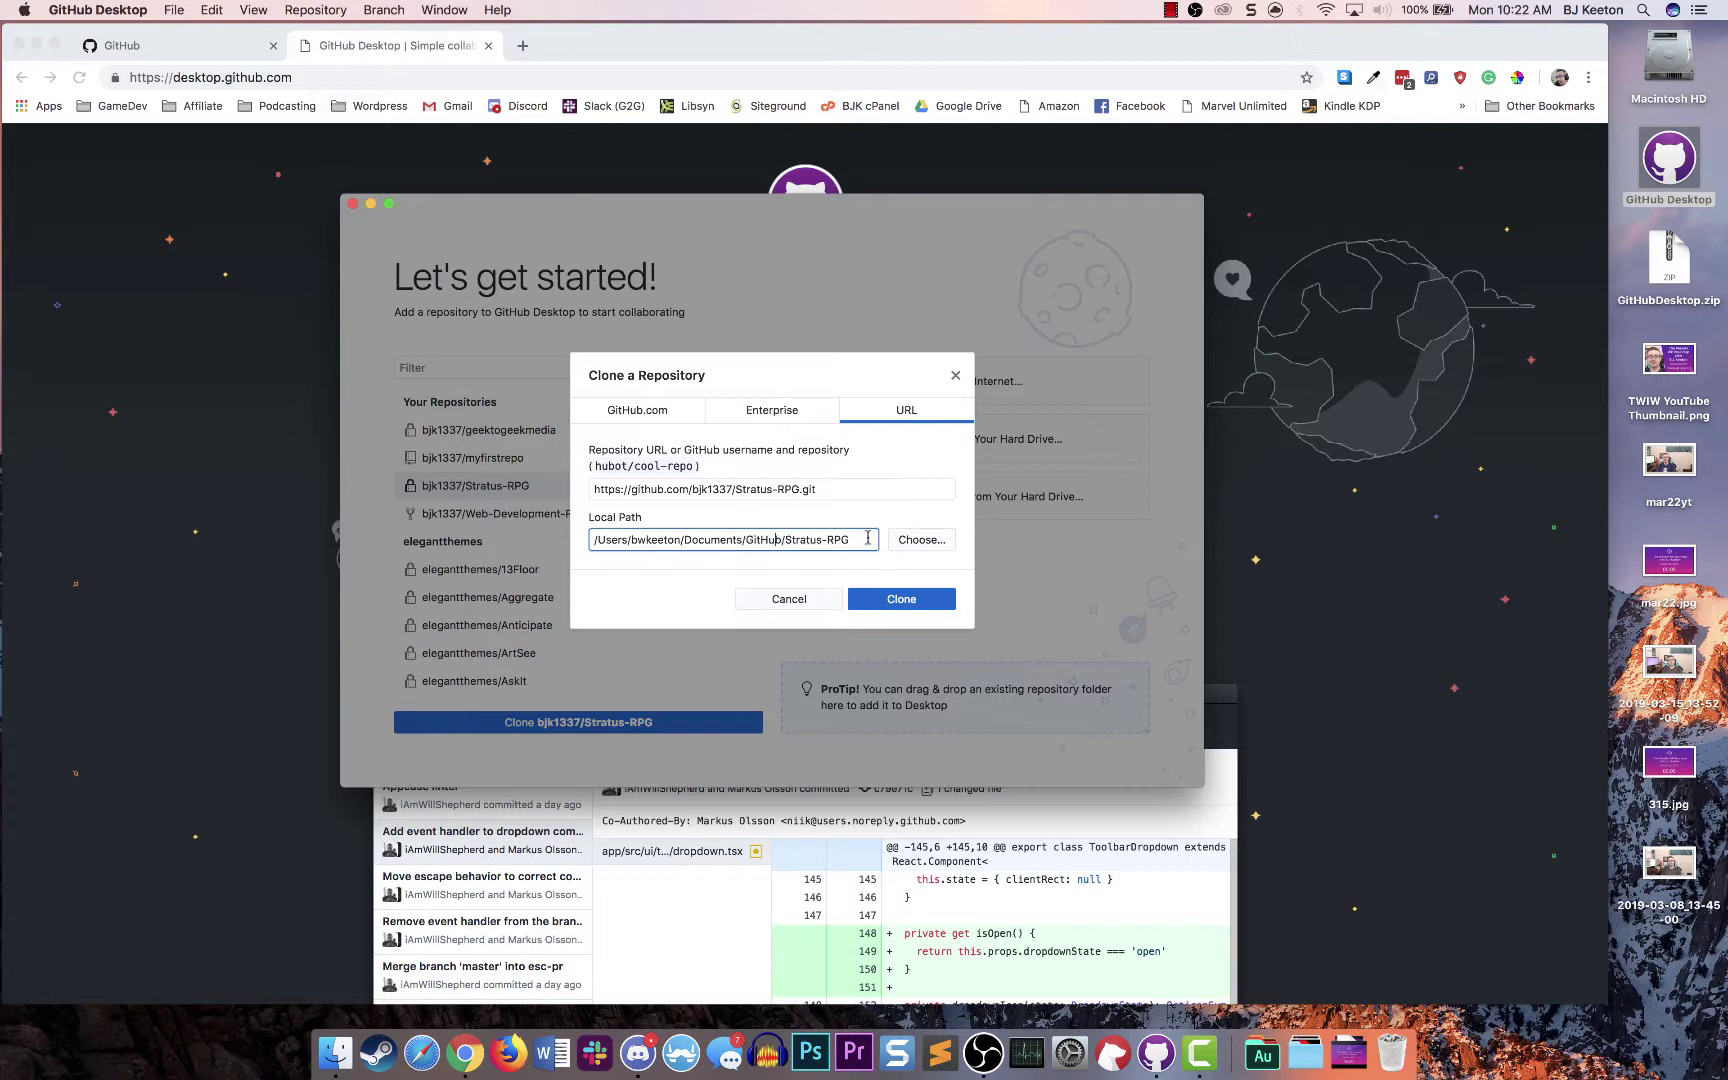
{"action": "left_click_drag", "start_coordinate": [862, 539], "coordinate": [754, 540]}
{"action": "left_click", "coordinate": [767, 540]}
{"action": "type", "text": "ameDev"}
{"action": "left_click", "coordinate": [900, 600]}
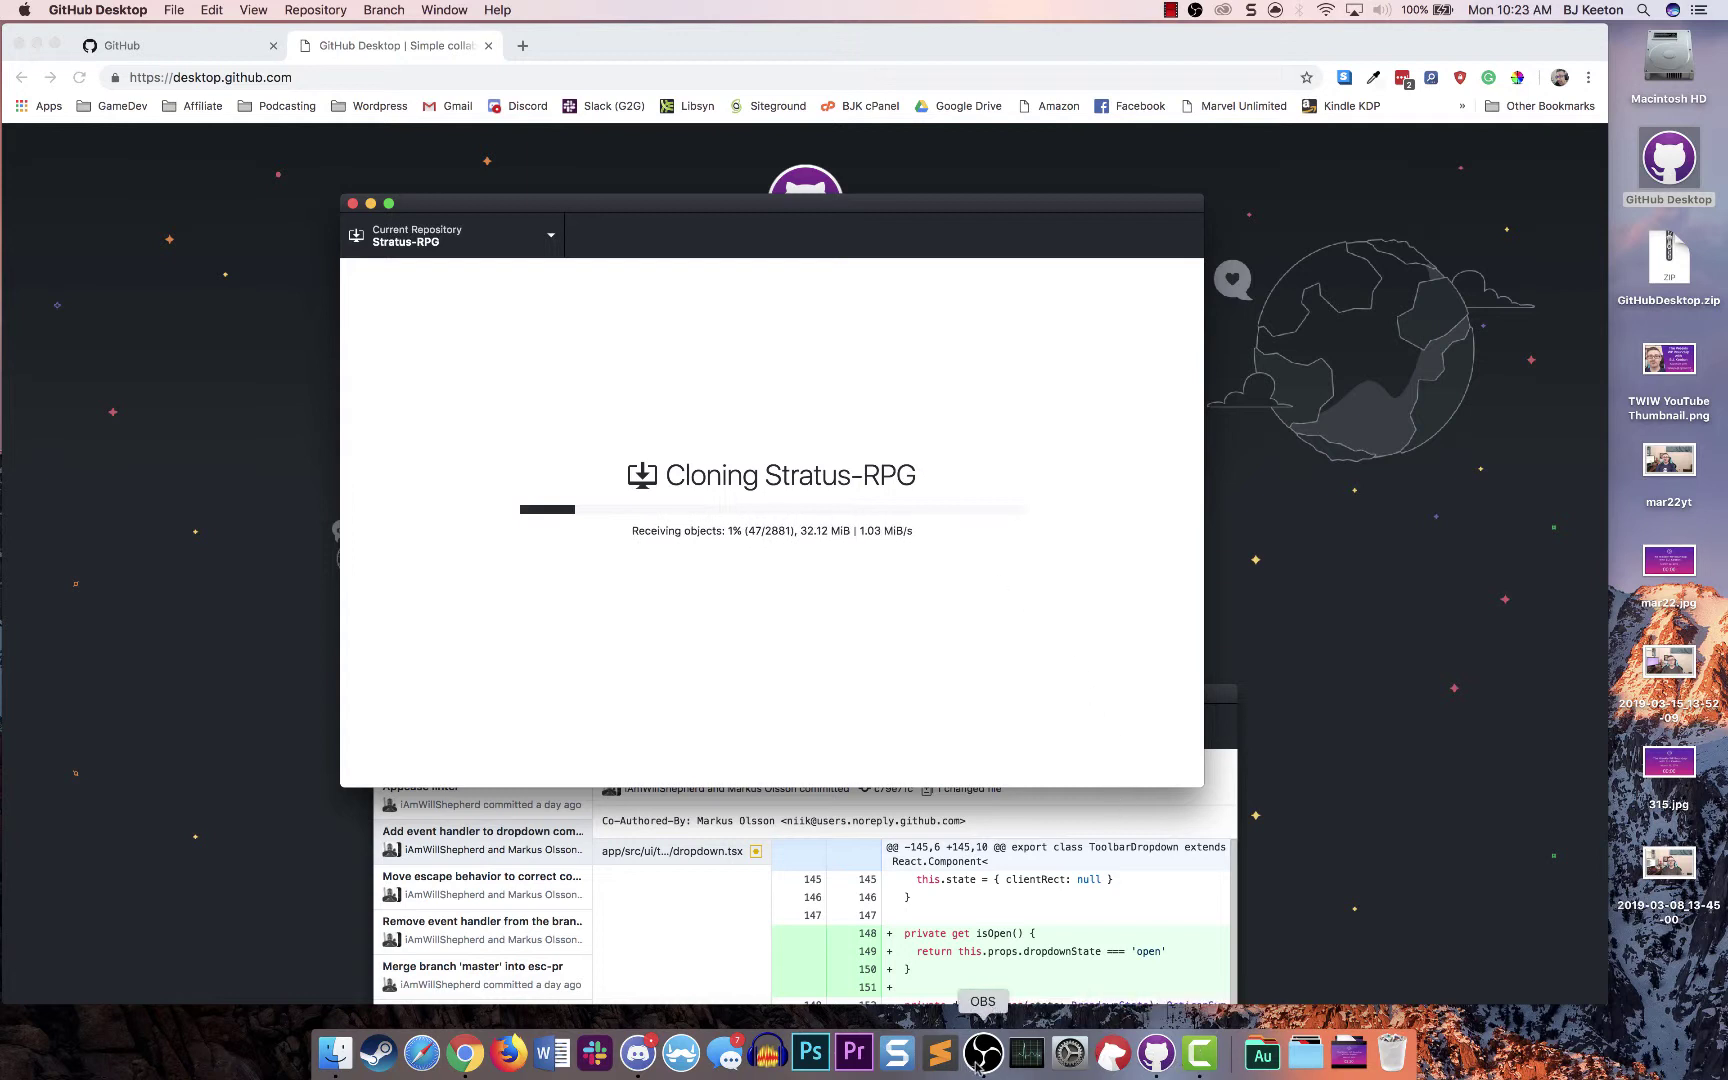
{"action": "left_click", "coordinate": [1203, 1060]}
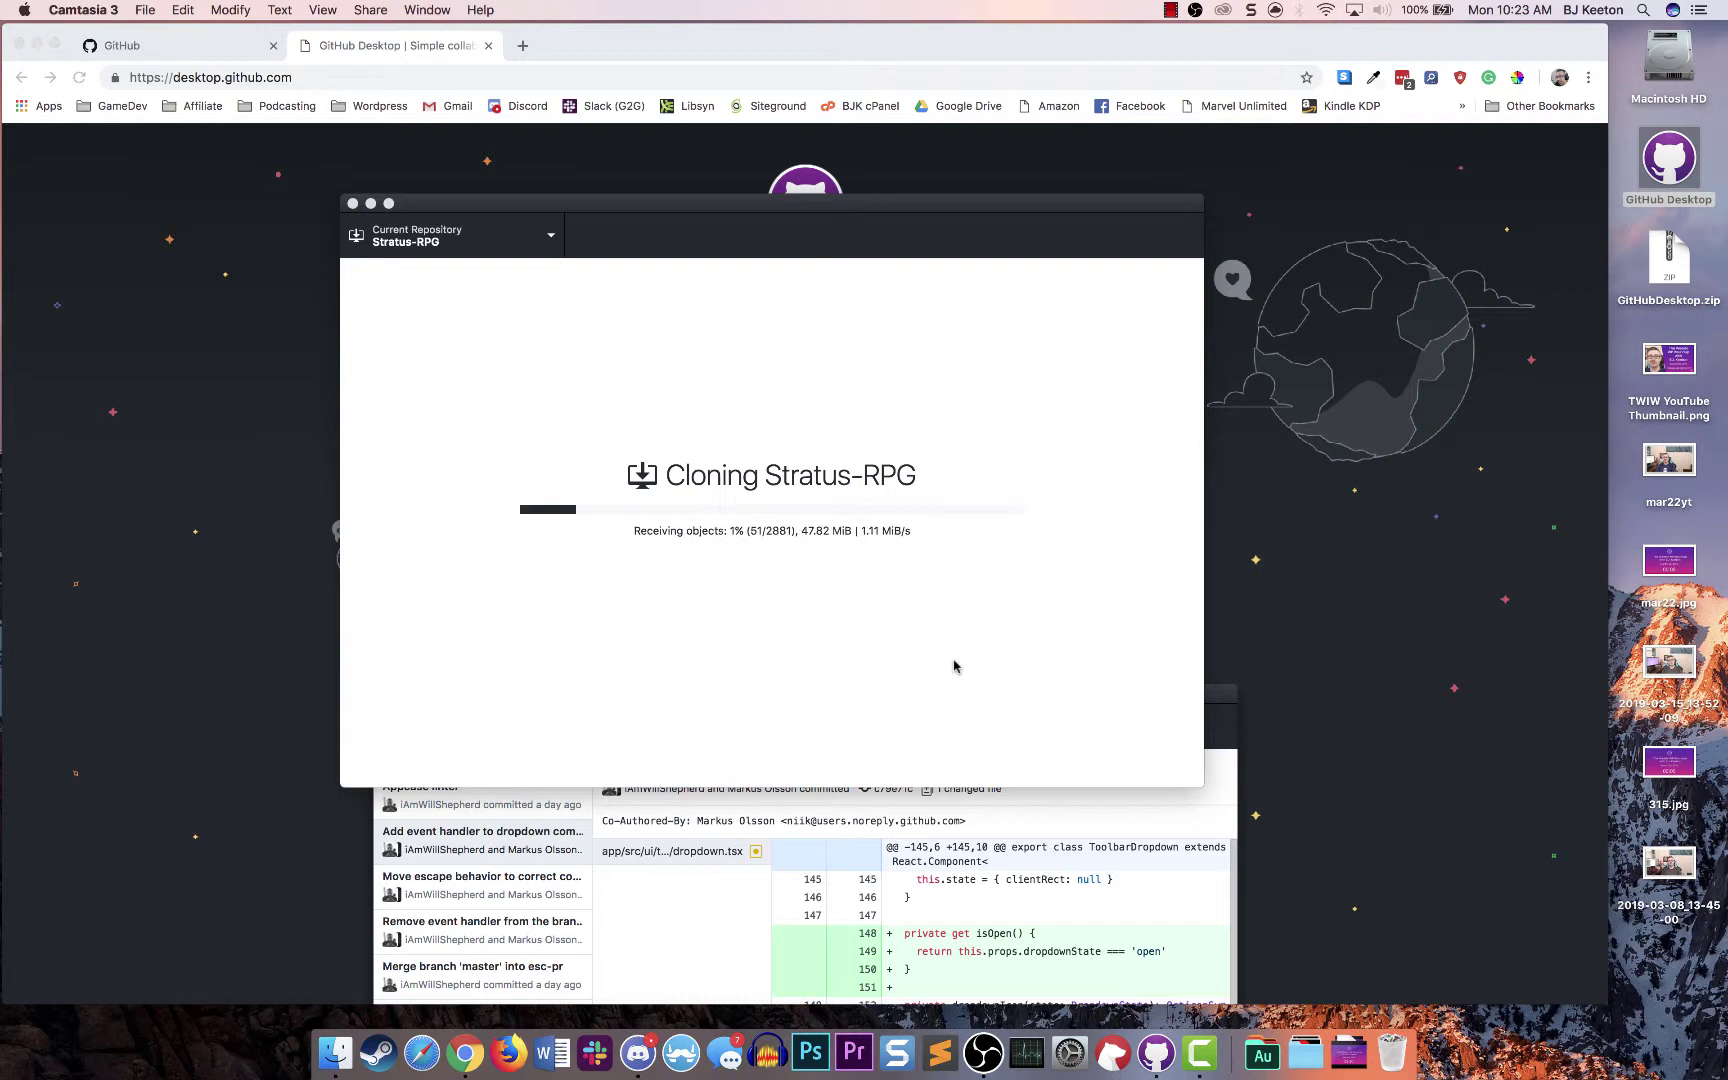
{"action": "left_click", "coordinate": [1201, 1066]}
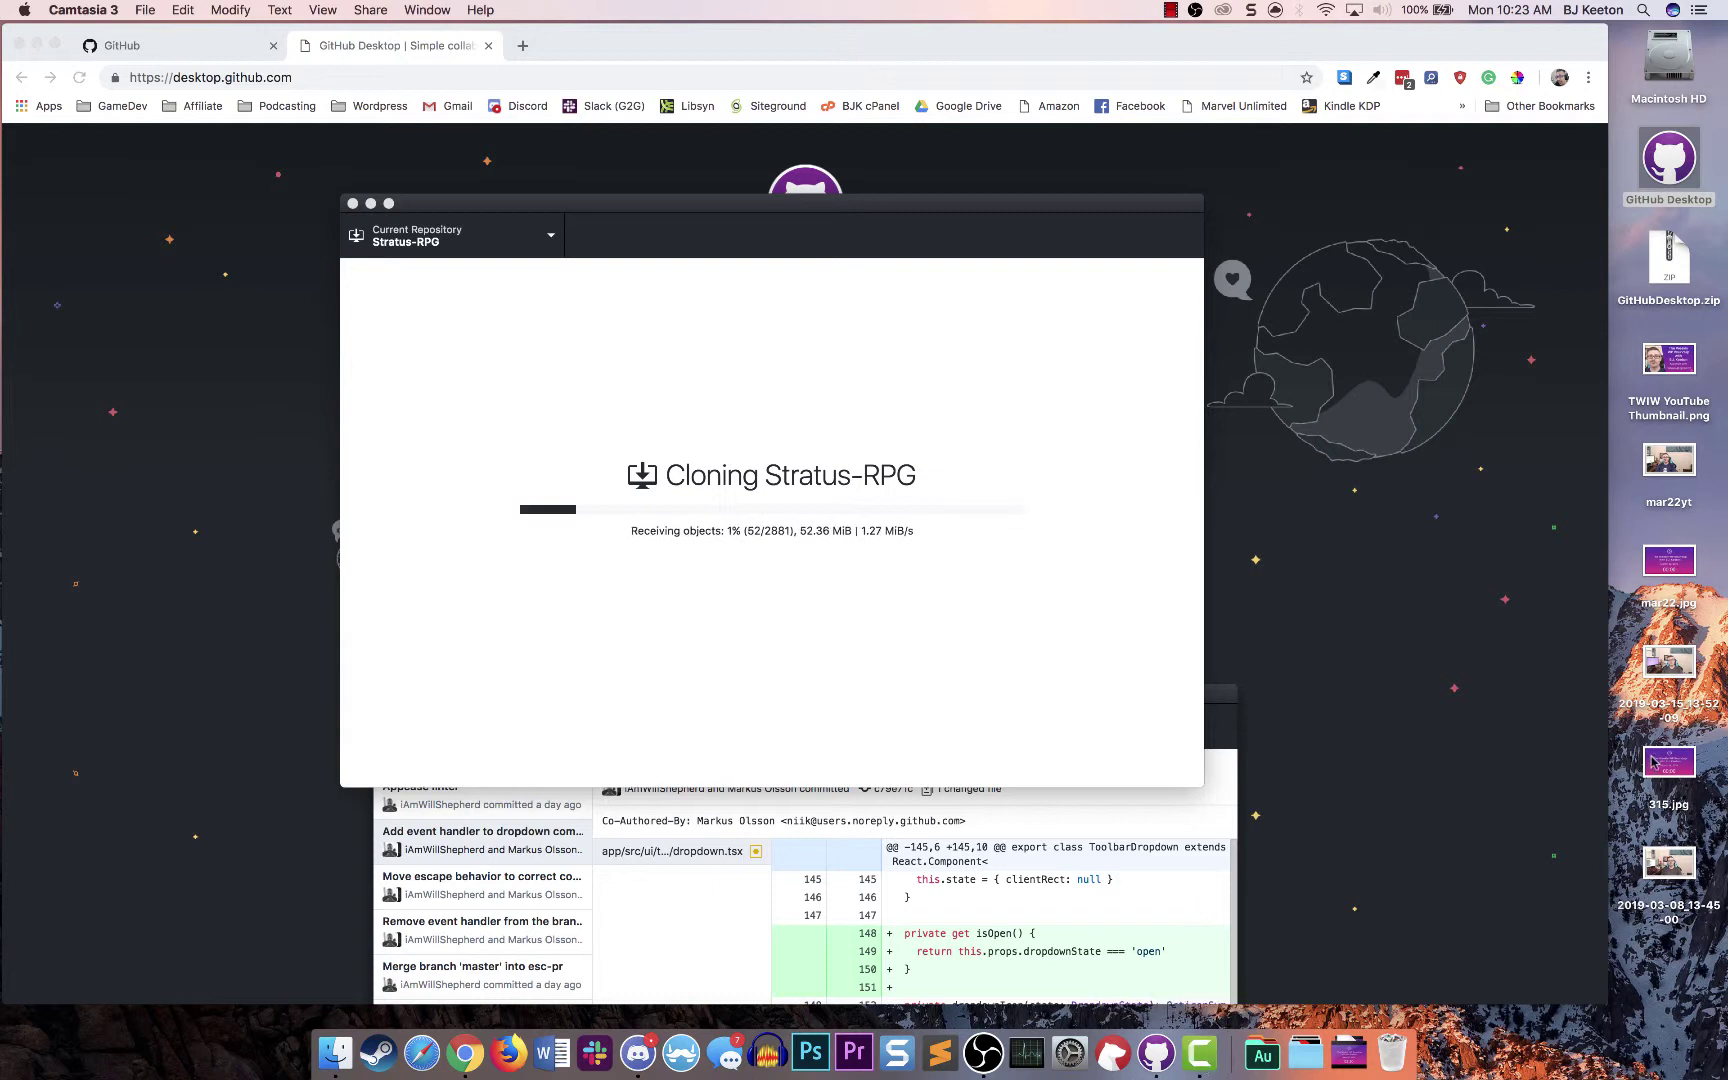
{"action": "left_click", "coordinate": [1608, 757]}
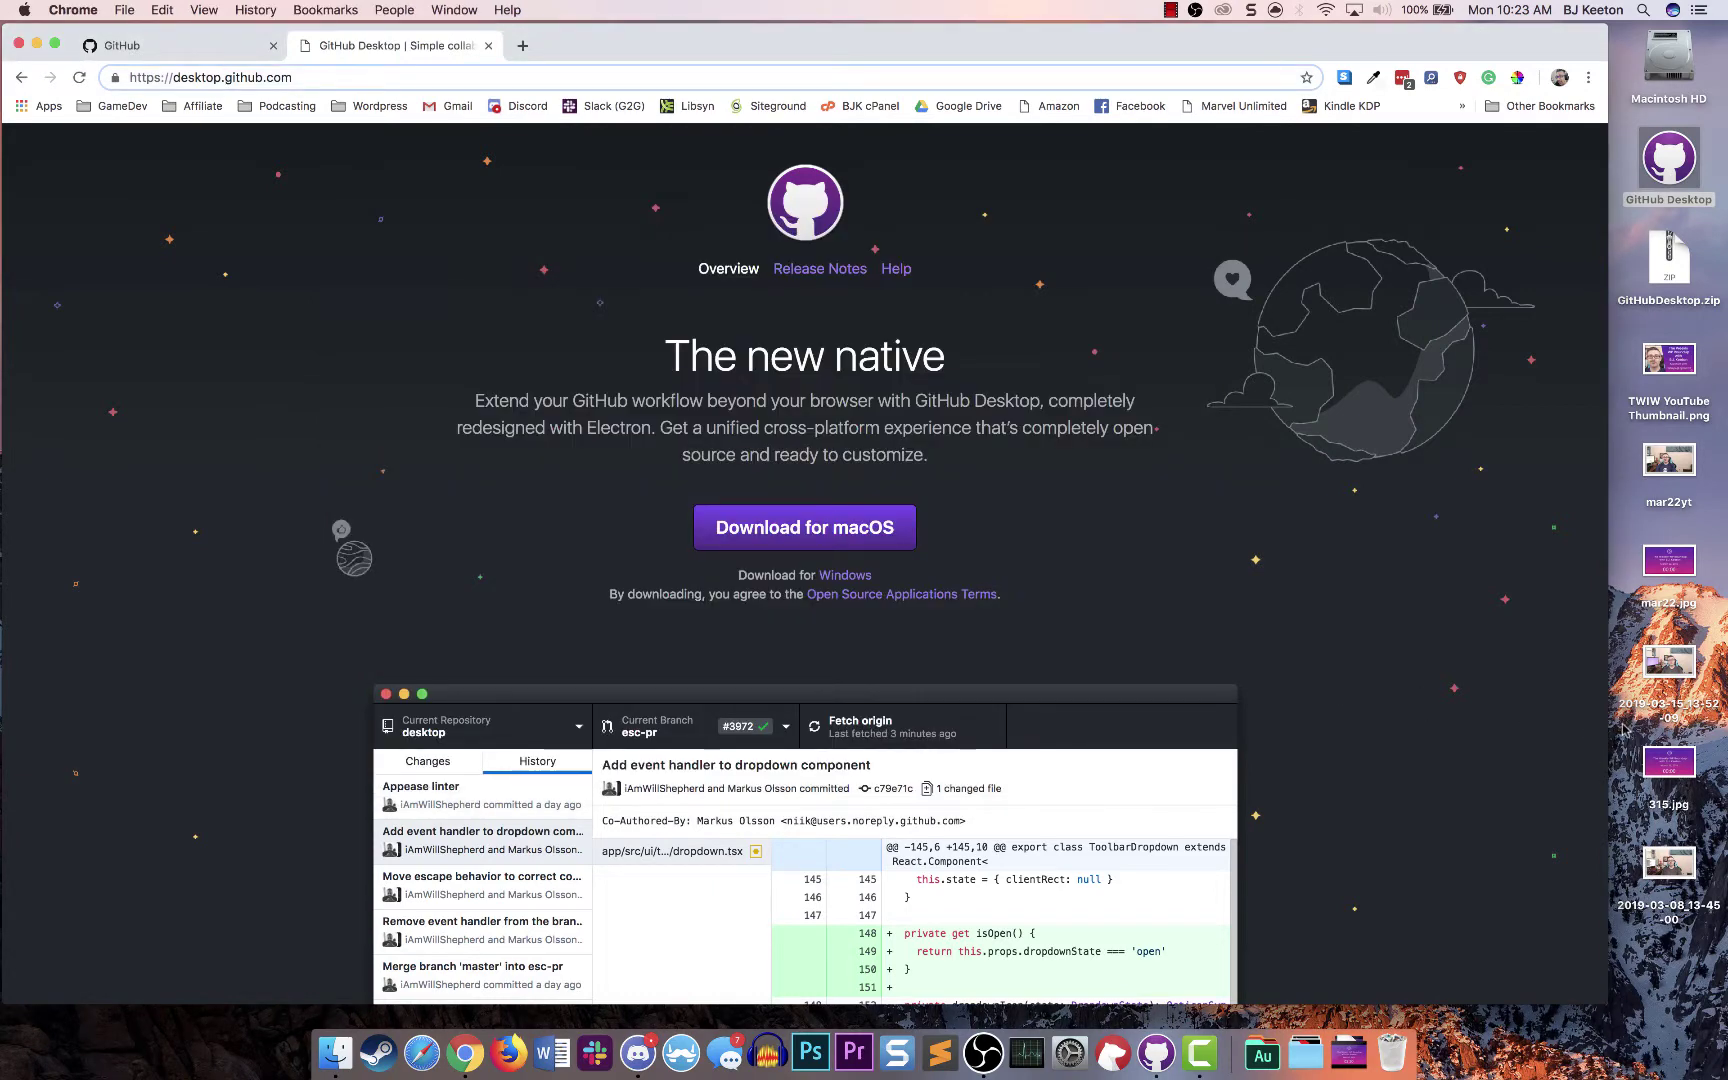
{"action": "mouse_move", "coordinate": [1606, 728]}
{"action": "left_mouse_down"}
{"action": "mouse_move", "coordinate": [1235, 750]}
{"action": "mouse_move", "coordinate": [1533, 757]}
{"action": "left_mouse_up"}
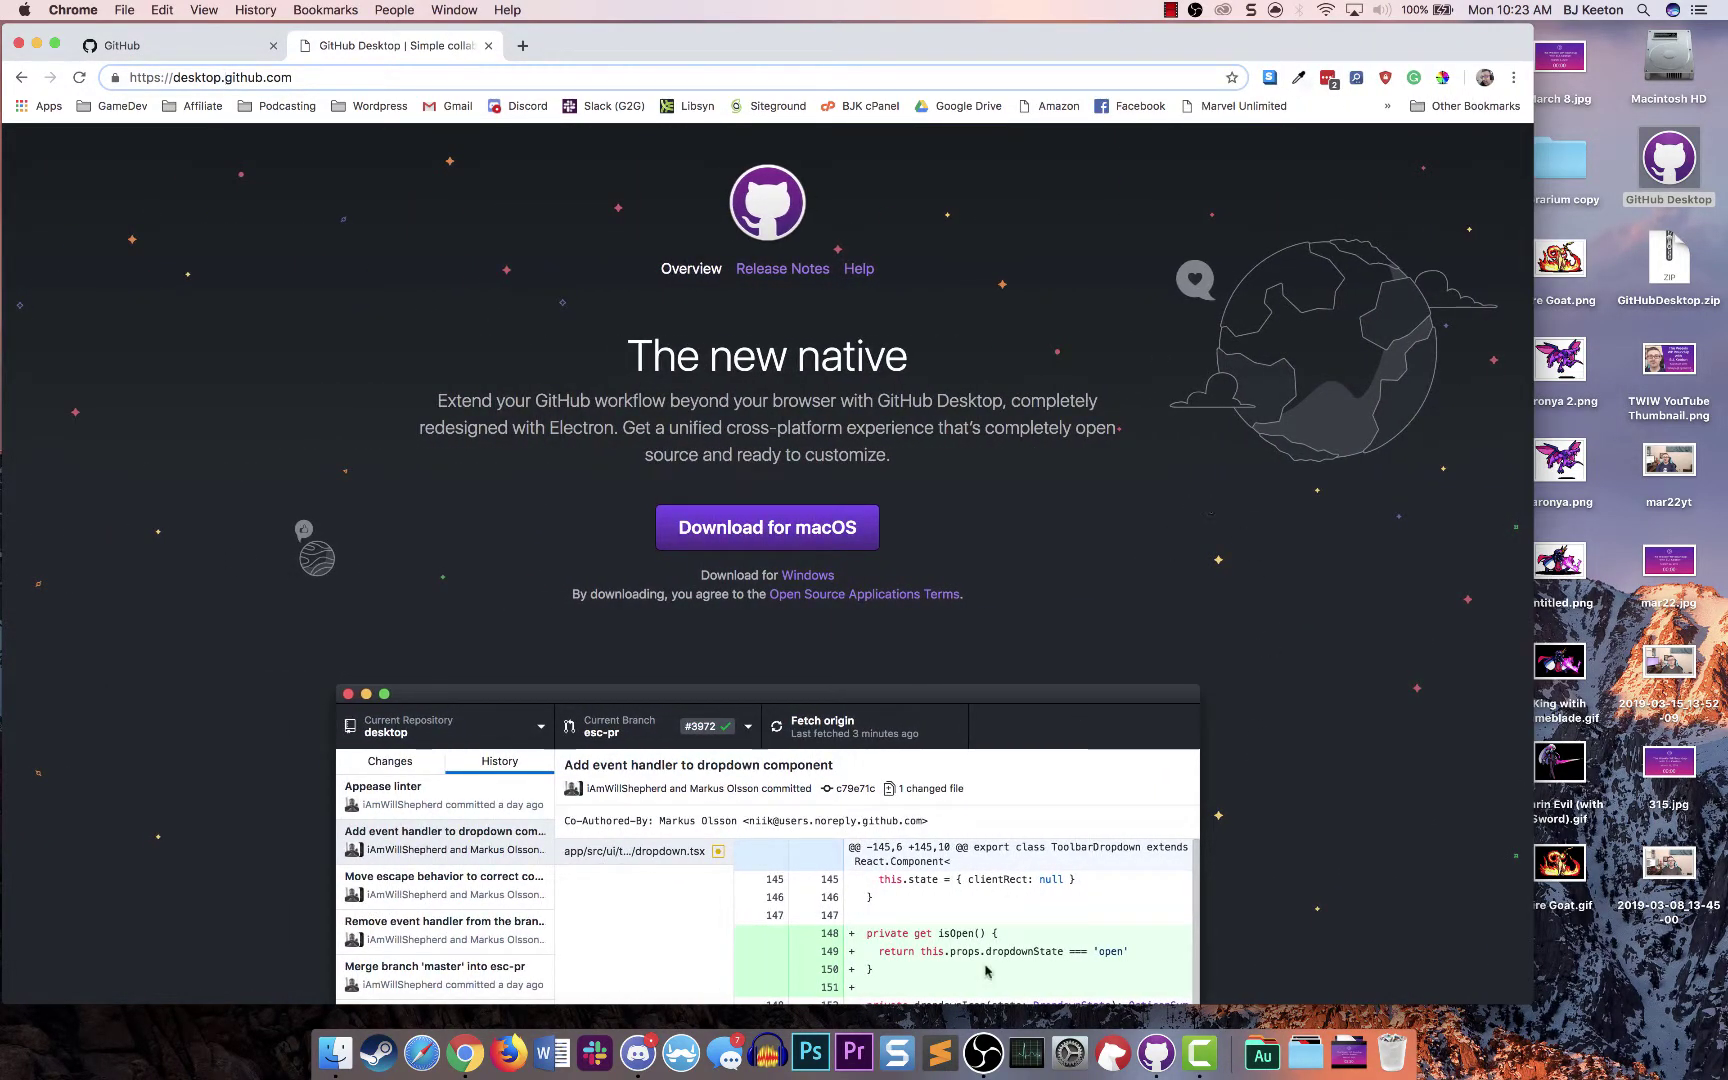
{"action": "left_click", "coordinate": [1203, 1057]}
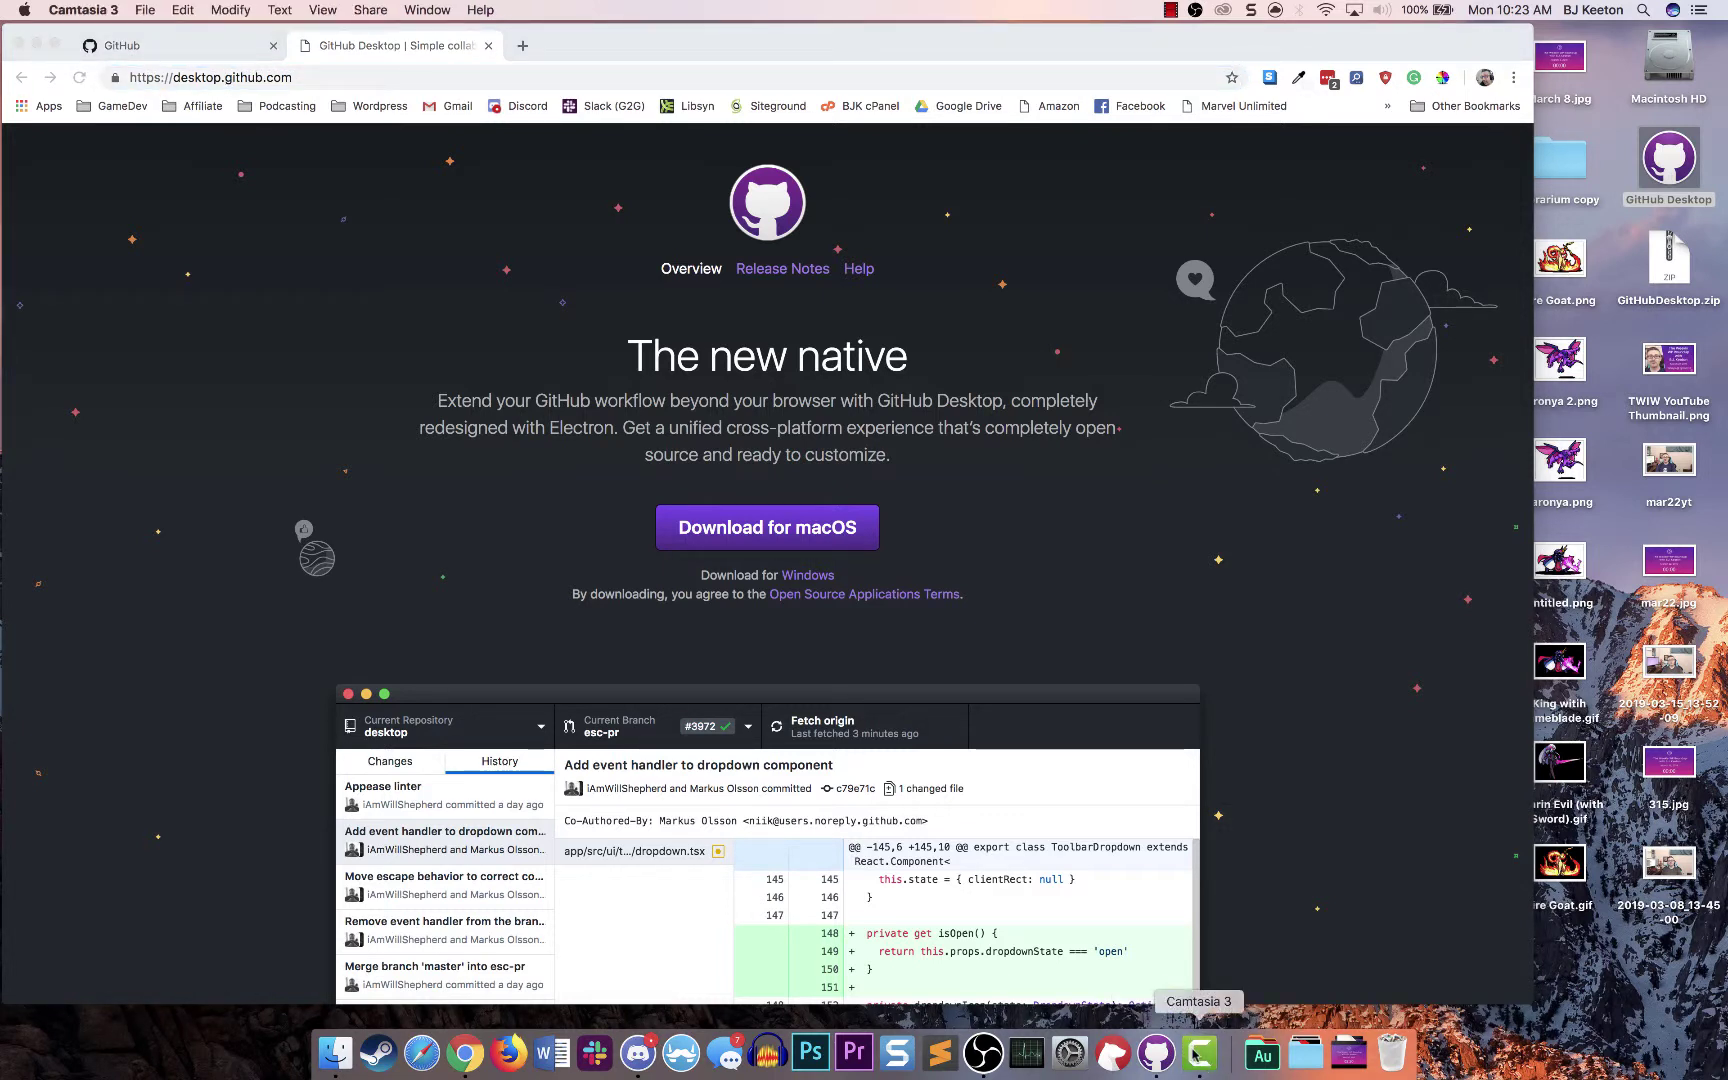
{"action": "left_click", "coordinate": [1171, 10]}
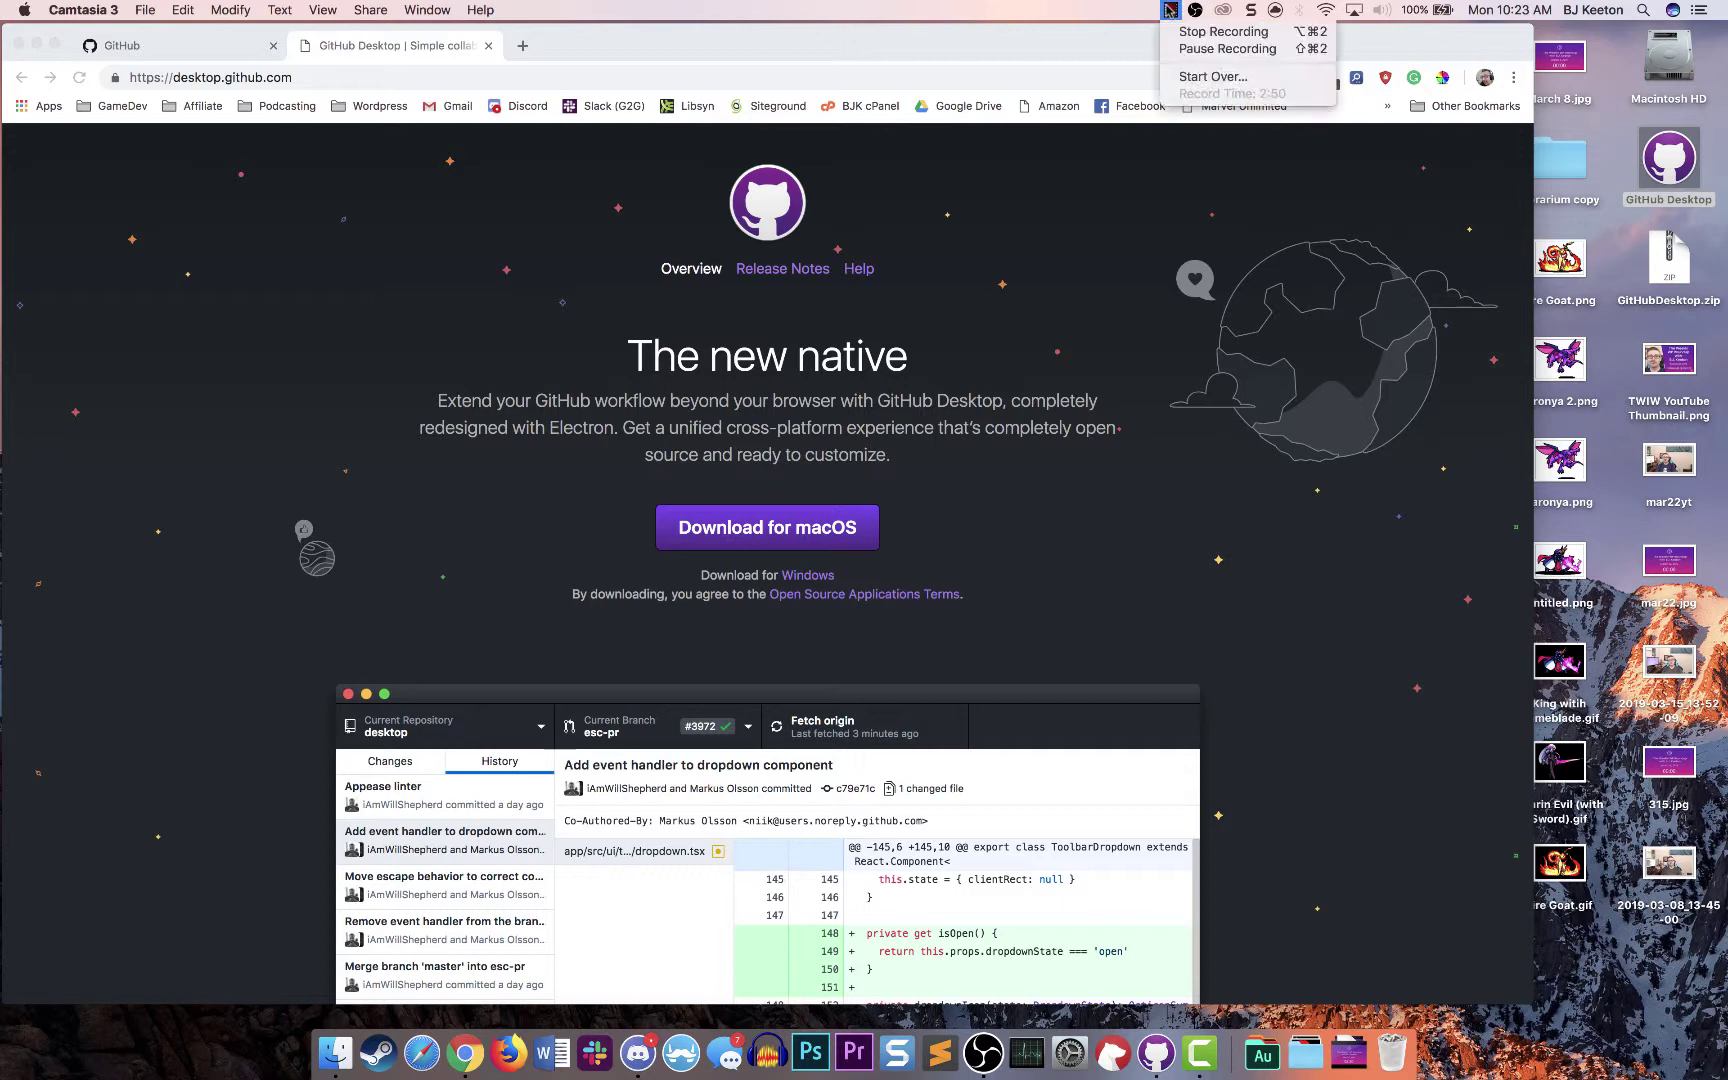
{"action": "left_click", "coordinate": [1200, 48]}
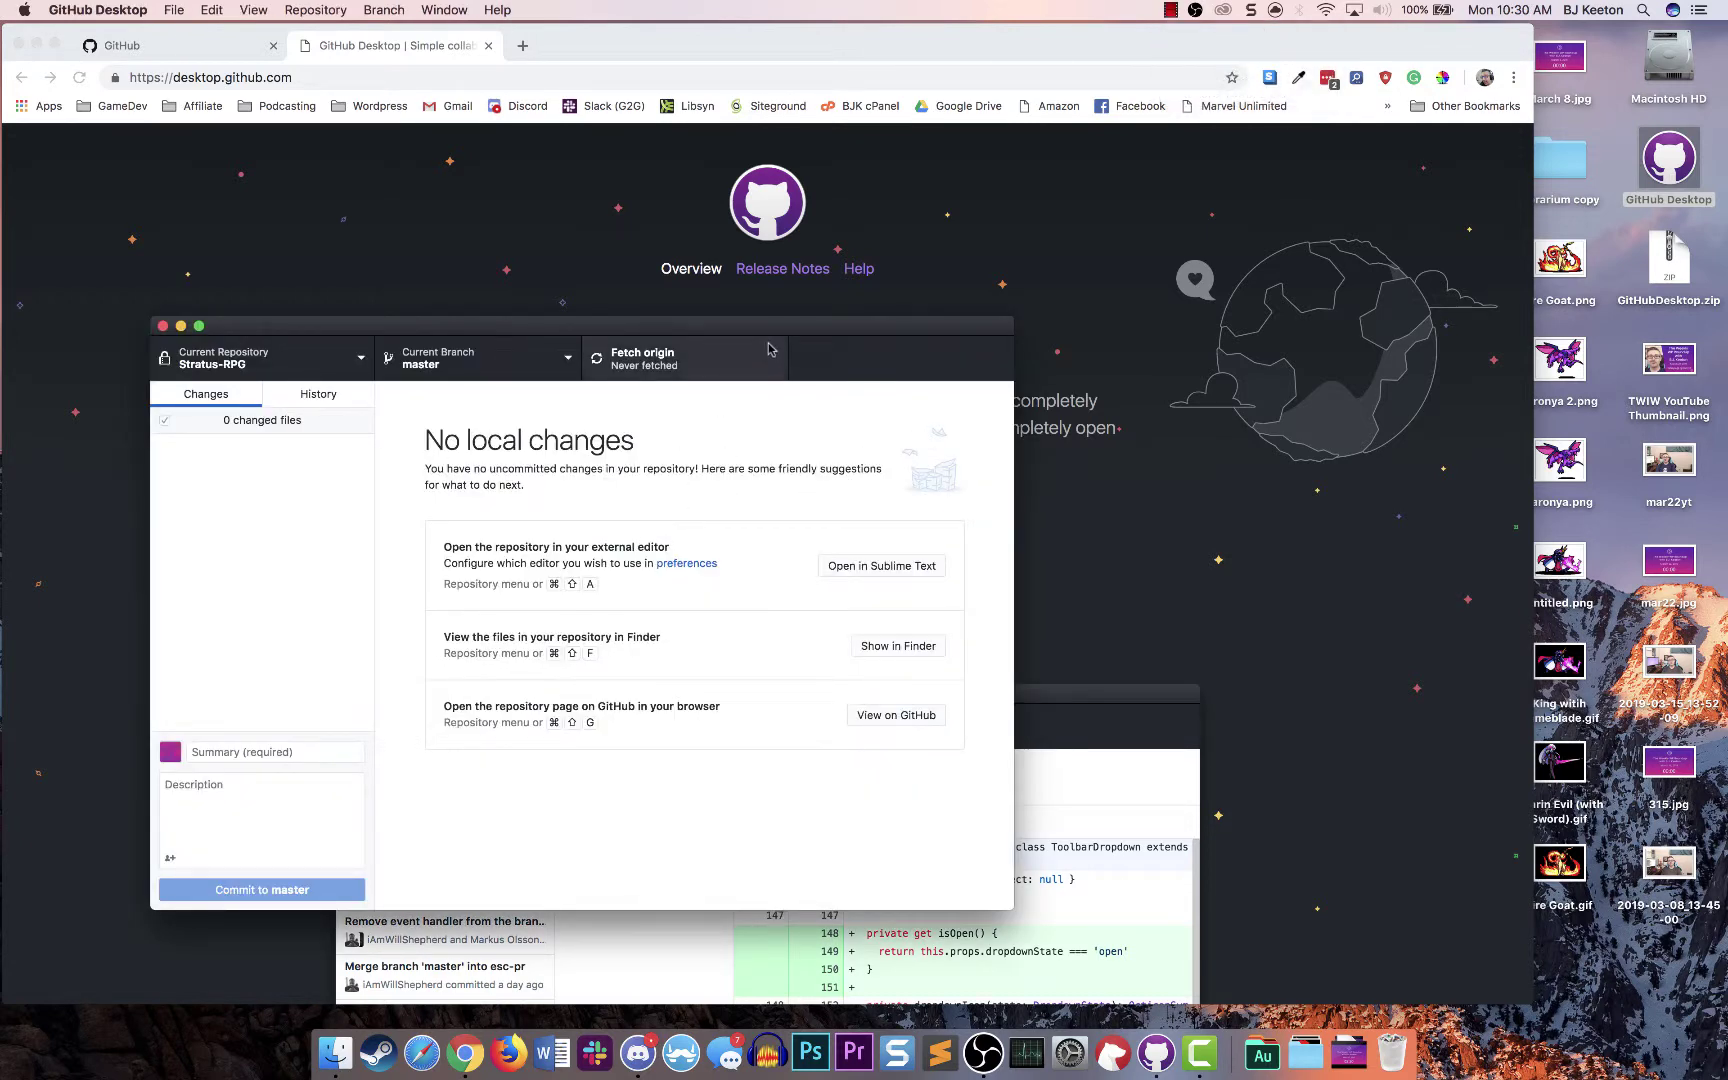
Reposition the GitHub Desktop window and look through the list of local repositories, keeping Stratus-RPG current
{"action": "left_click_drag", "start_coordinate": [784, 337], "coordinate": [856, 265]}
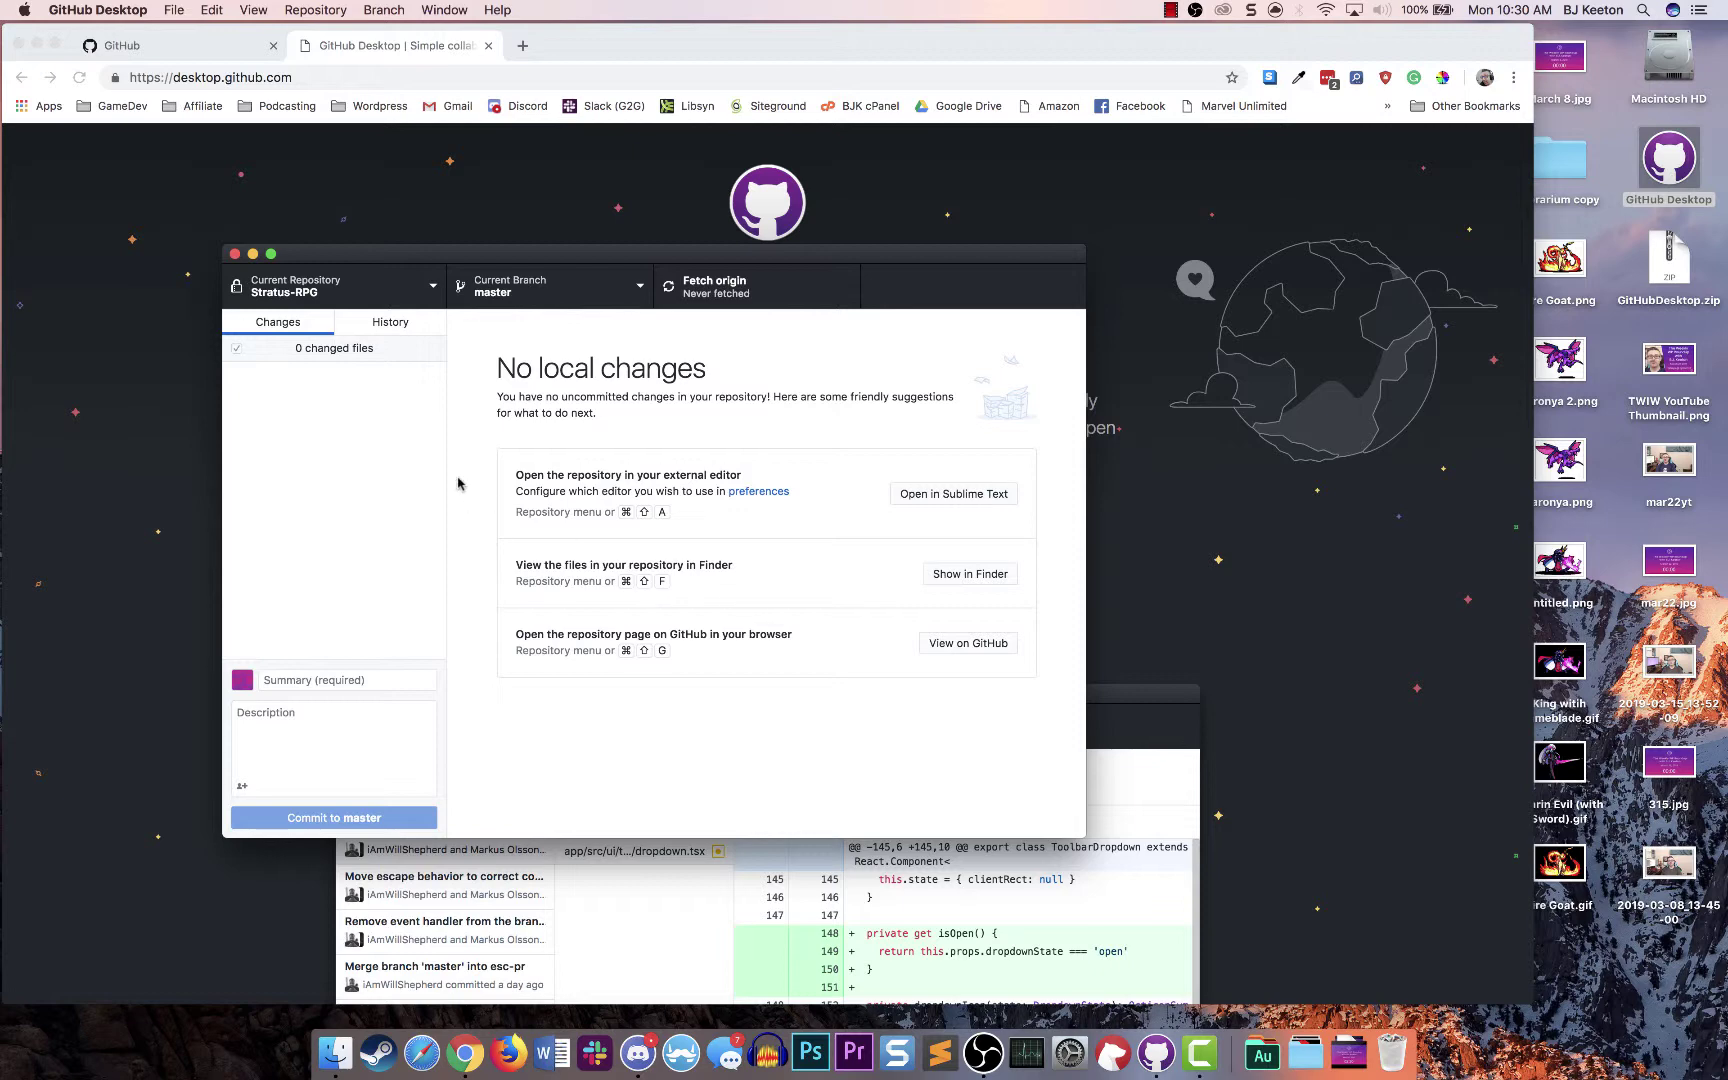
{"action": "left_click", "coordinate": [422, 291]}
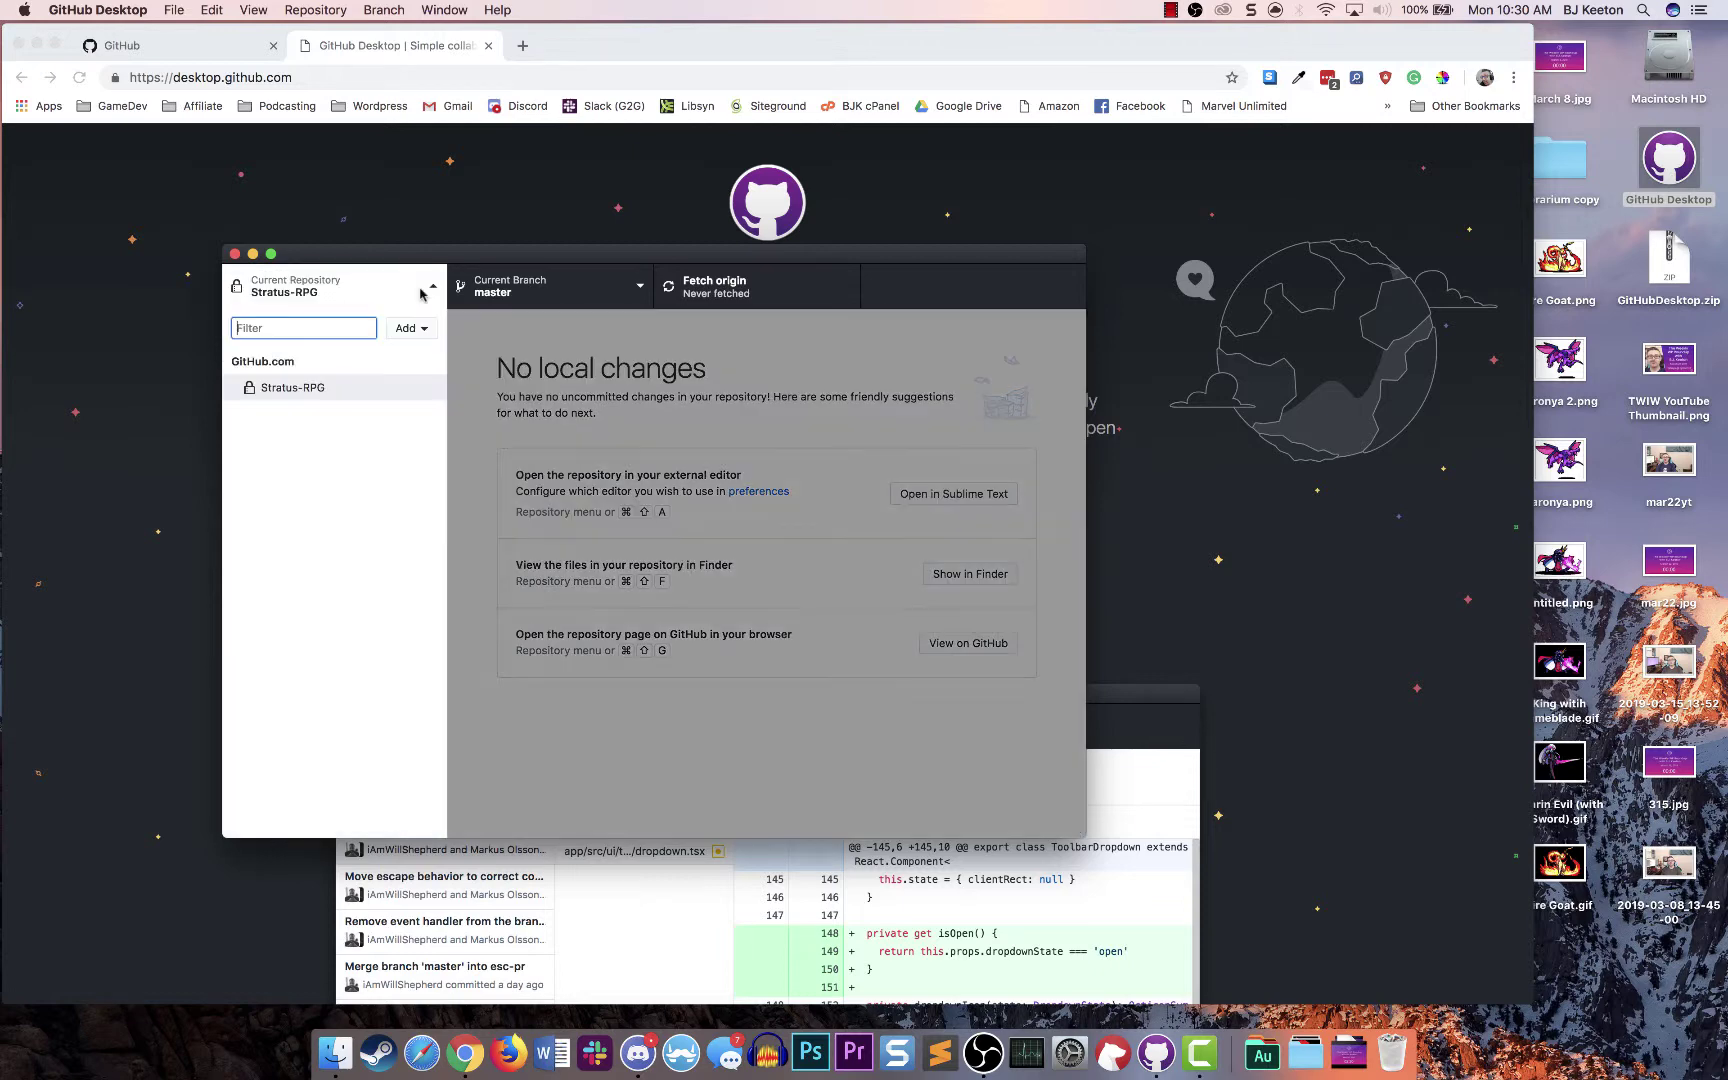
{"action": "left_click", "coordinate": [479, 516]}
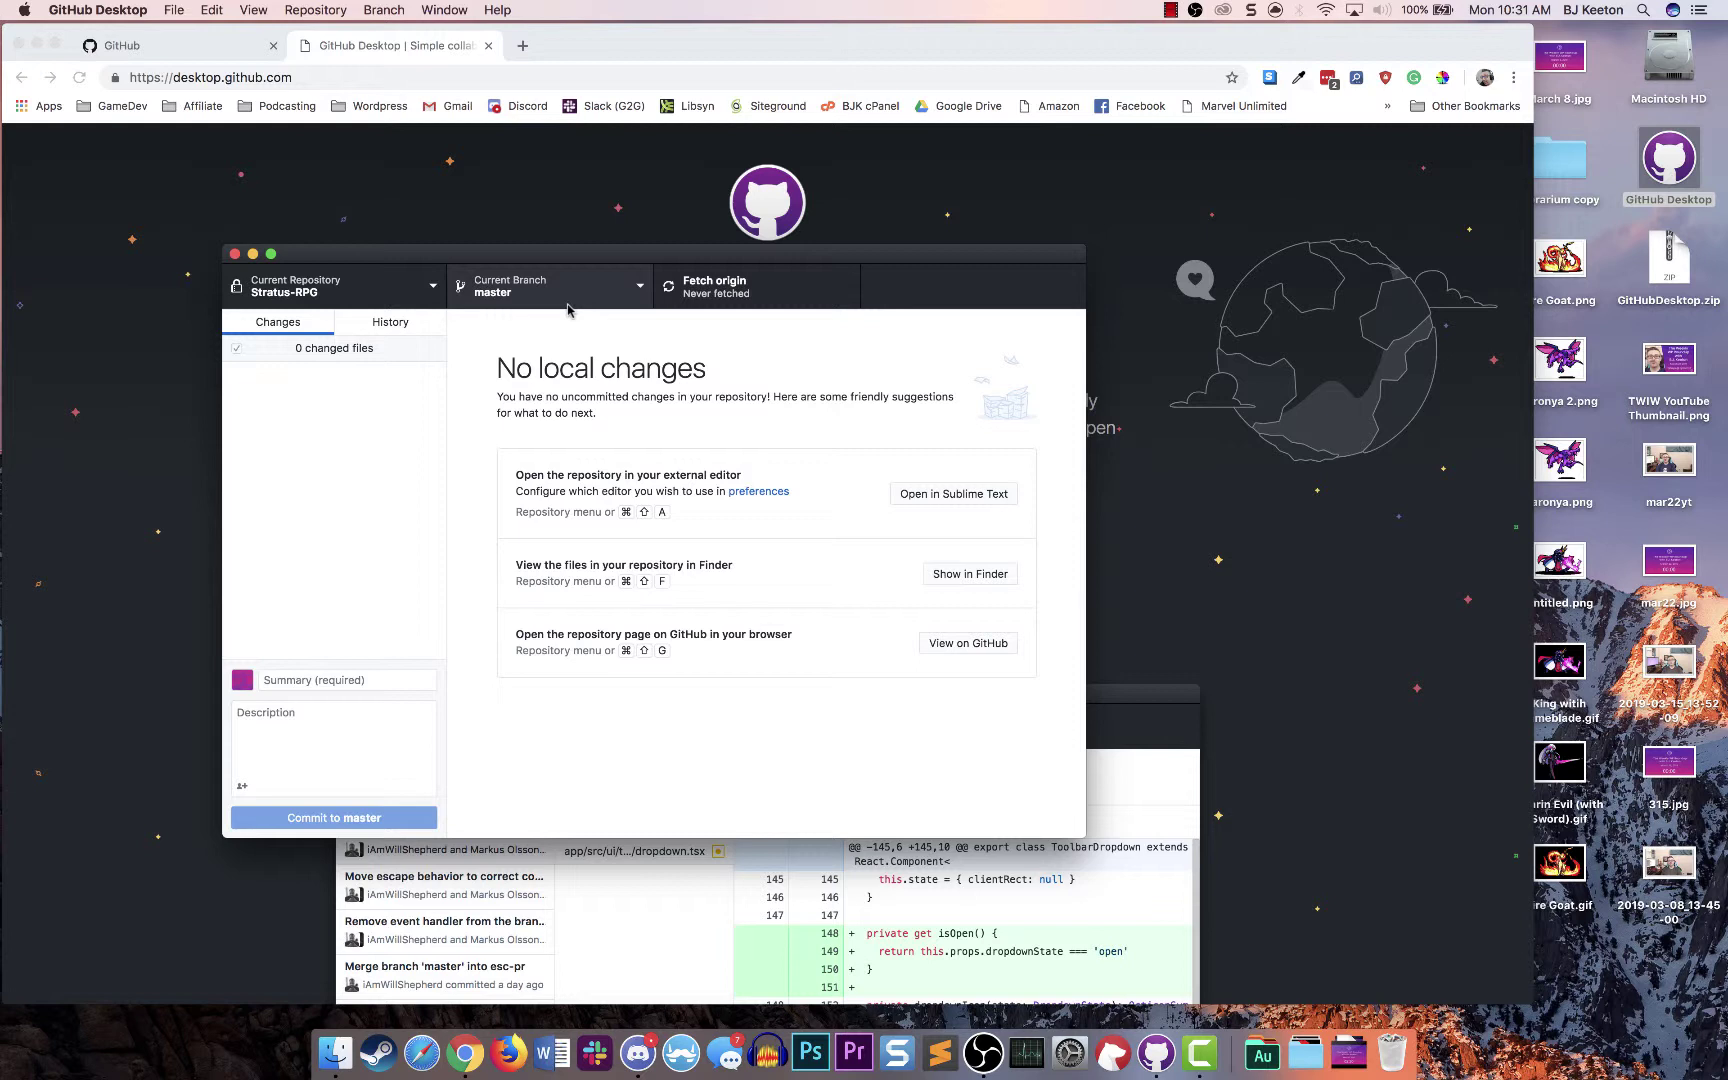
Look at the cloned files in the Stratus-RPG folder inside Documents/GameDev
{"action": "left_click", "coordinate": [1307, 1058]}
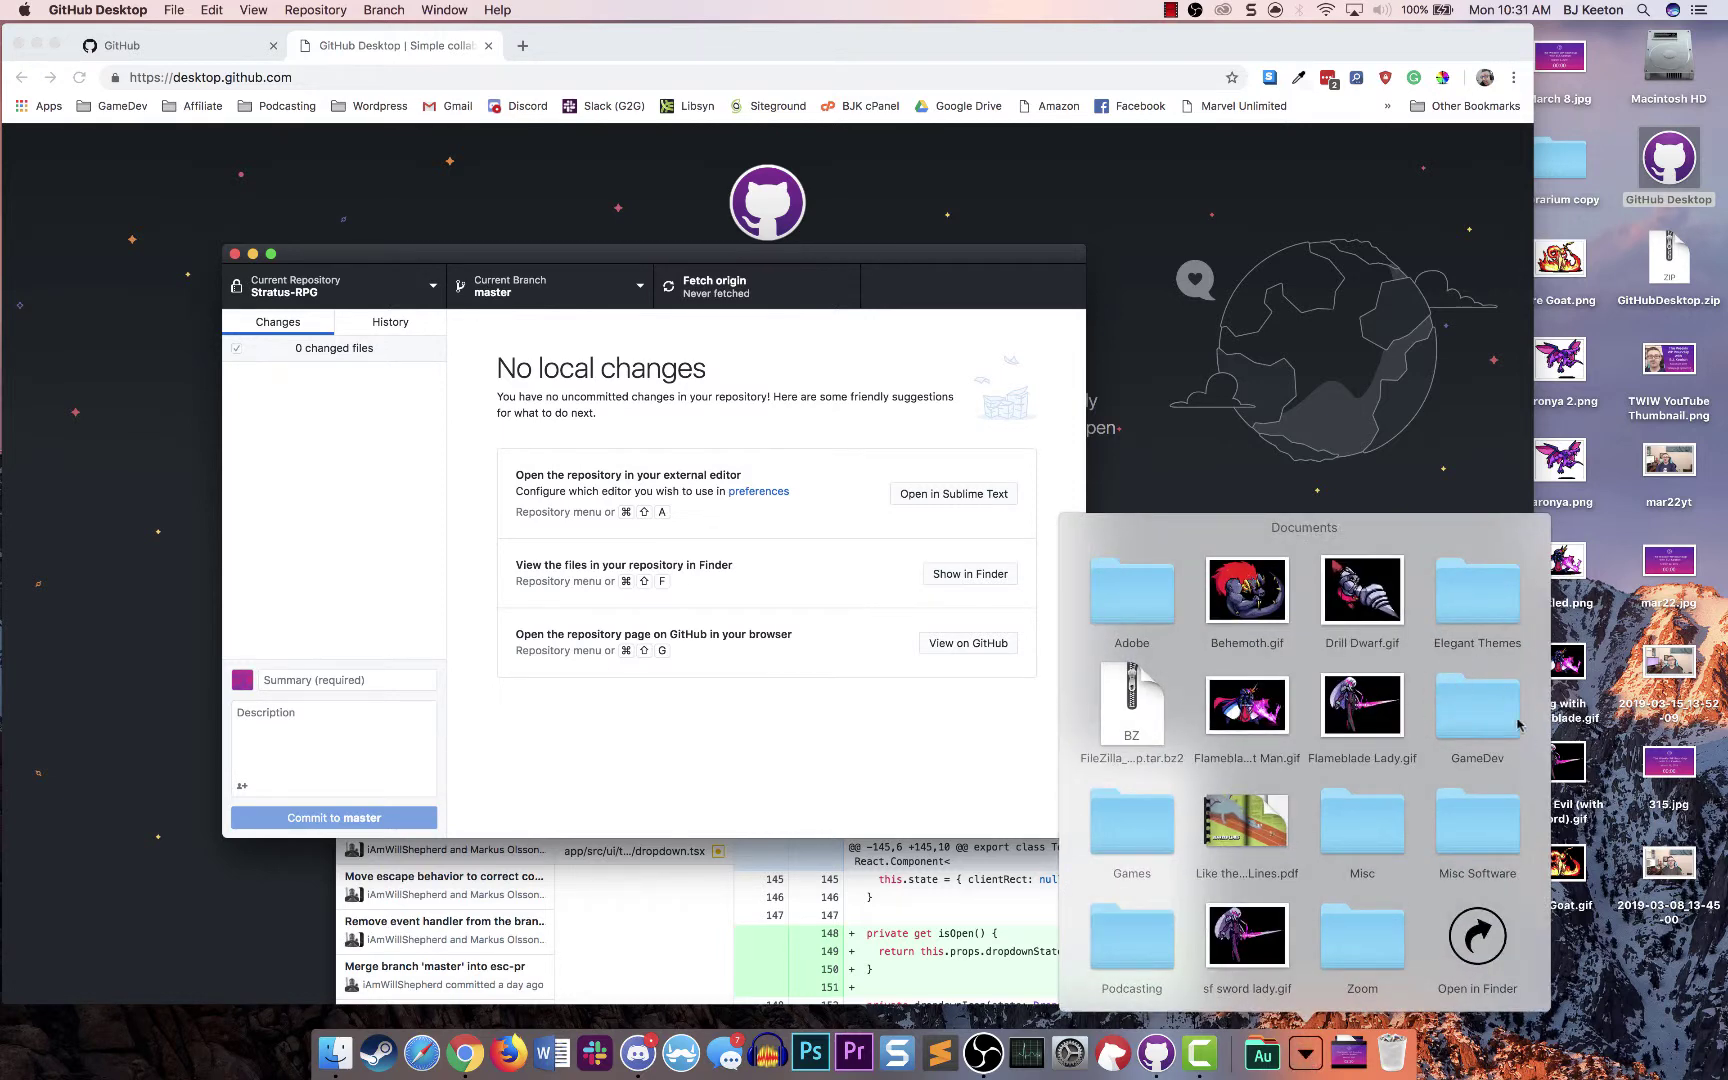
{"action": "left_click", "coordinate": [1462, 720]}
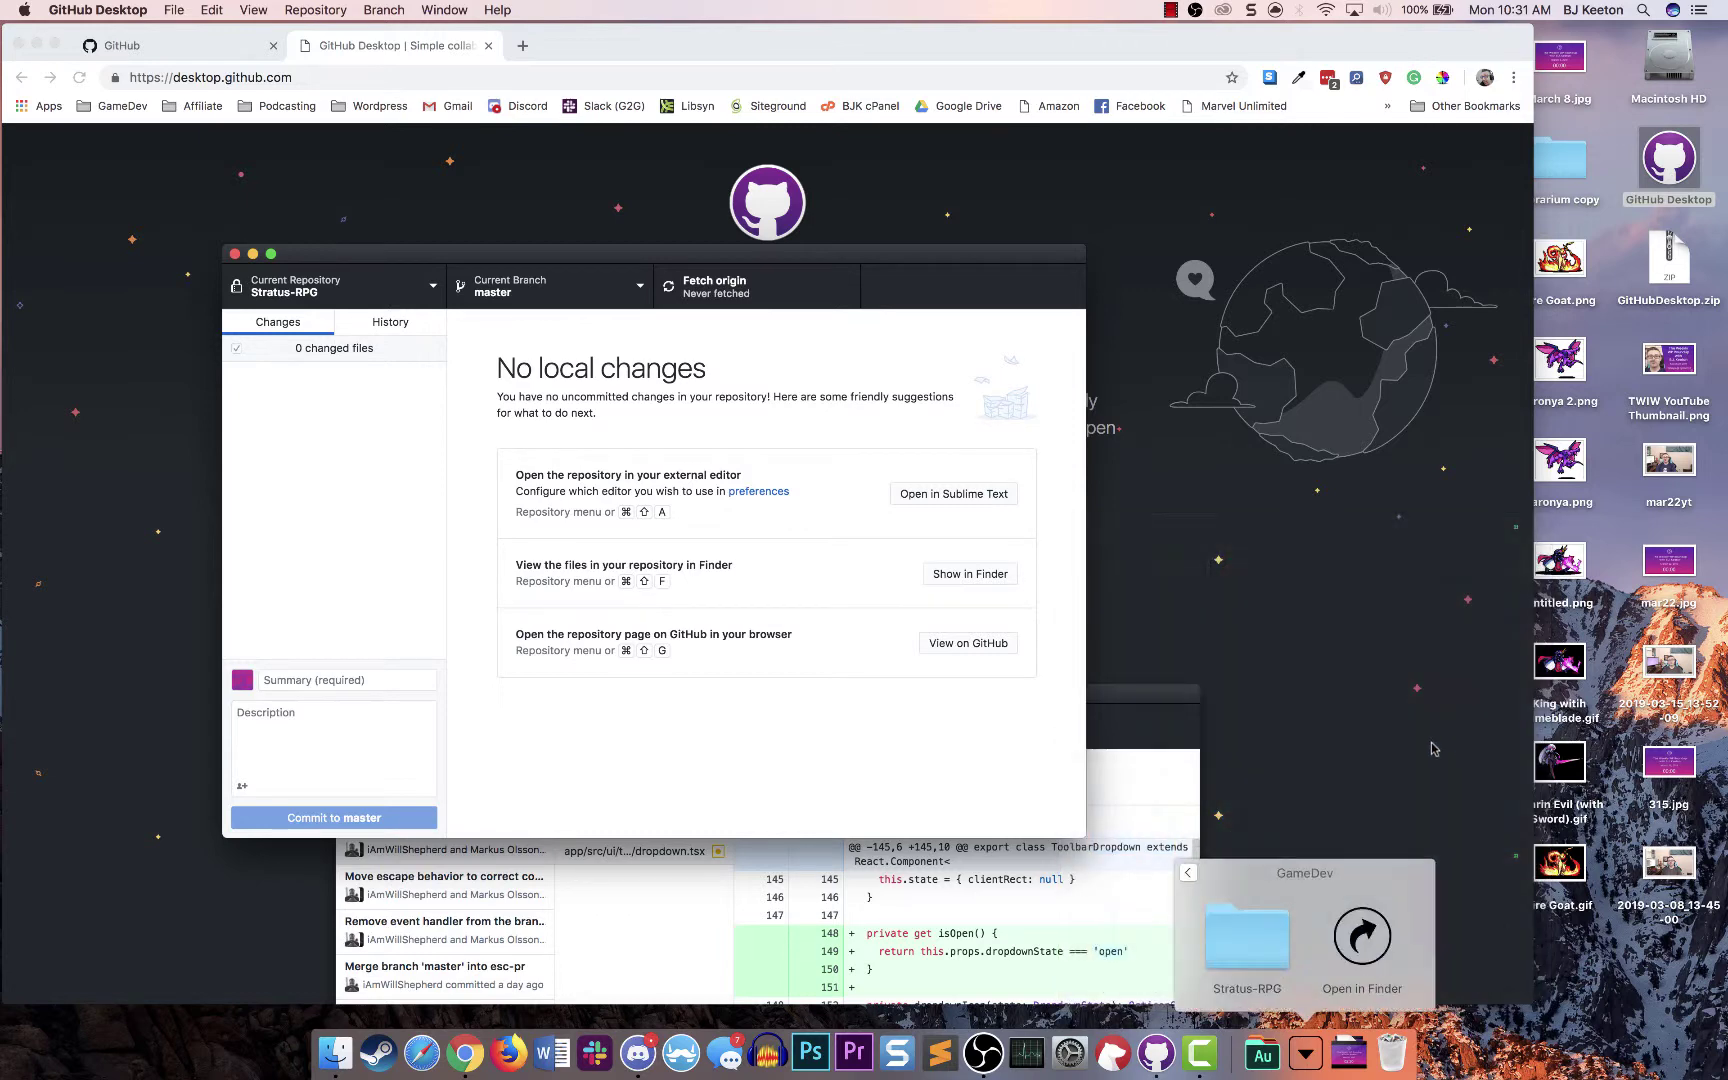
{"action": "left_click", "coordinate": [1260, 958]}
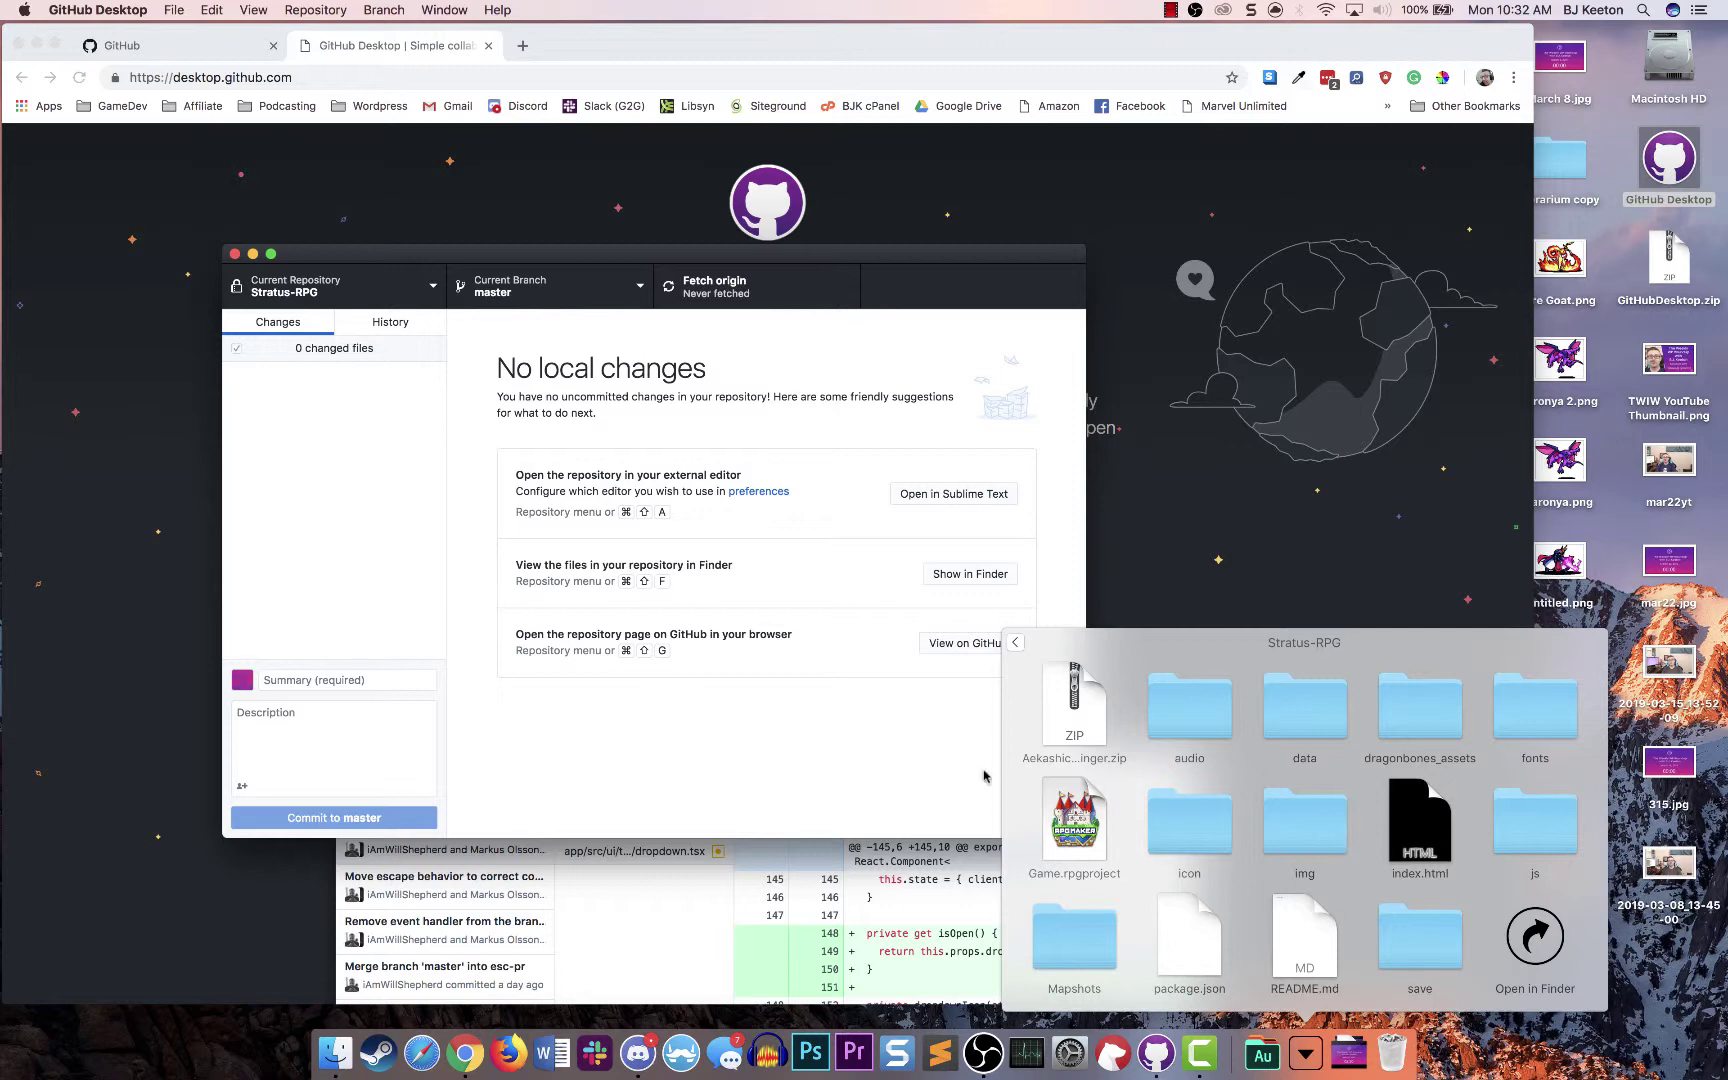
{"action": "left_click", "coordinate": [723, 742]}
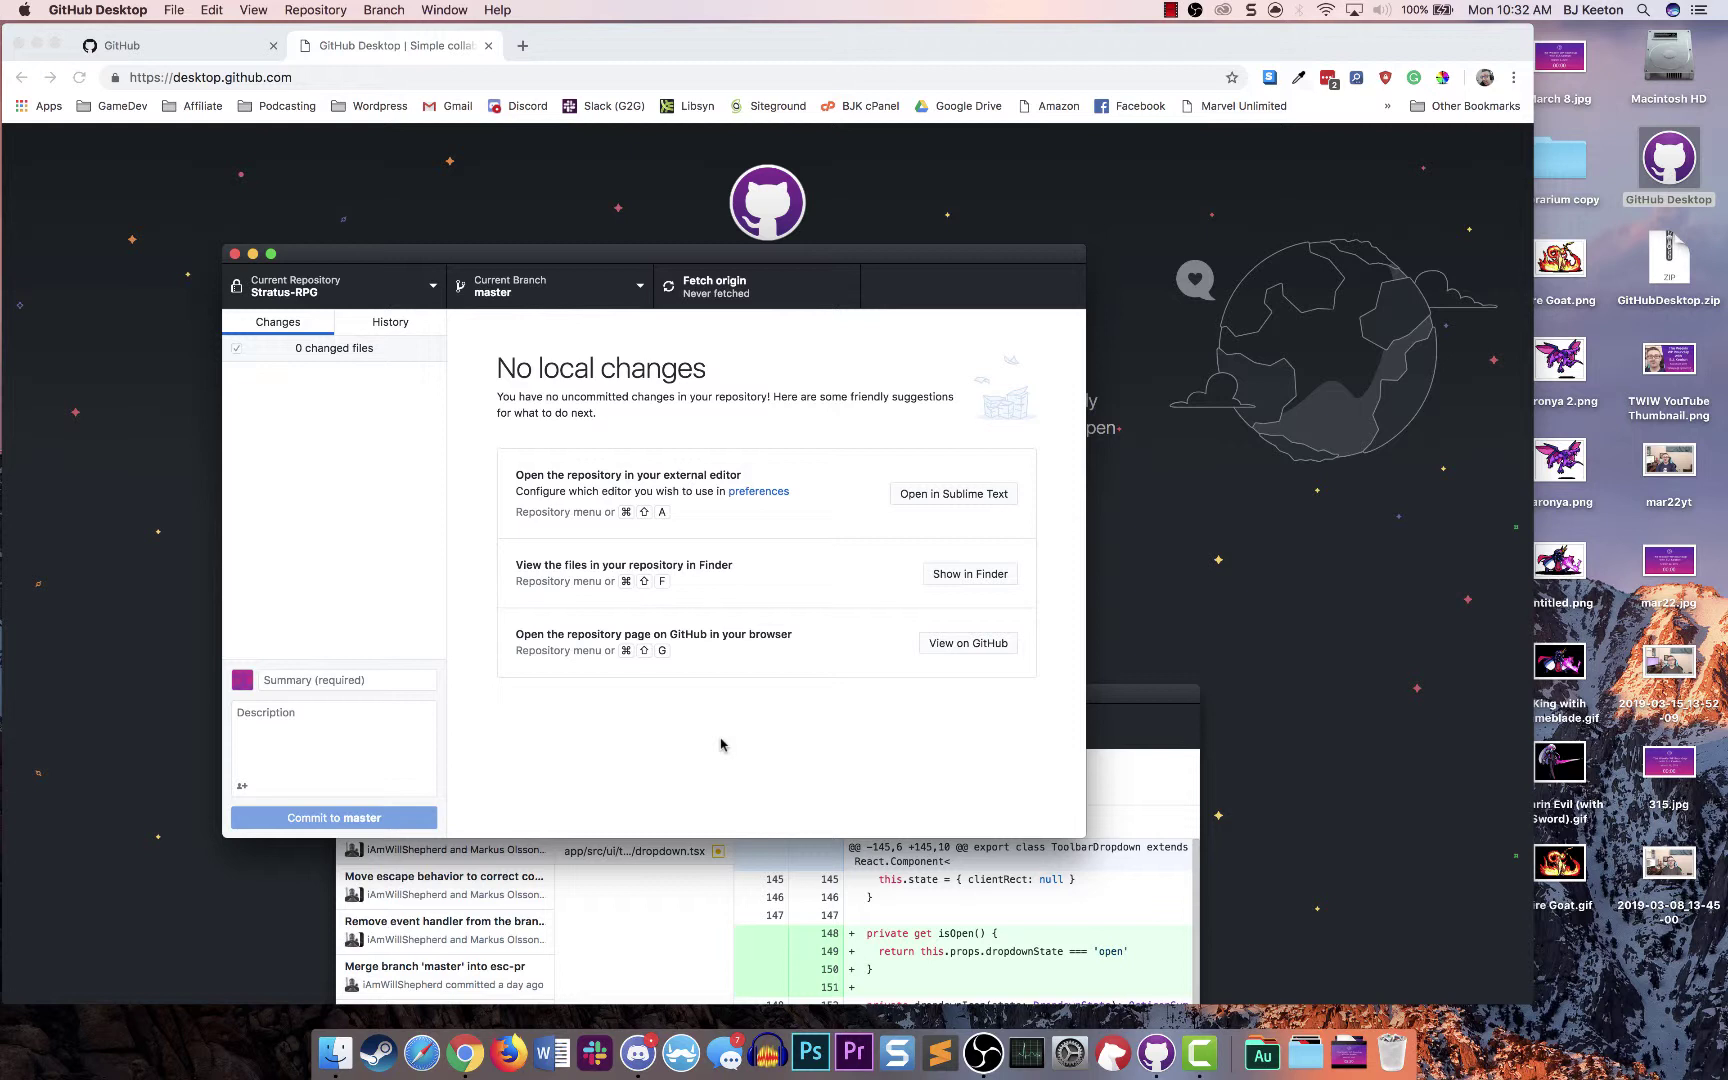
Fetch origin for the master branch of Stratus-RPG and pull the remote commit
{"action": "left_click", "coordinate": [726, 300]}
{"action": "left_click", "coordinate": [727, 298]}
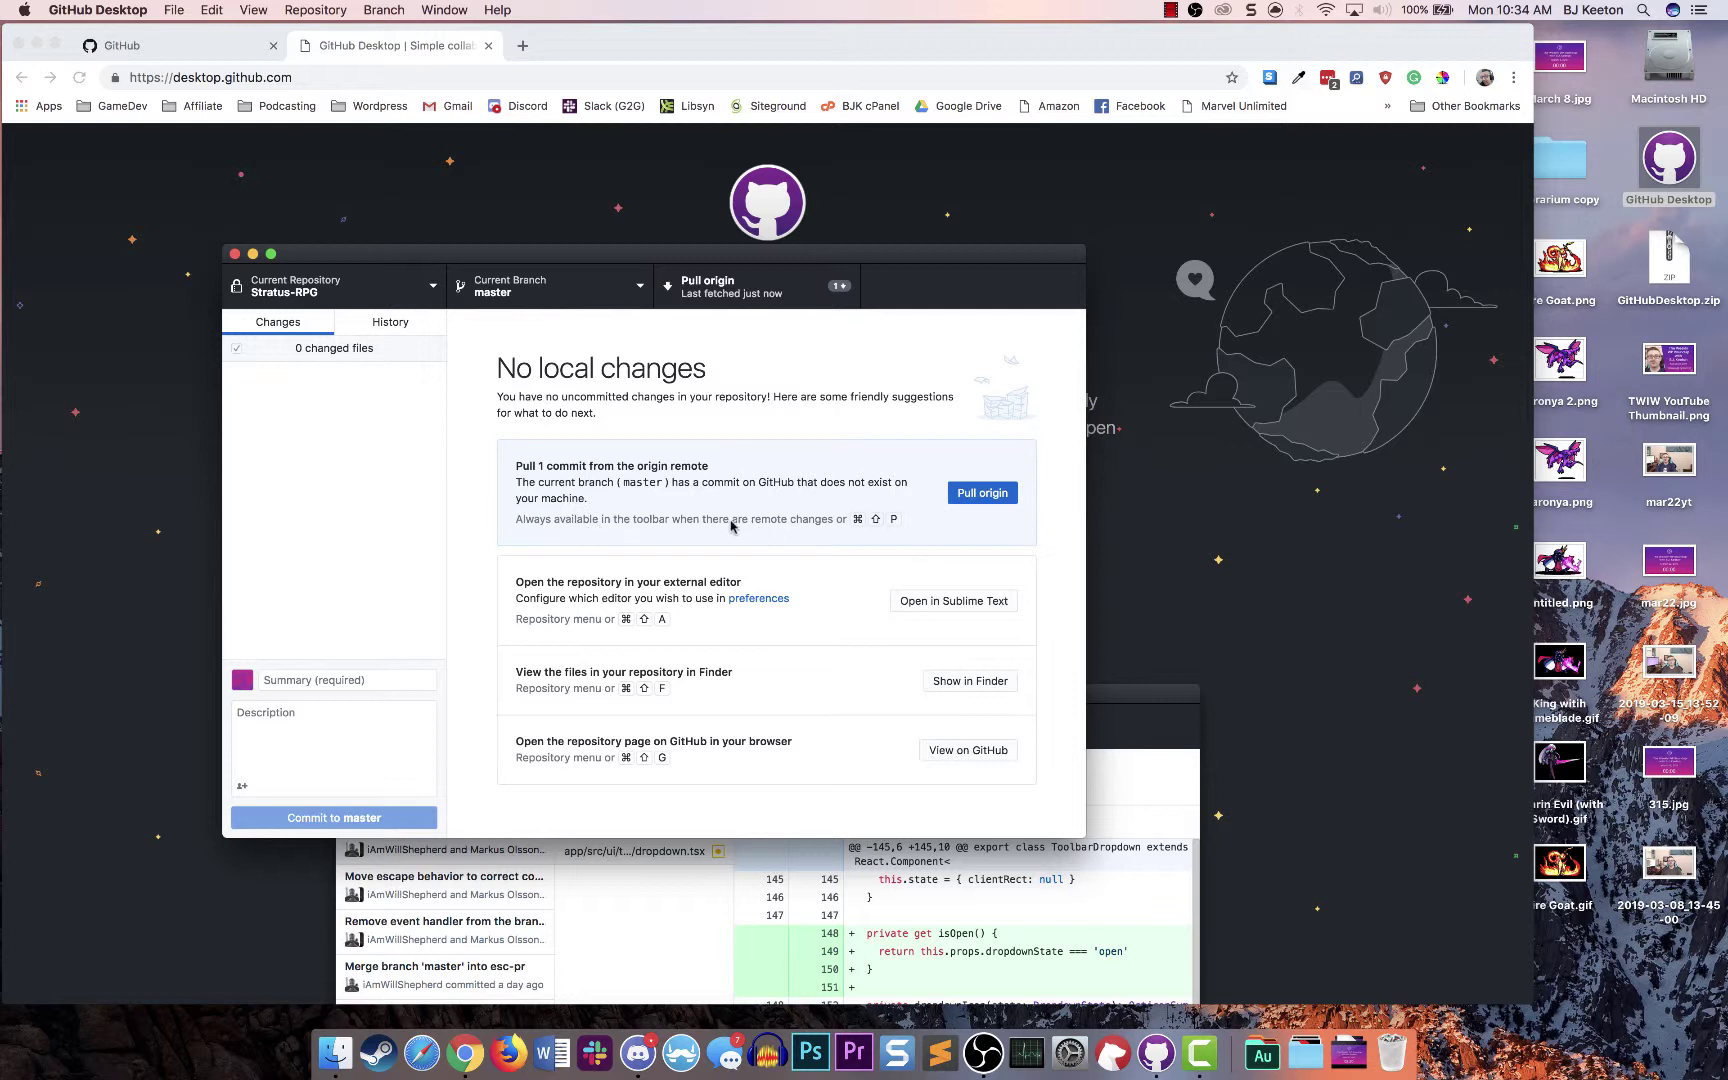
{"action": "left_click", "coordinate": [995, 497]}
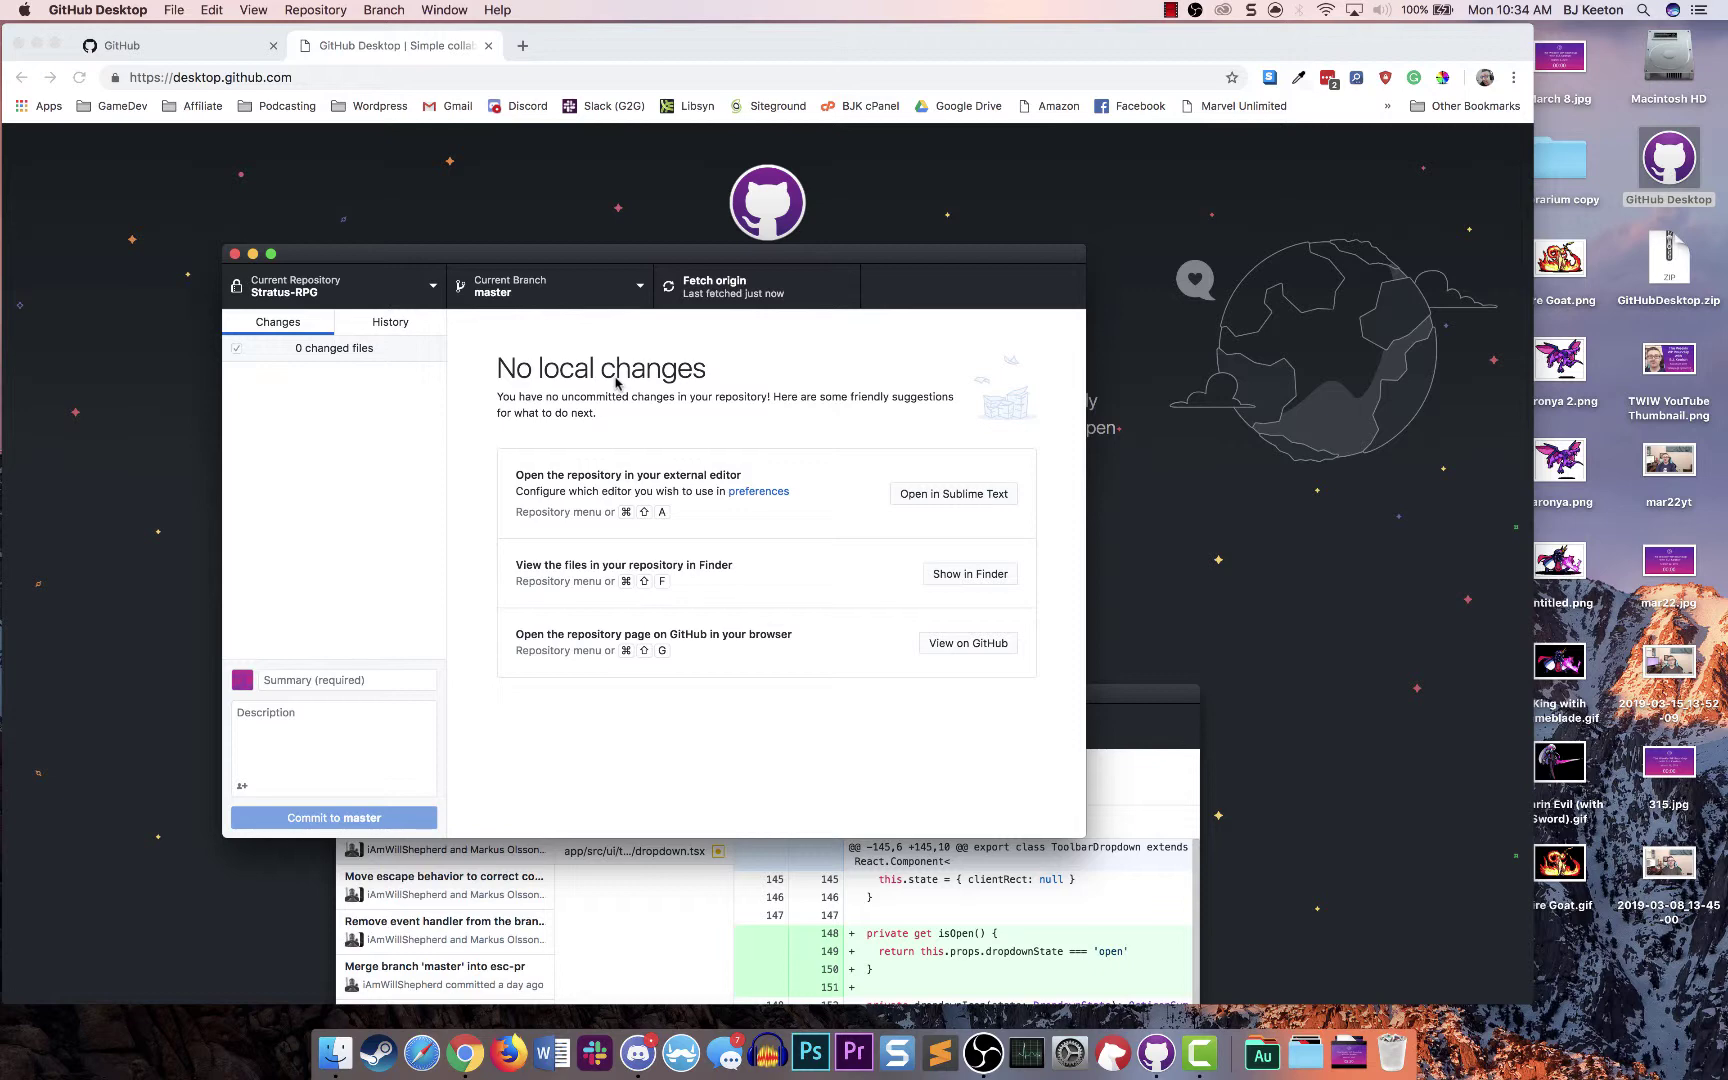
Create a branch named bjk-mac-demo based on master and publish it to GitHub
{"action": "left_click", "coordinate": [637, 297]}
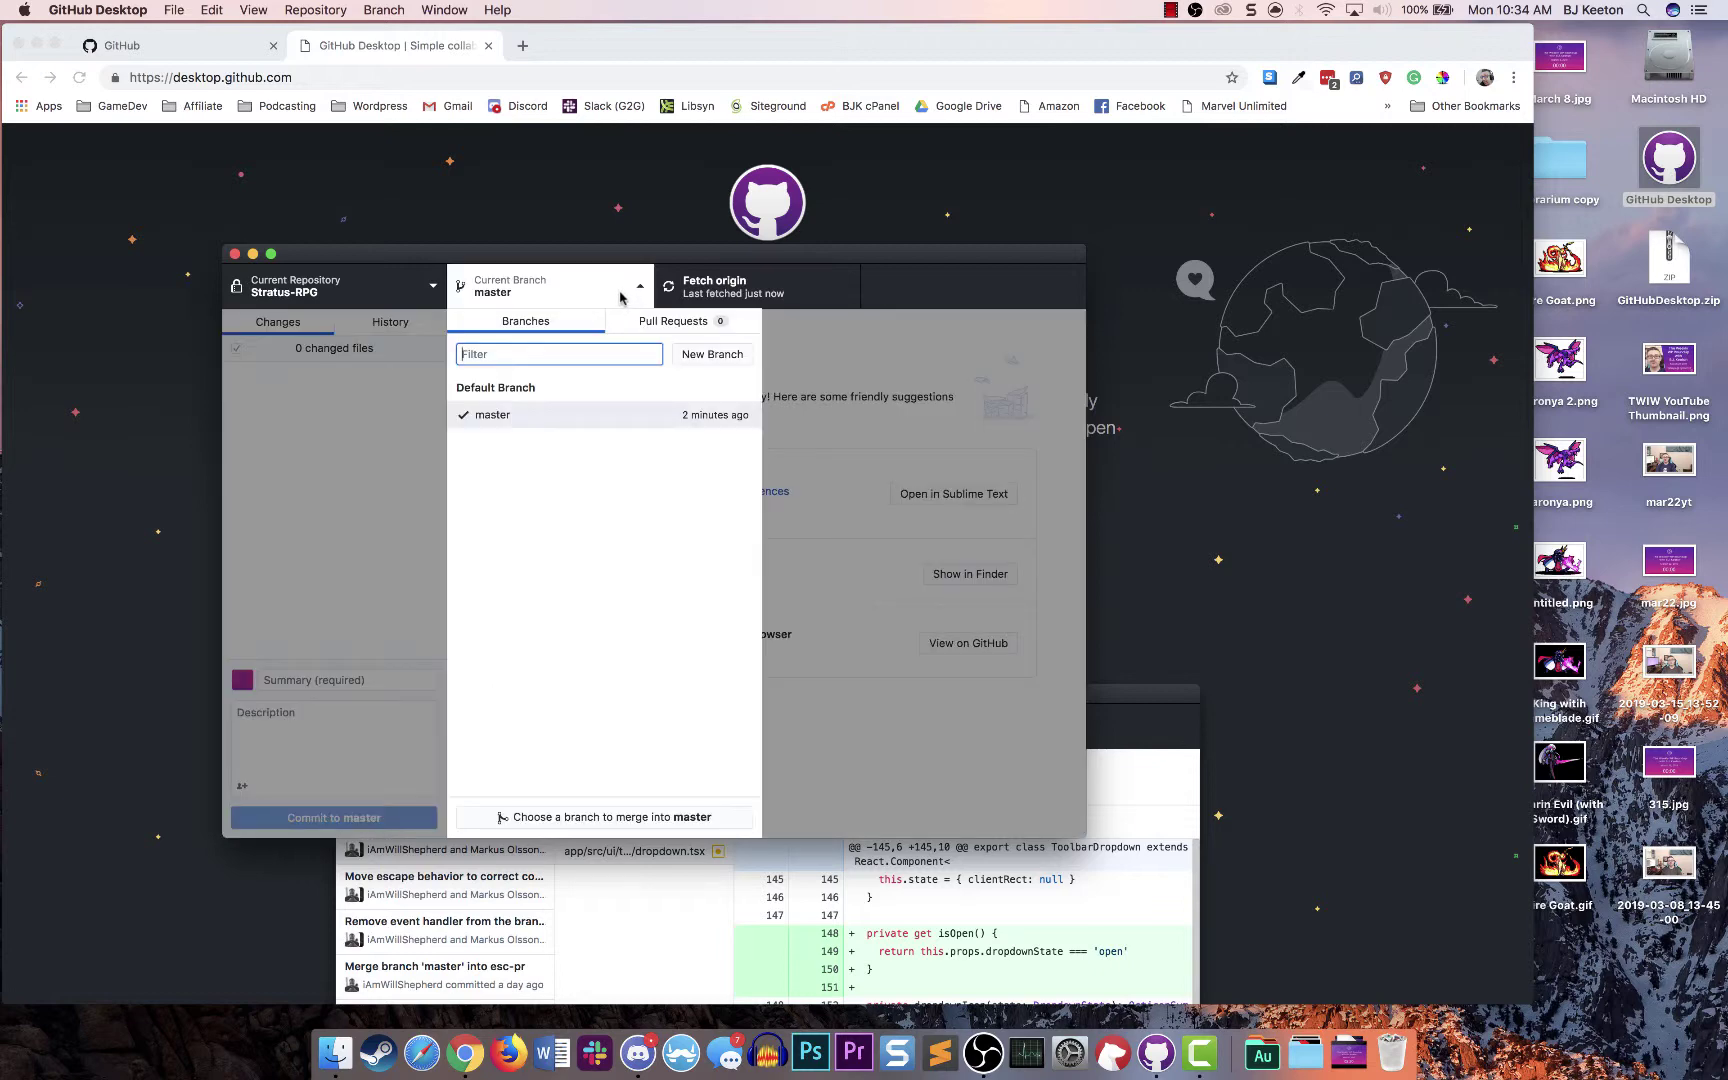
{"action": "left_click", "coordinate": [631, 292]}
{"action": "left_click", "coordinate": [596, 290]}
{"action": "left_click", "coordinate": [745, 363]}
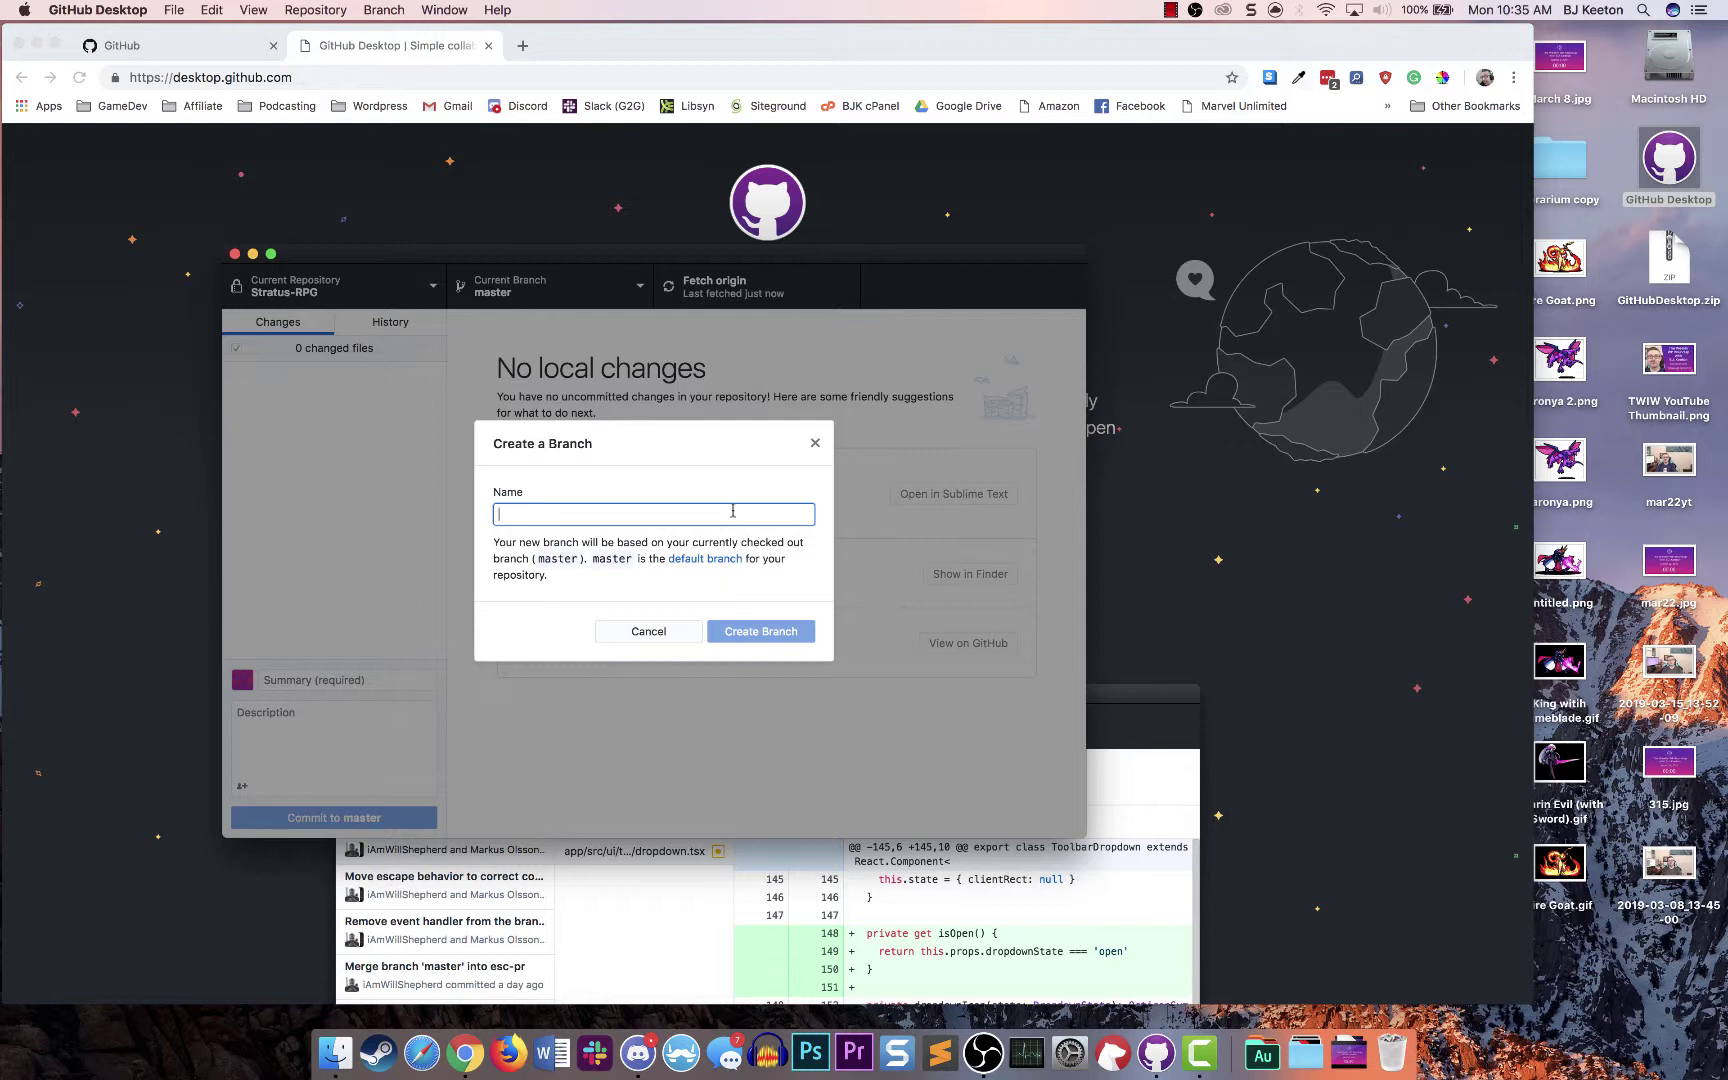
{"action": "type", "text": "bjk"}
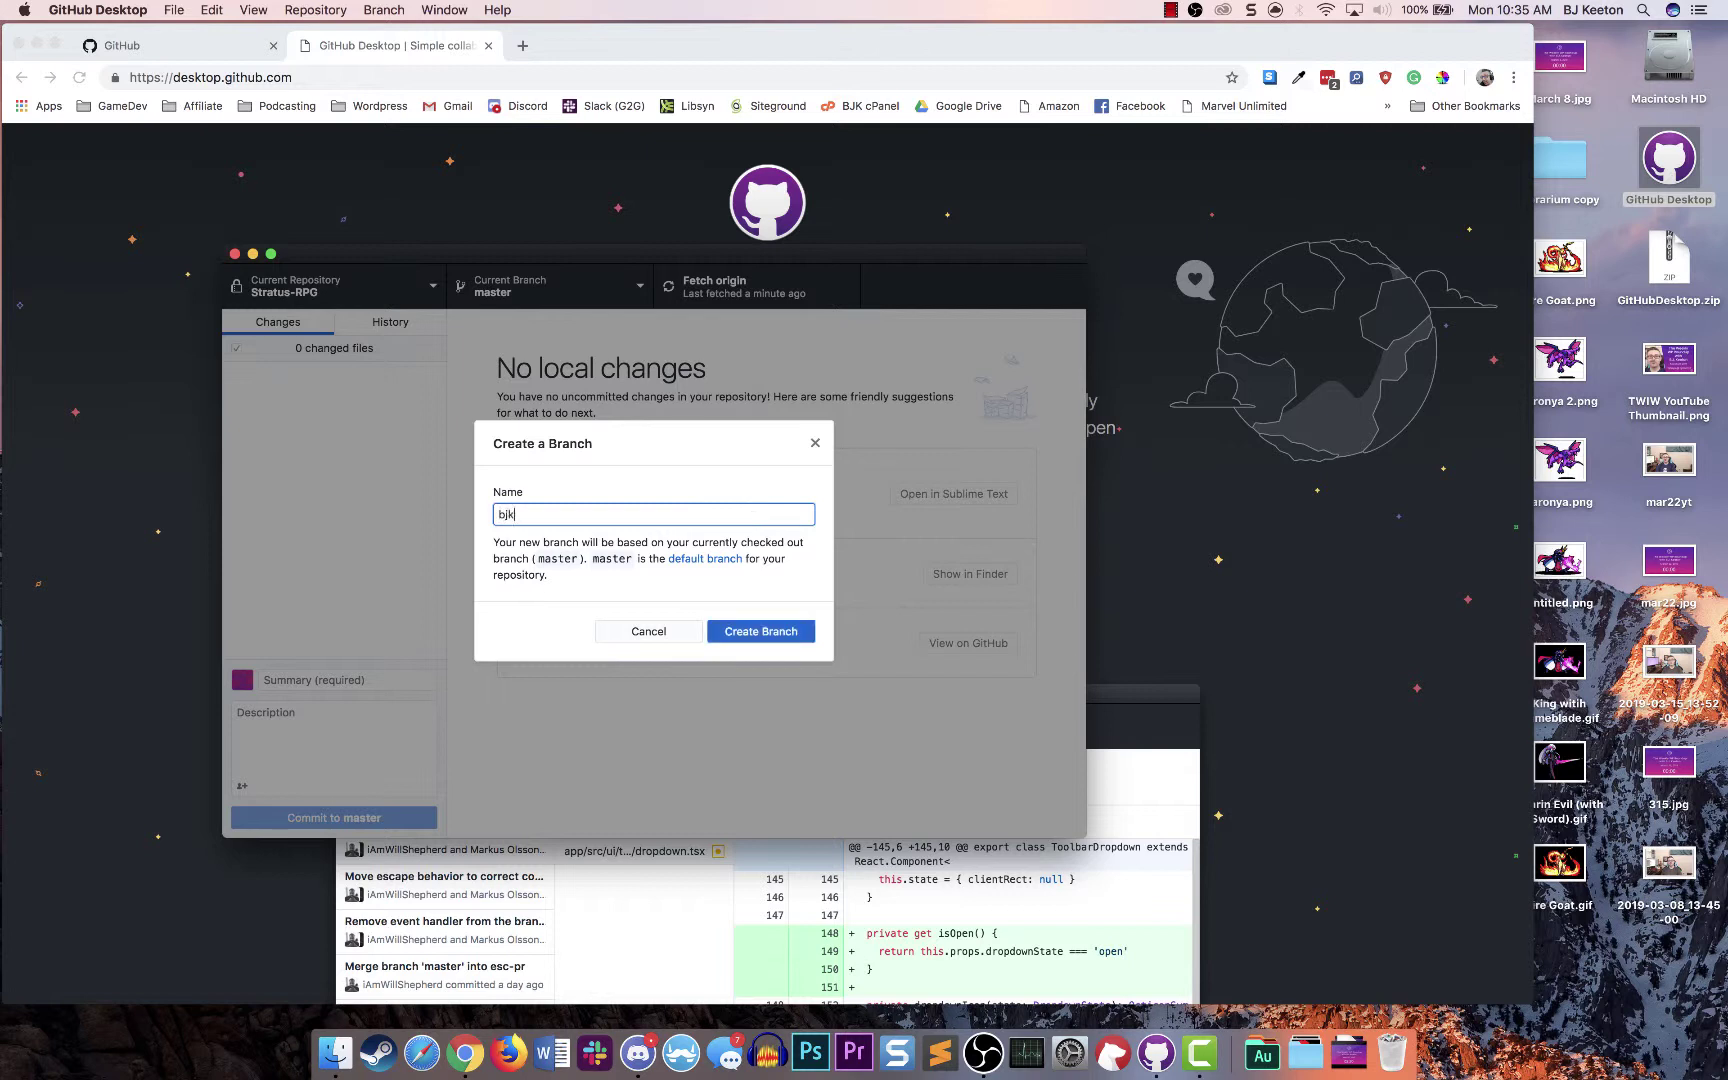
{"action": "type", "text": "-mac-demo"}
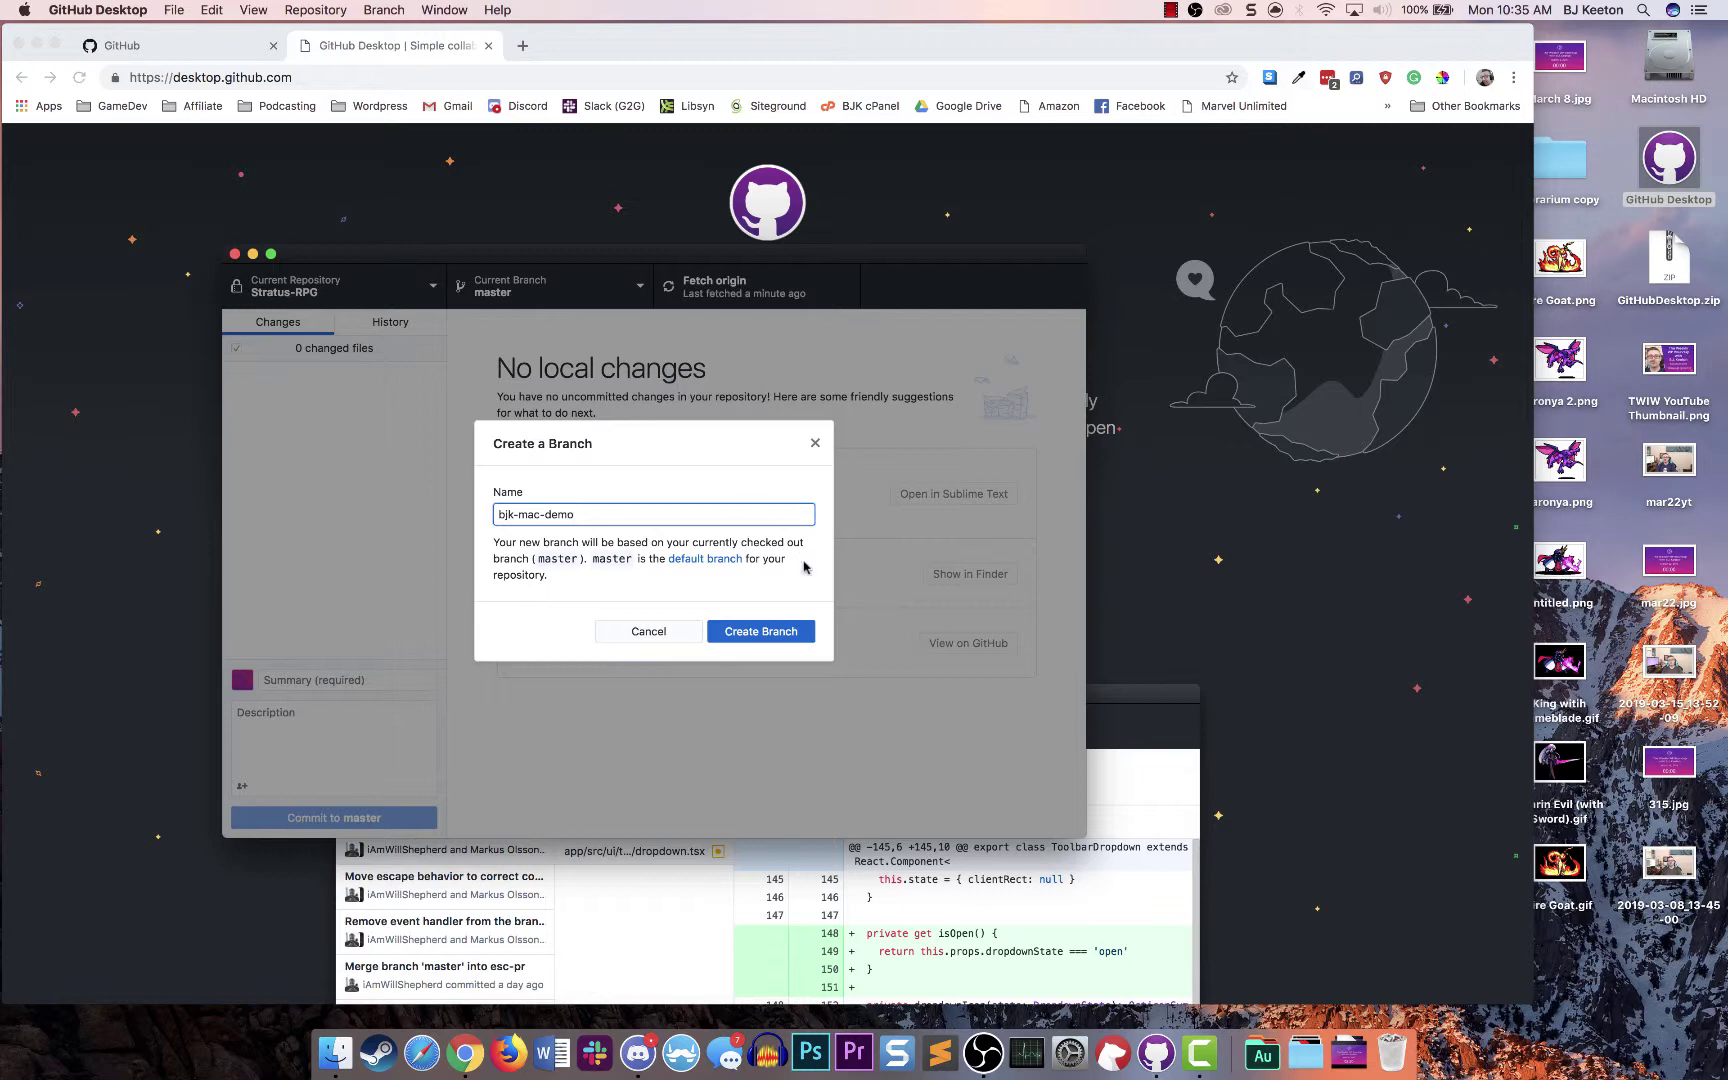
{"action": "left_click", "coordinate": [764, 631]}
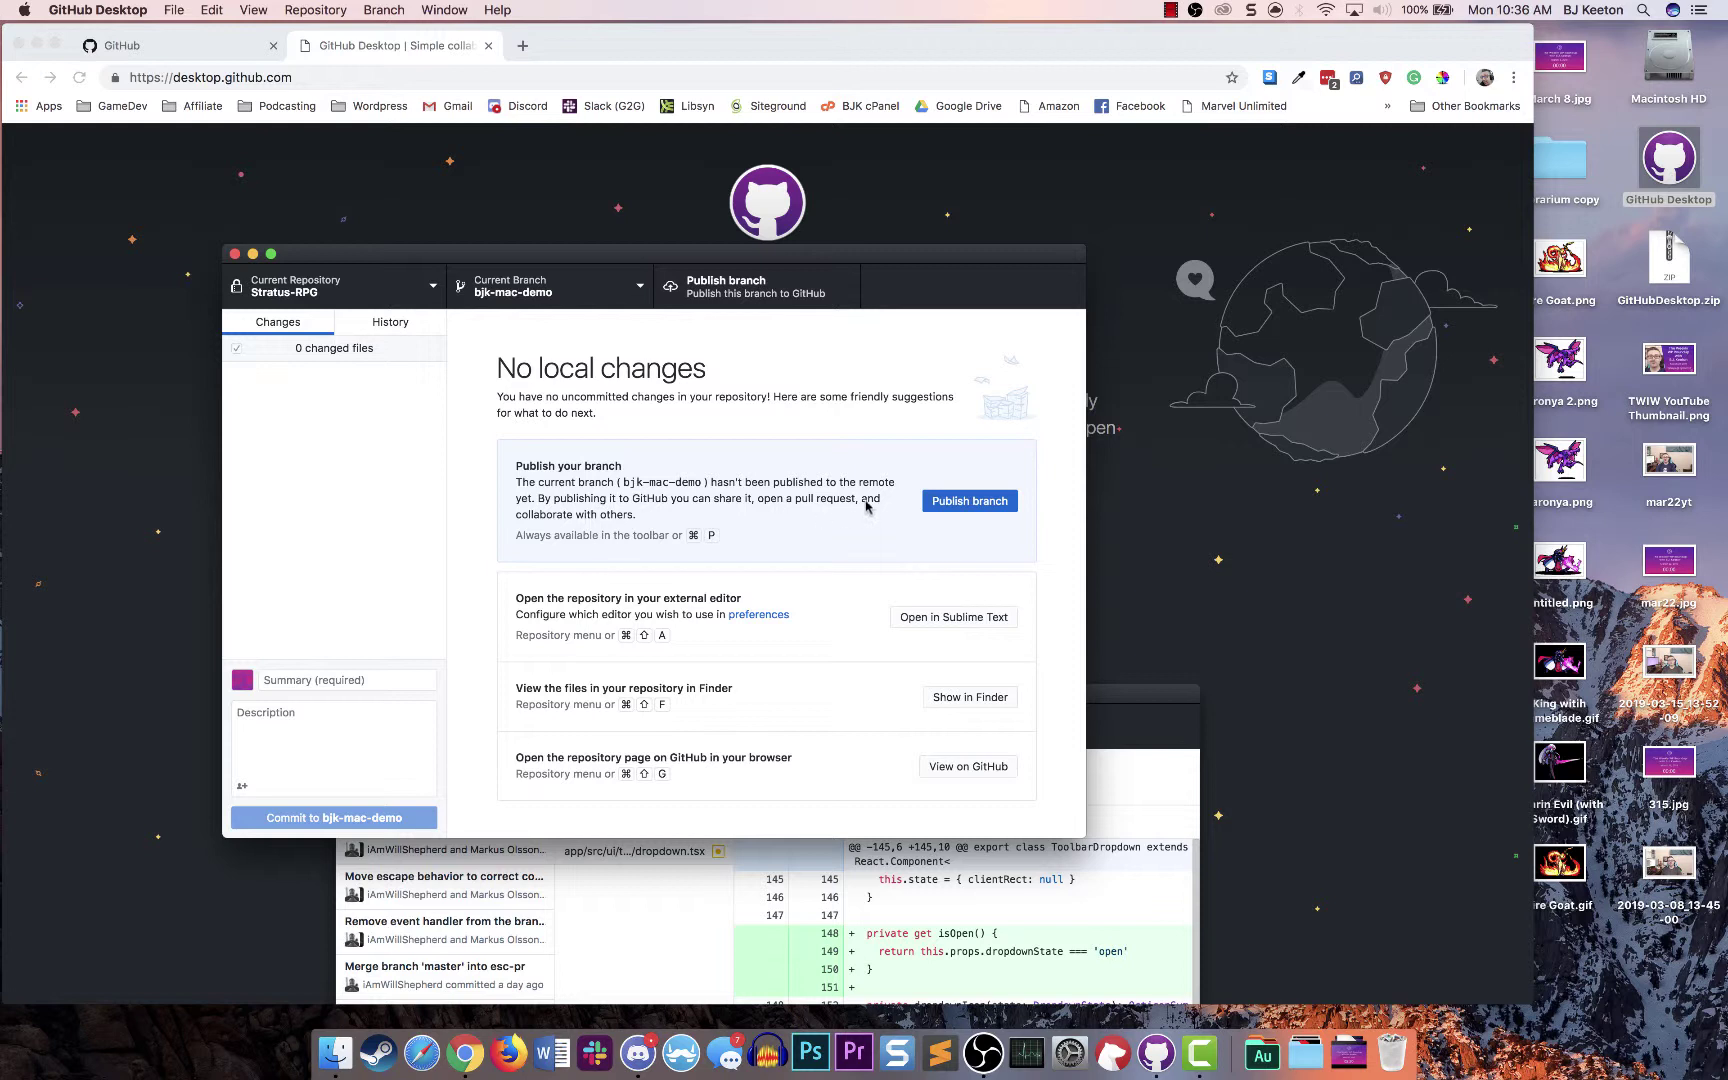
{"action": "left_click", "coordinate": [975, 502]}
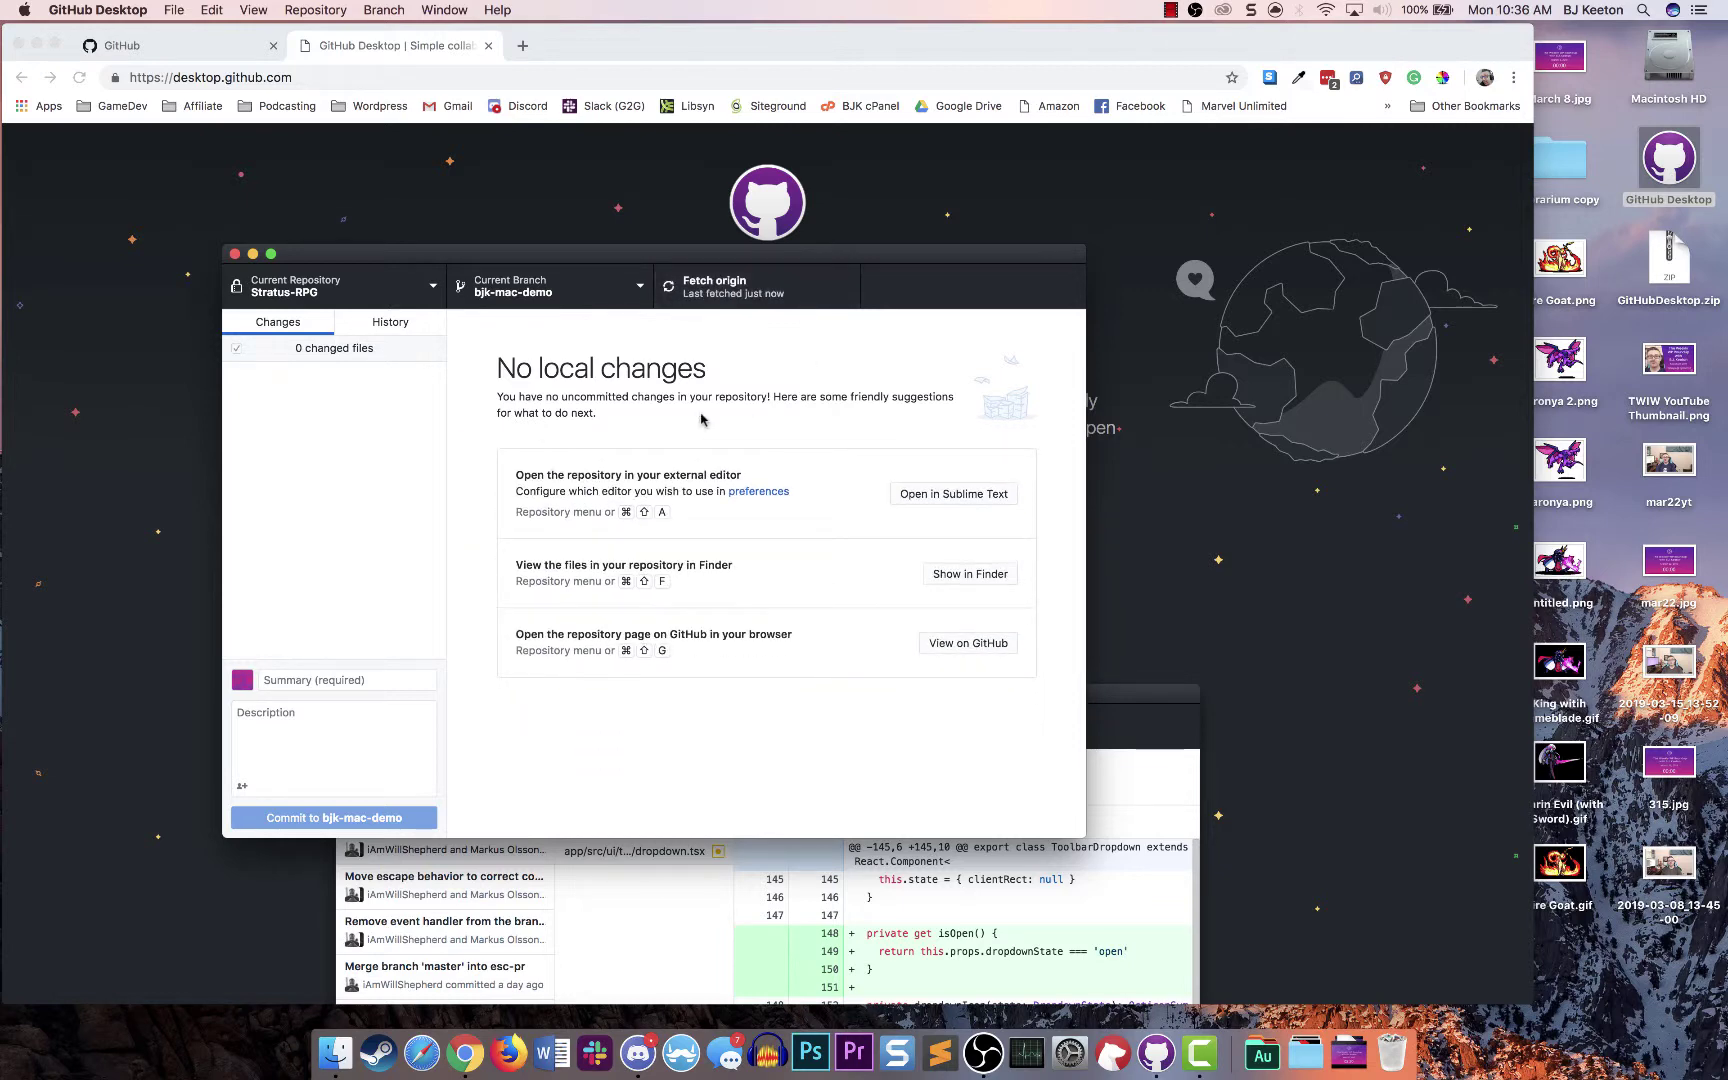
Switch to the GitHub website in Chrome and examine the bjk-mac-demo branch in the Stratus-RPG repository's branches
{"action": "left_click", "coordinate": [246, 46]}
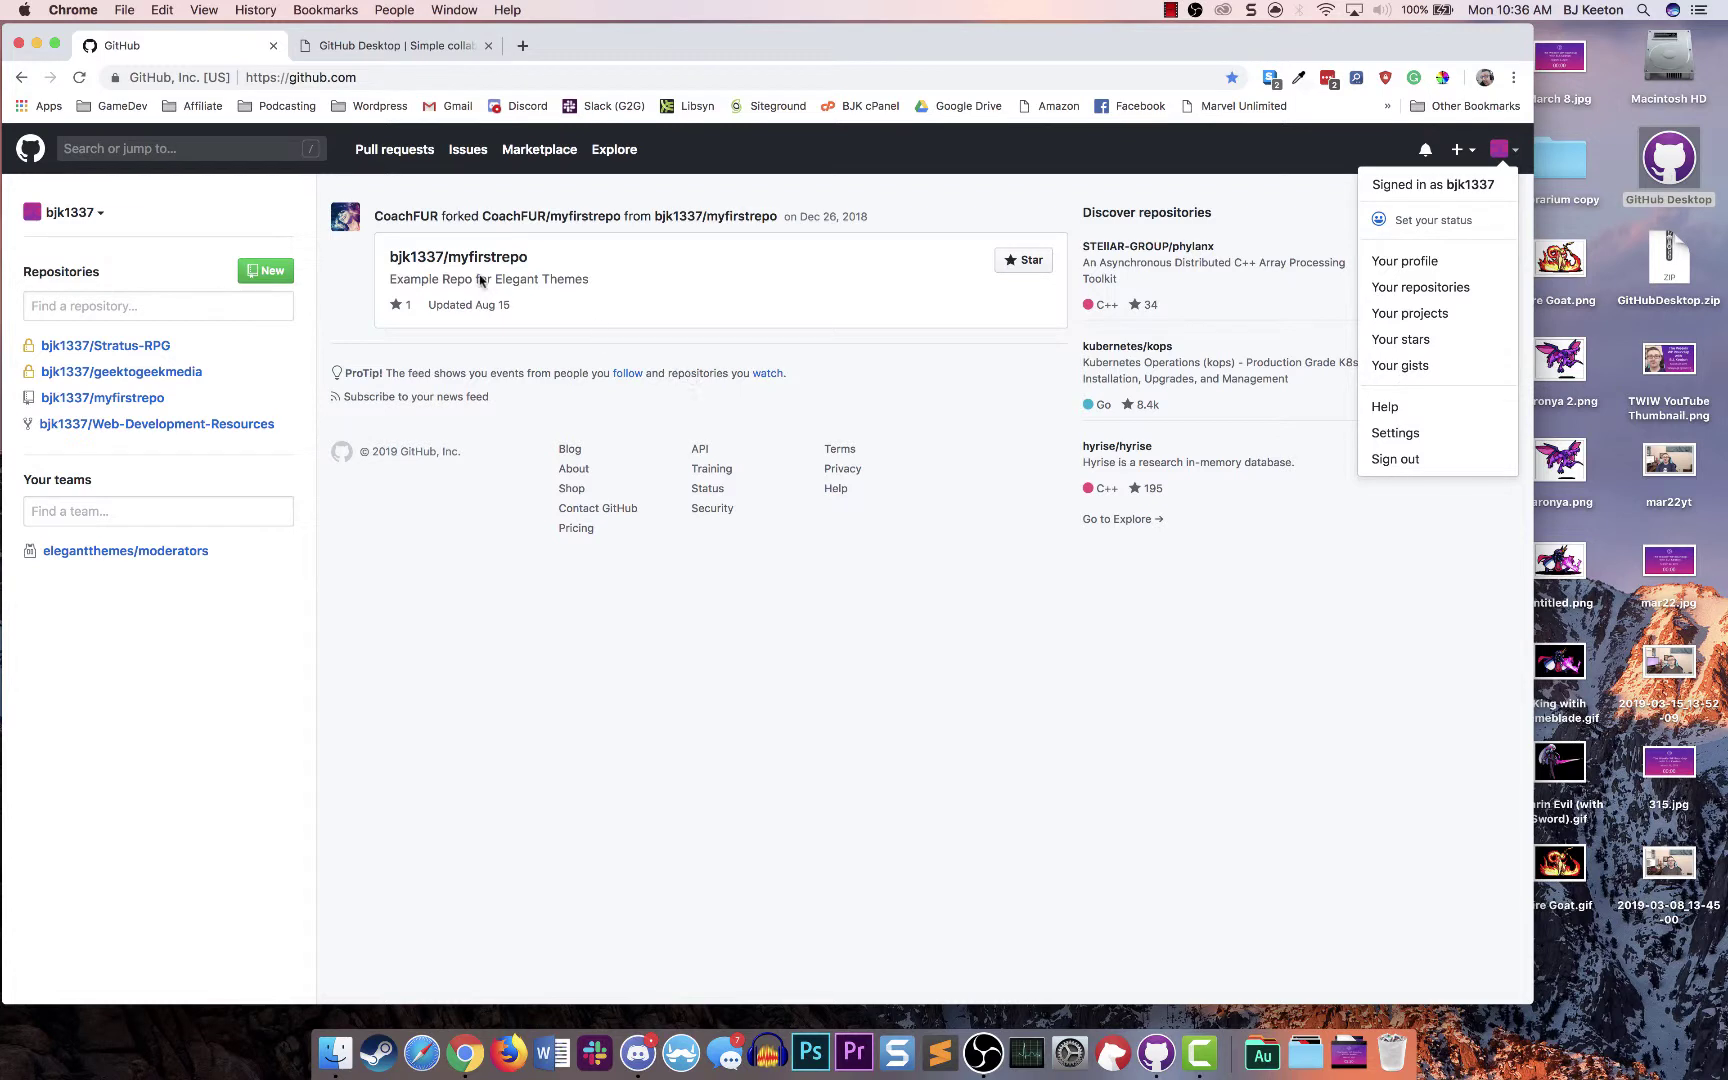
{"action": "left_click", "coordinate": [152, 349]}
{"action": "left_click", "coordinate": [148, 348]}
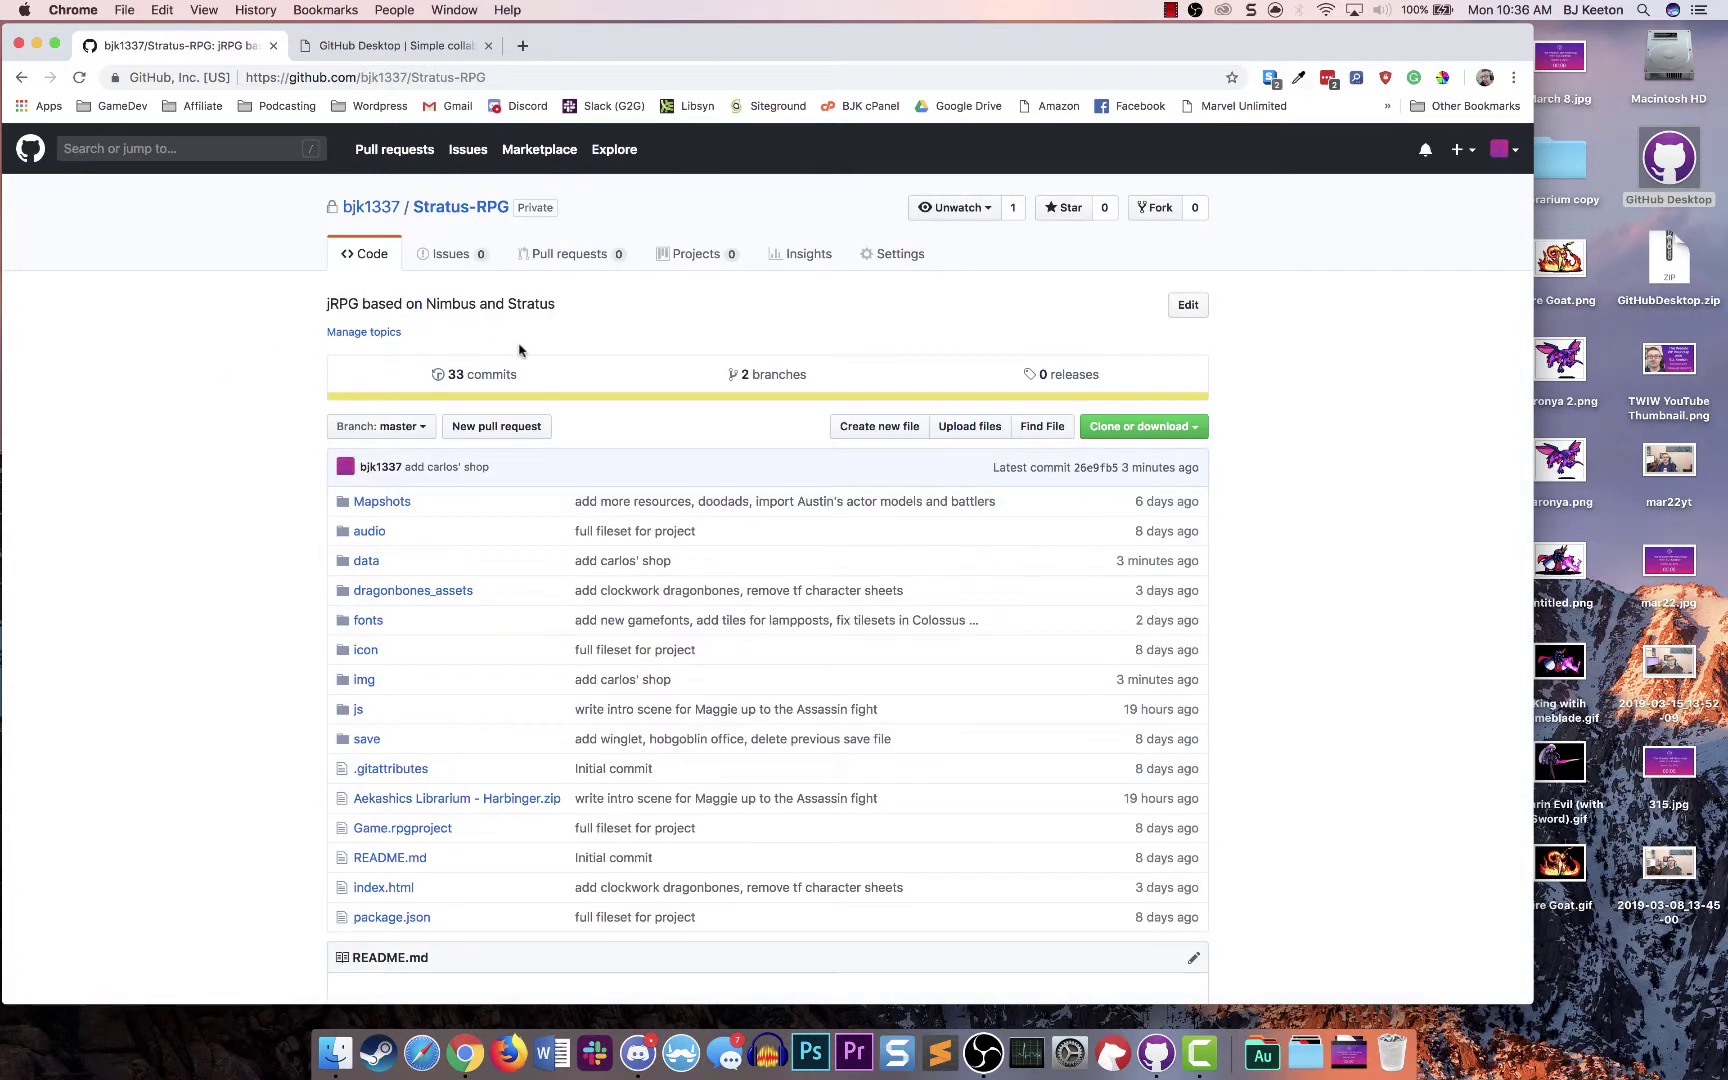
{"action": "left_click", "coordinate": [770, 379]}
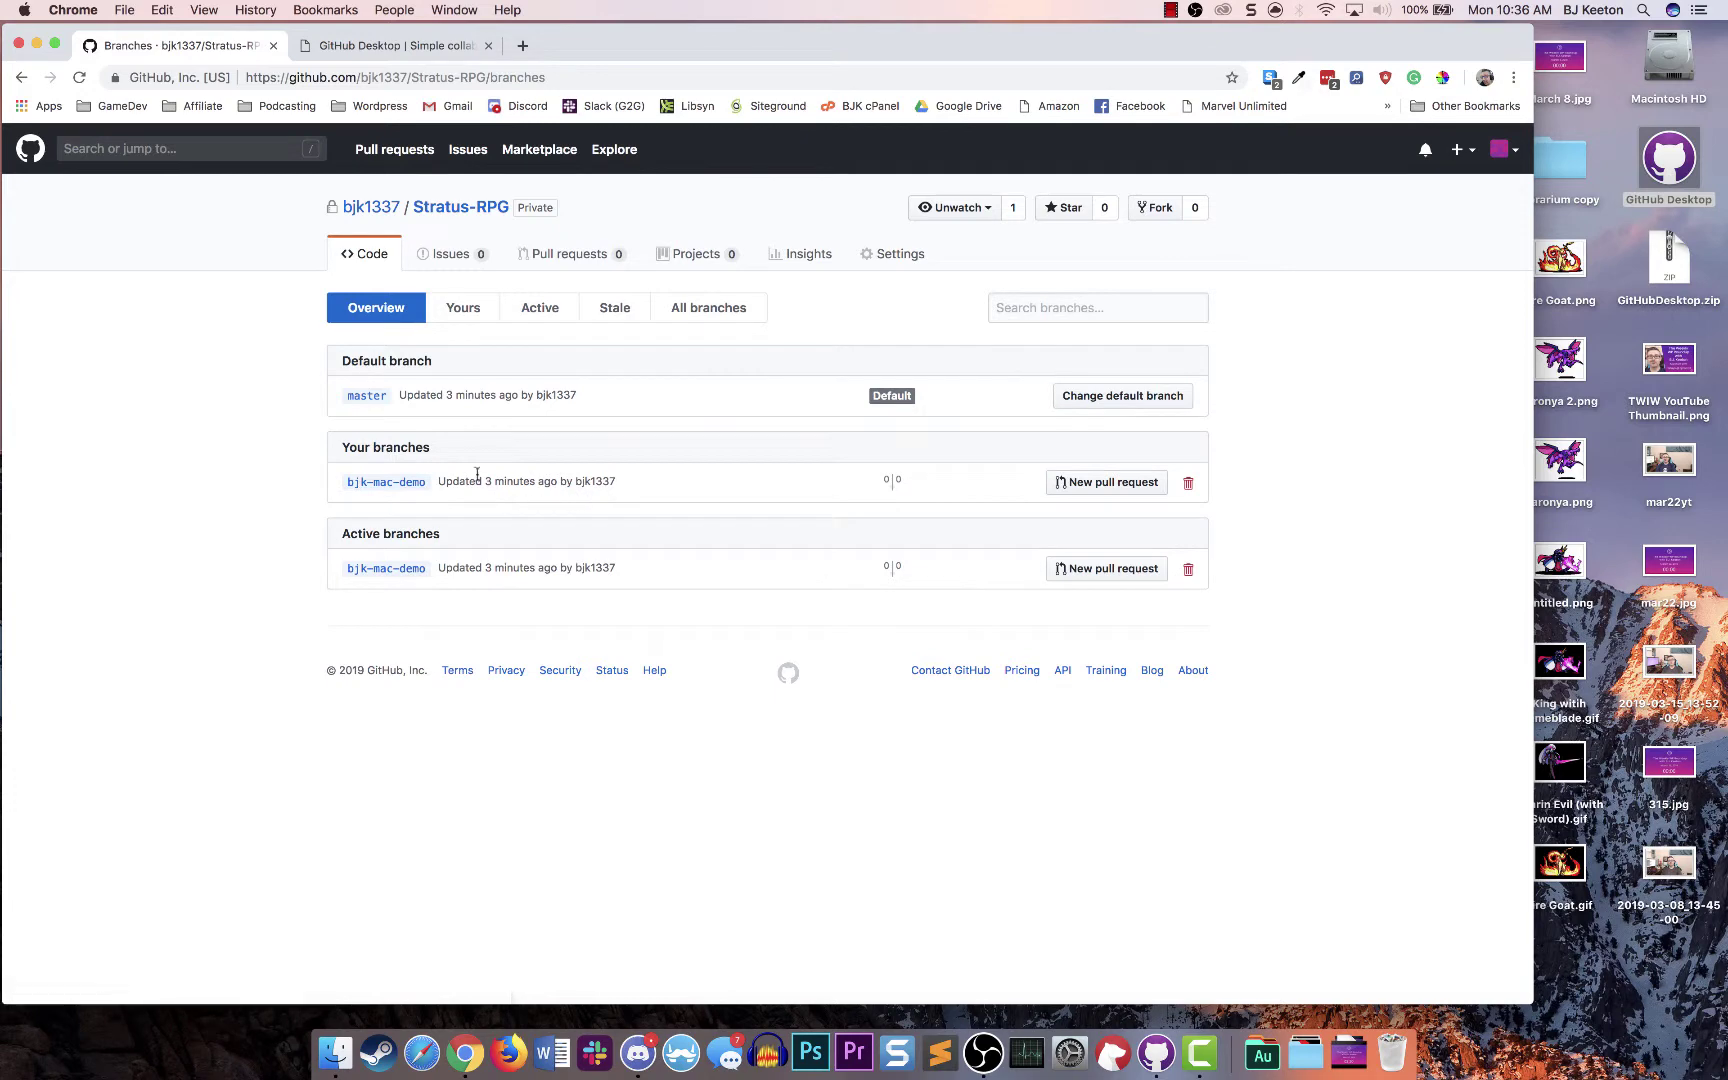
{"action": "left_click", "coordinate": [410, 486]}
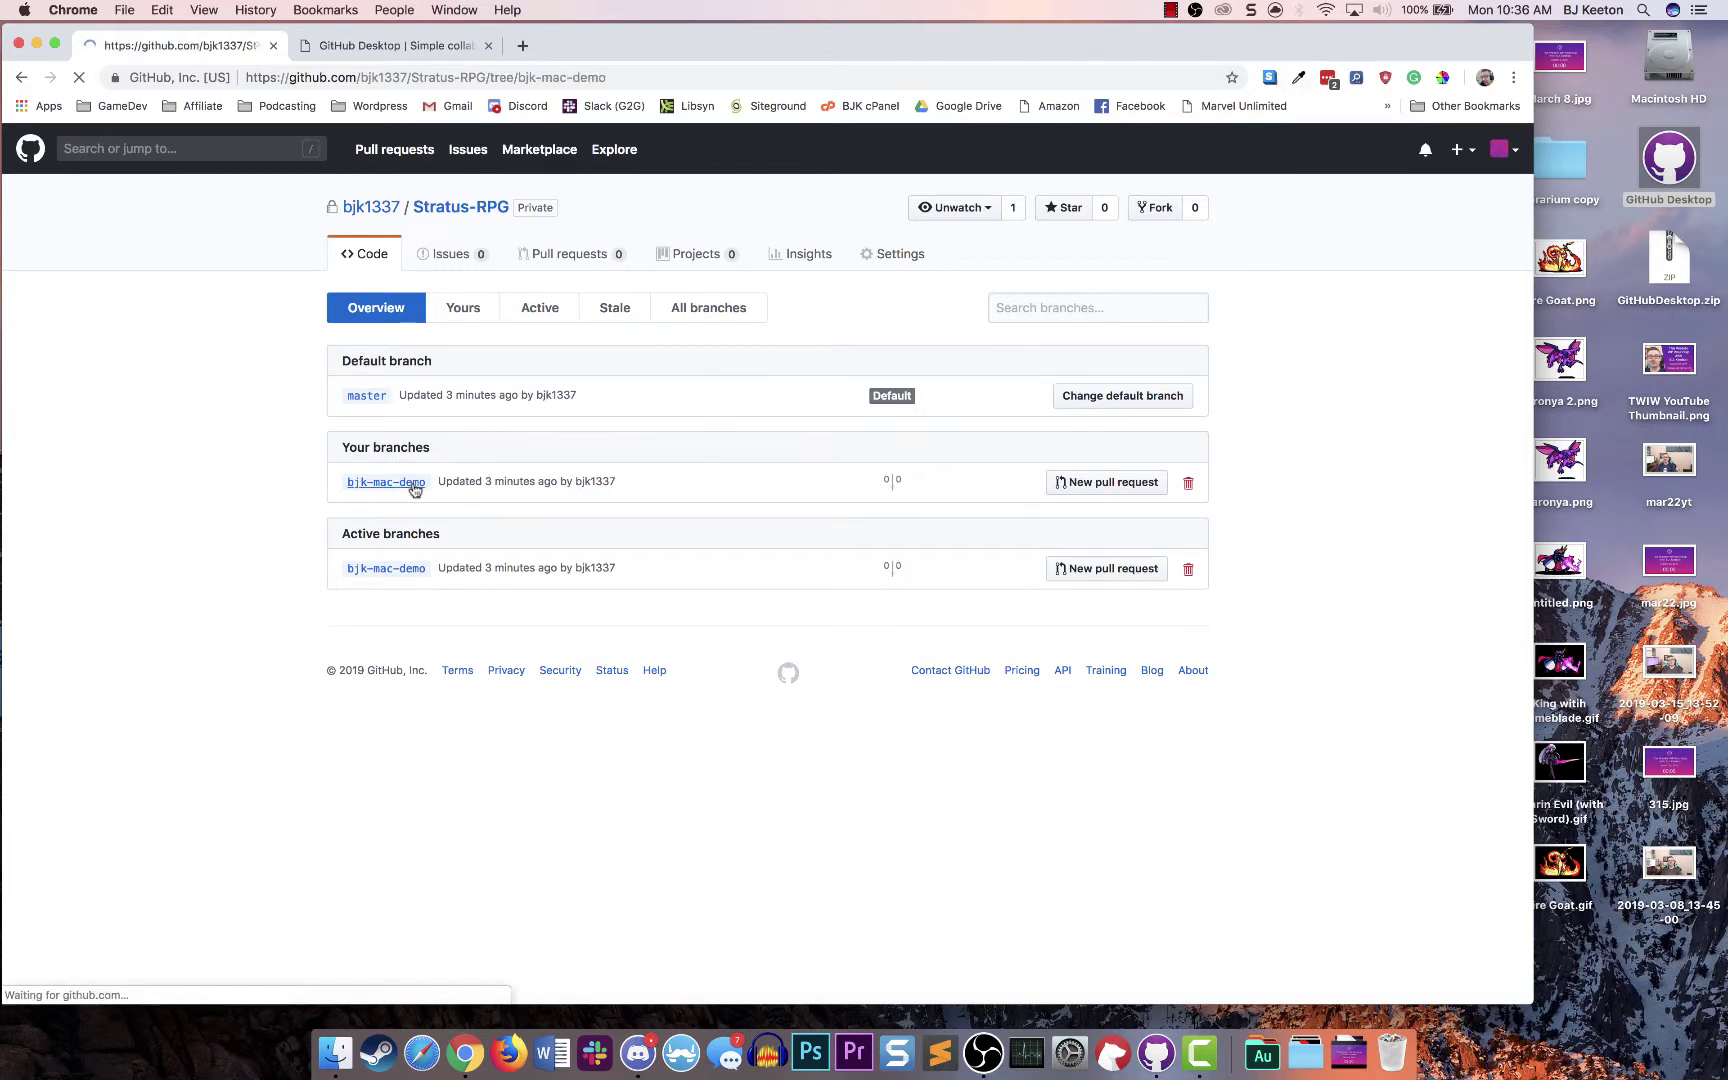
{"action": "scroll", "coordinate": [648, 590], "scroll_direction": "down", "scroll_amount": 5}
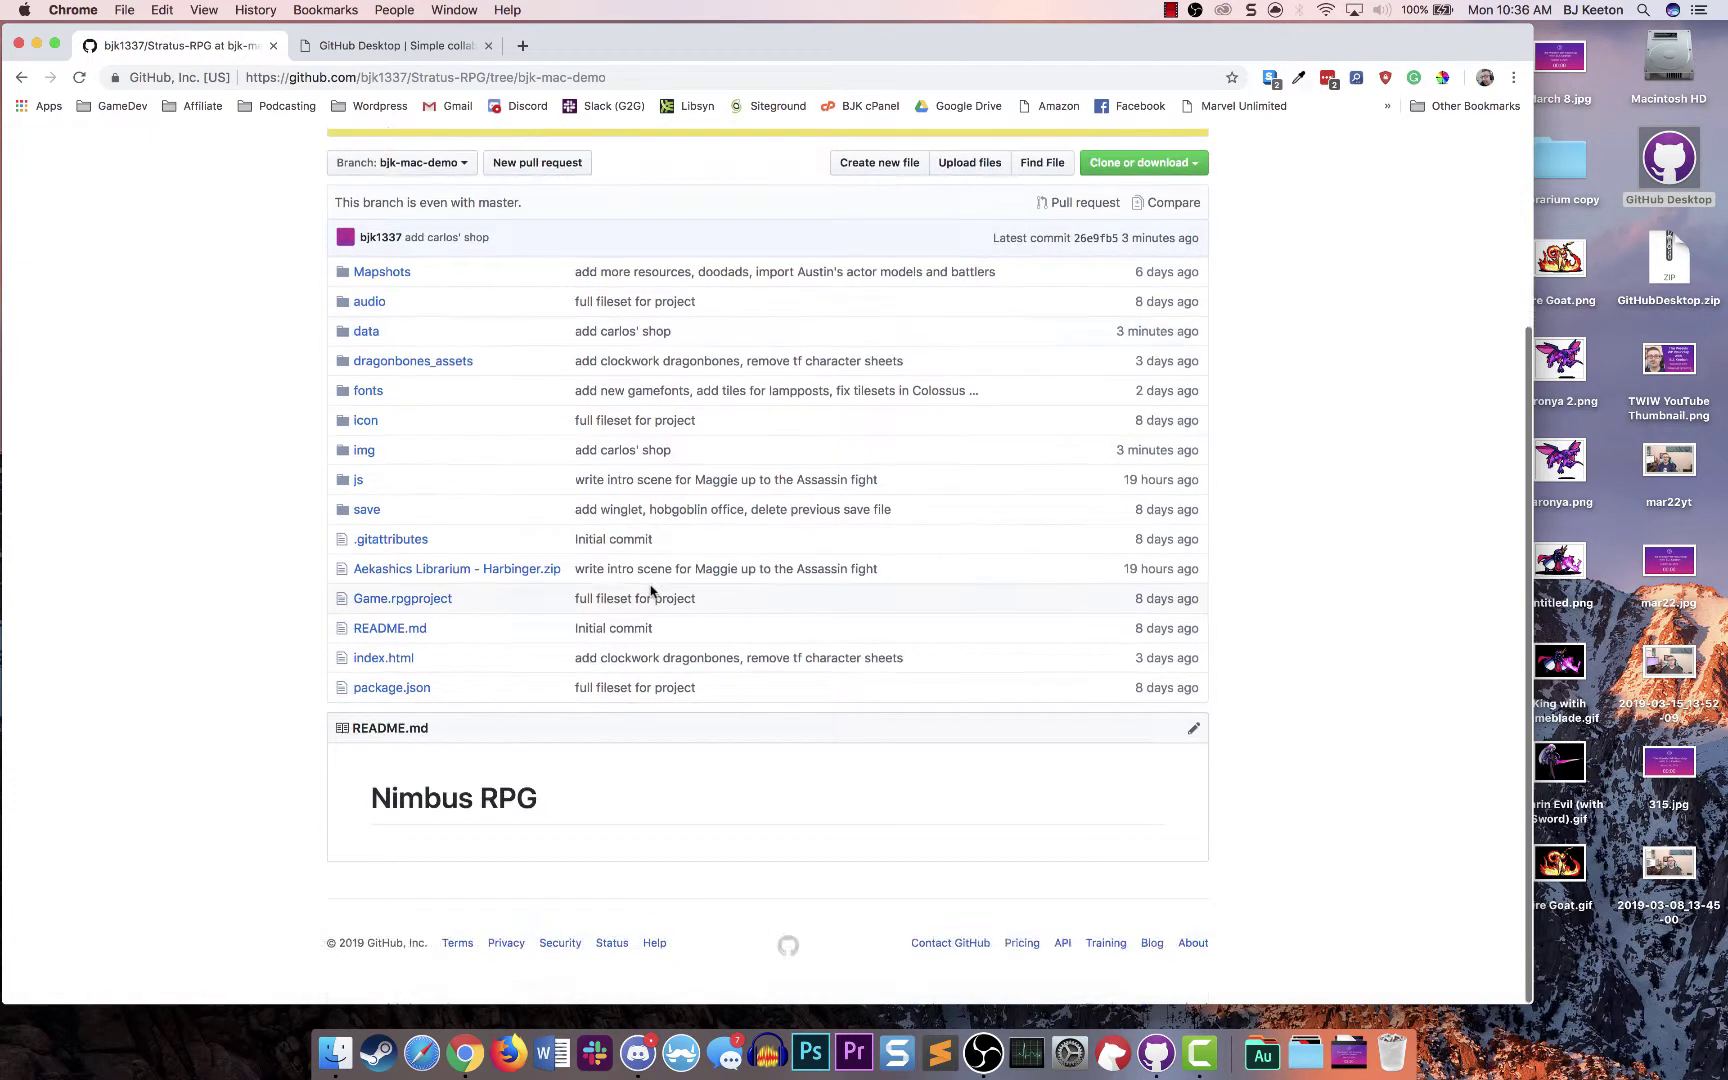
{"action": "scroll", "coordinate": [651, 591], "scroll_direction": "up", "scroll_amount": 5}
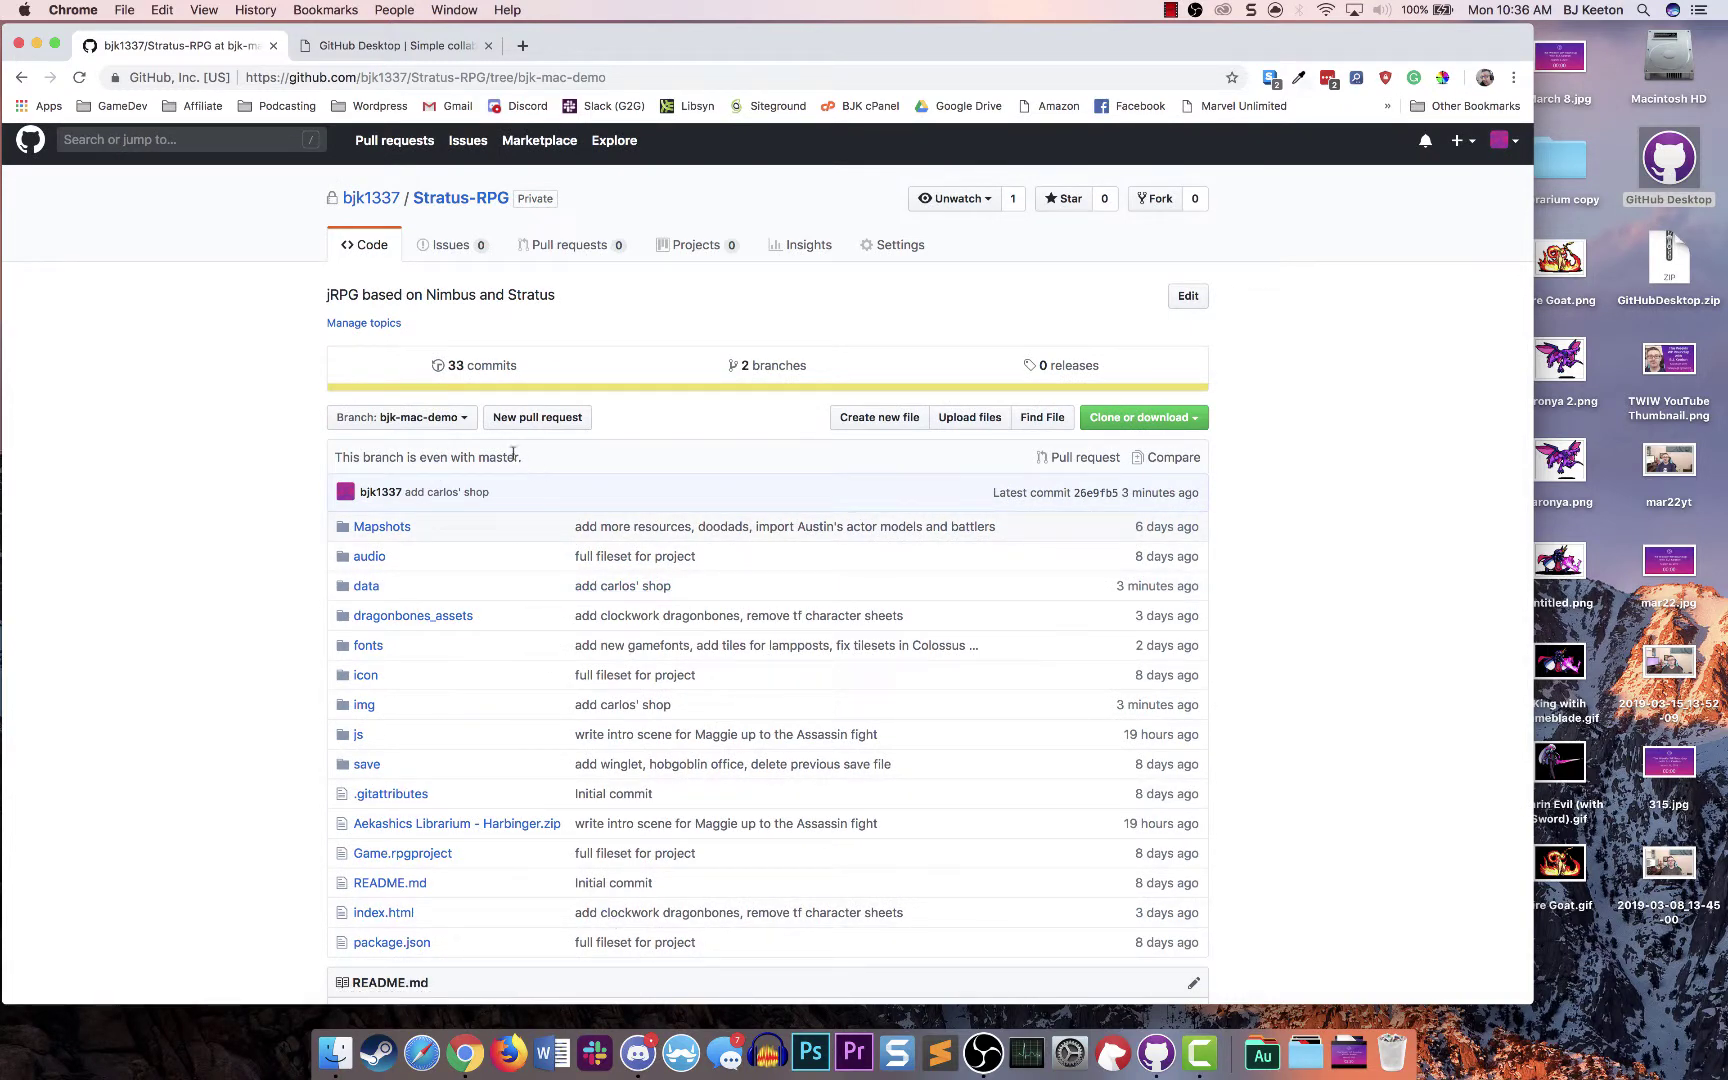
Check how the bjk-mac-demo branch compares with master on its repository page
{"action": "left_click_drag", "start_coordinate": [522, 457], "coordinate": [335, 457]}
{"action": "left_click", "coordinate": [344, 450]}
{"action": "left_click_drag", "start_coordinate": [530, 461], "coordinate": [331, 463]}
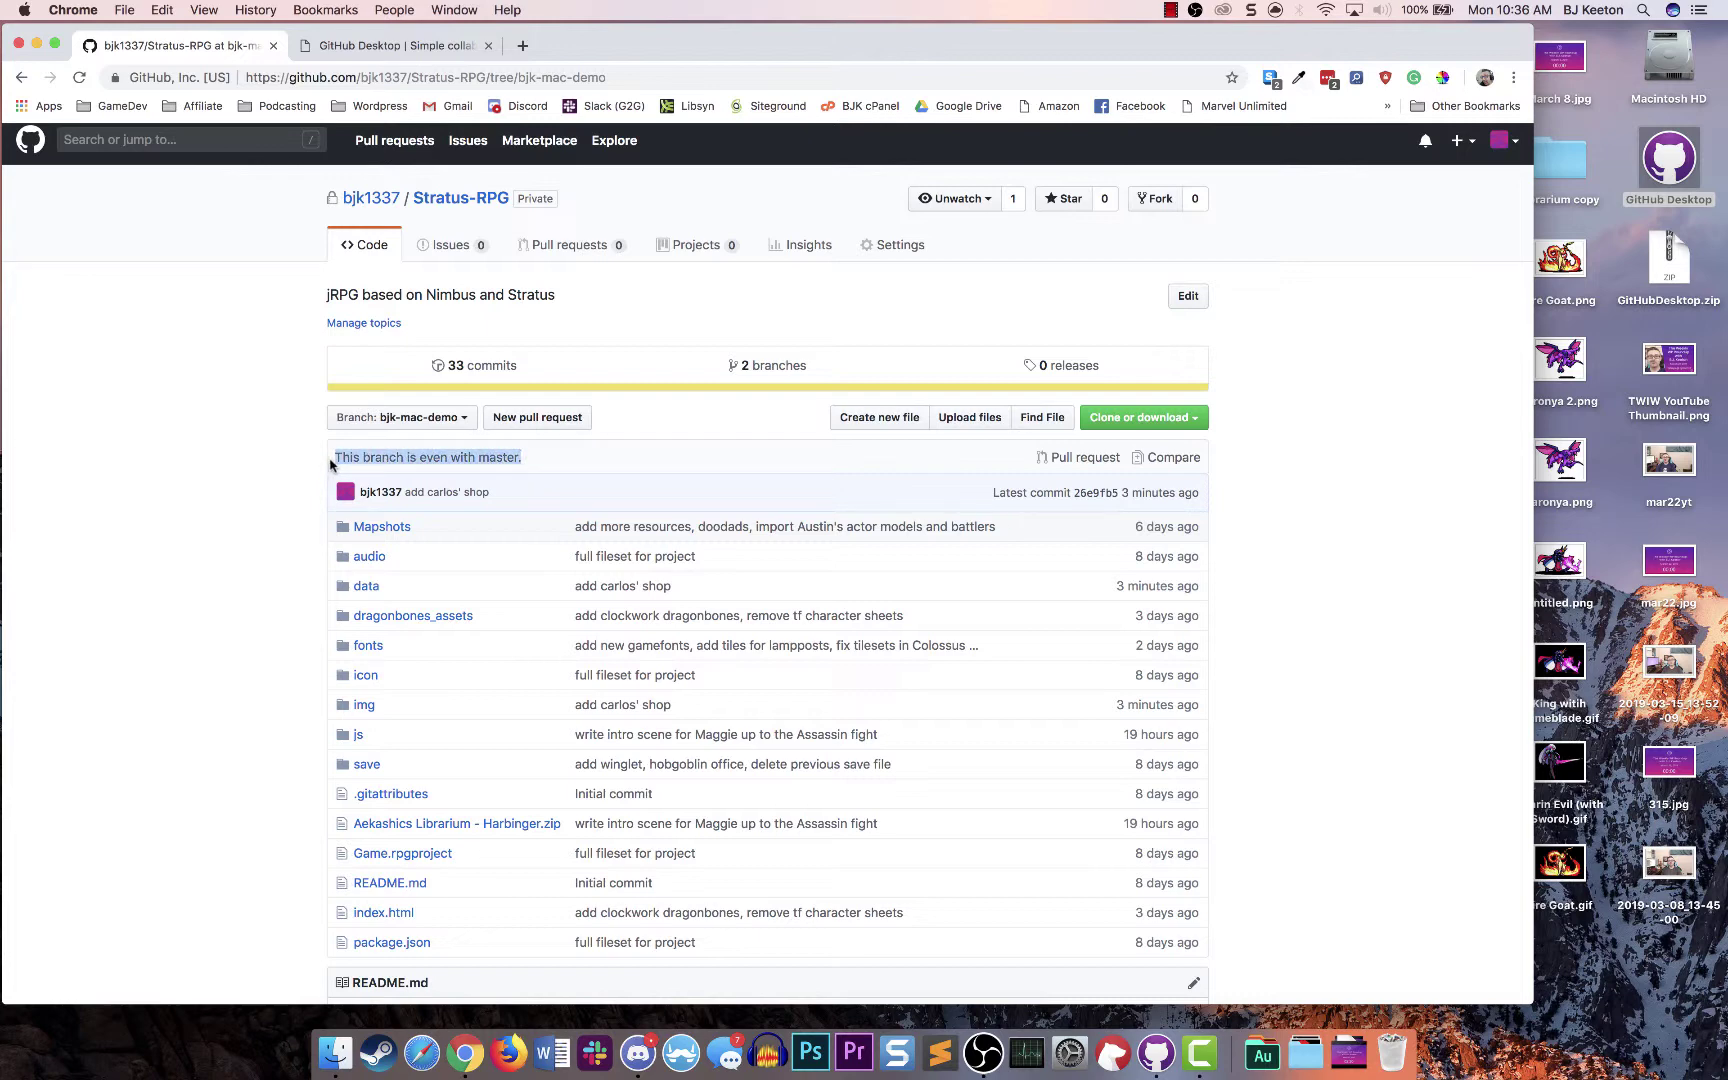
{"action": "left_click", "coordinate": [548, 461]}
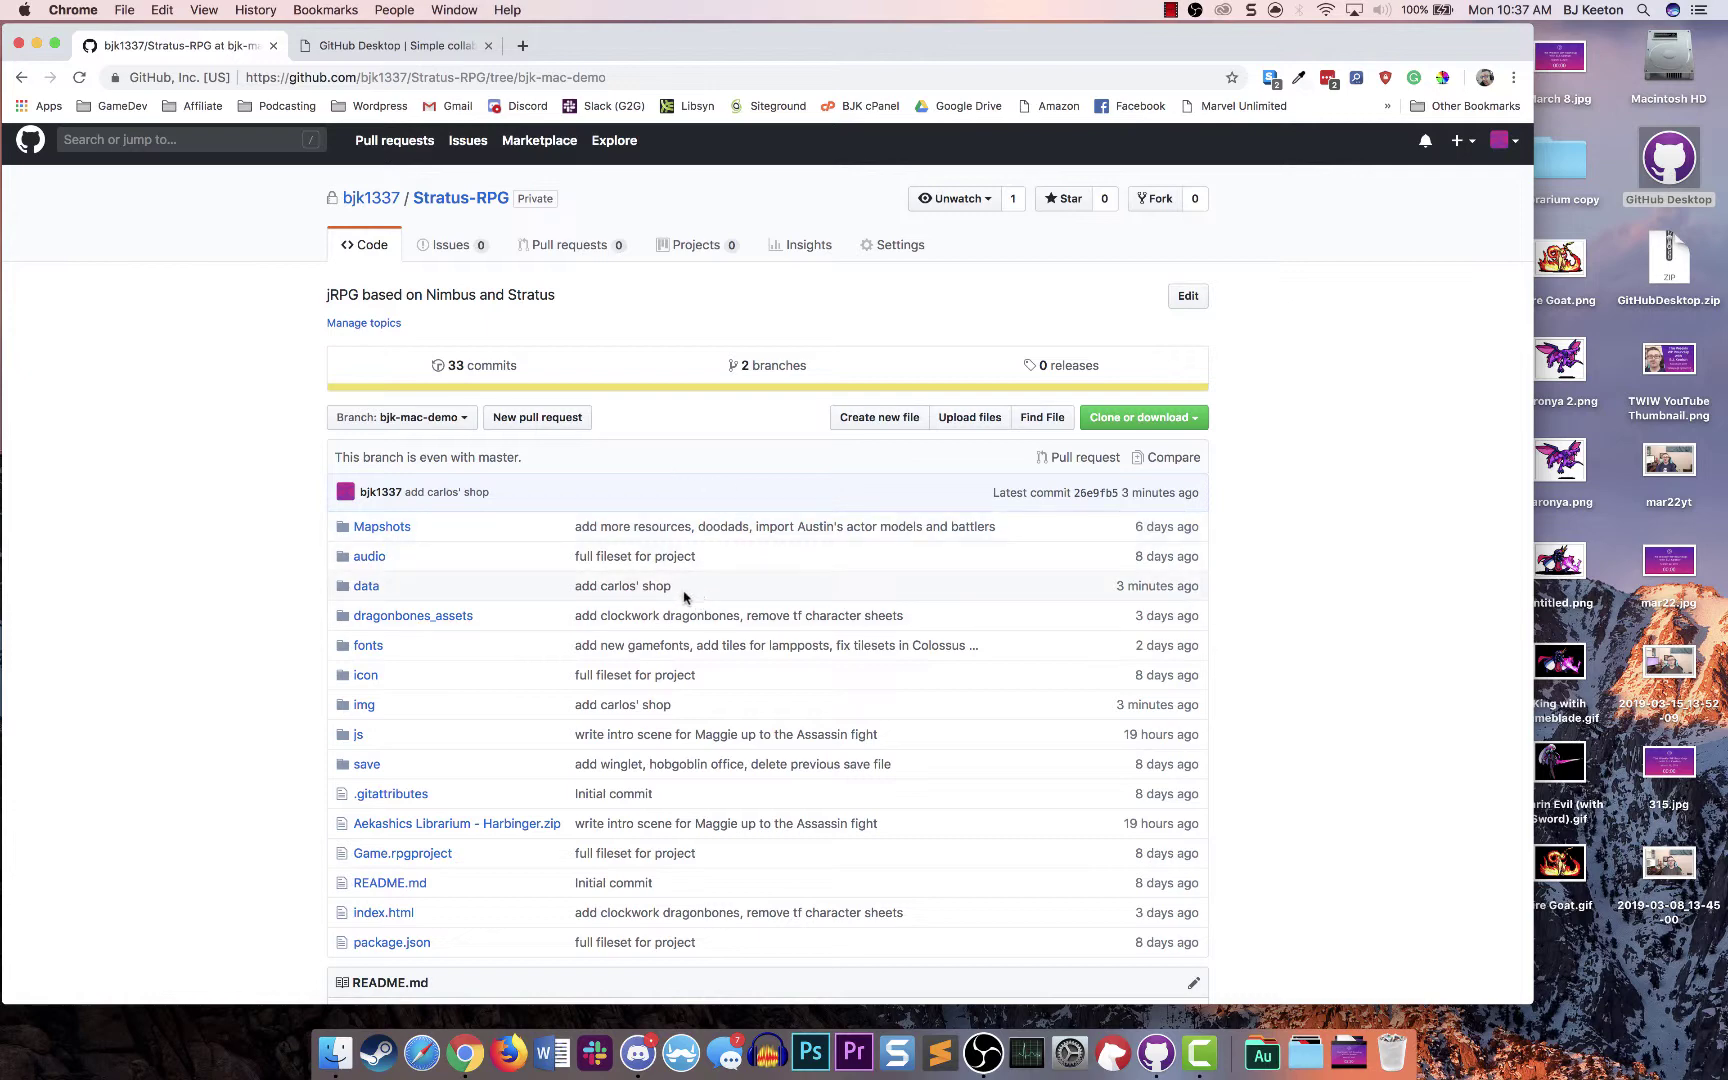
Look through the data folder of the bjk-mac-demo branch and its commit messages, and return to the repository's root
{"action": "left_click_drag", "start_coordinate": [686, 592], "coordinate": [585, 591]}
{"action": "left_click", "coordinate": [244, 577]}
{"action": "left_click", "coordinate": [367, 587]}
{"action": "scroll", "coordinate": [718, 553], "scroll_direction": "down", "scroll_amount": 15}
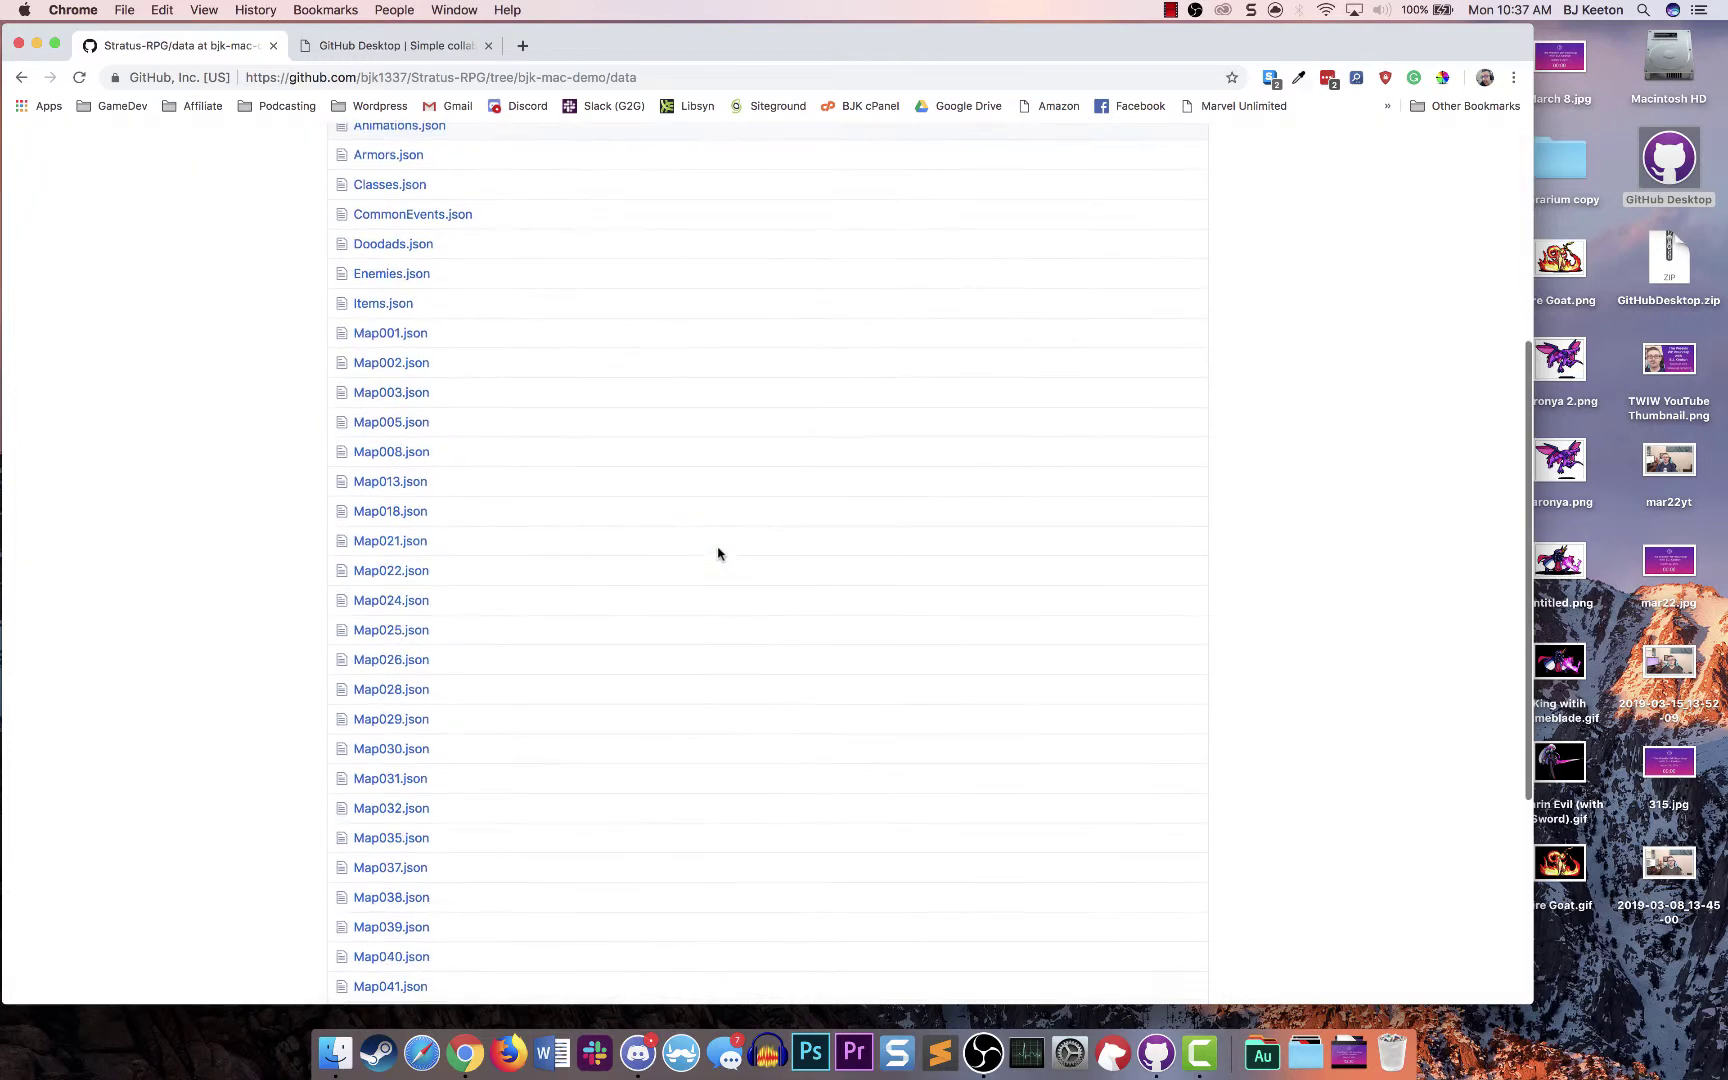
{"action": "scroll", "coordinate": [718, 553], "scroll_direction": "up", "scroll_amount": 15}
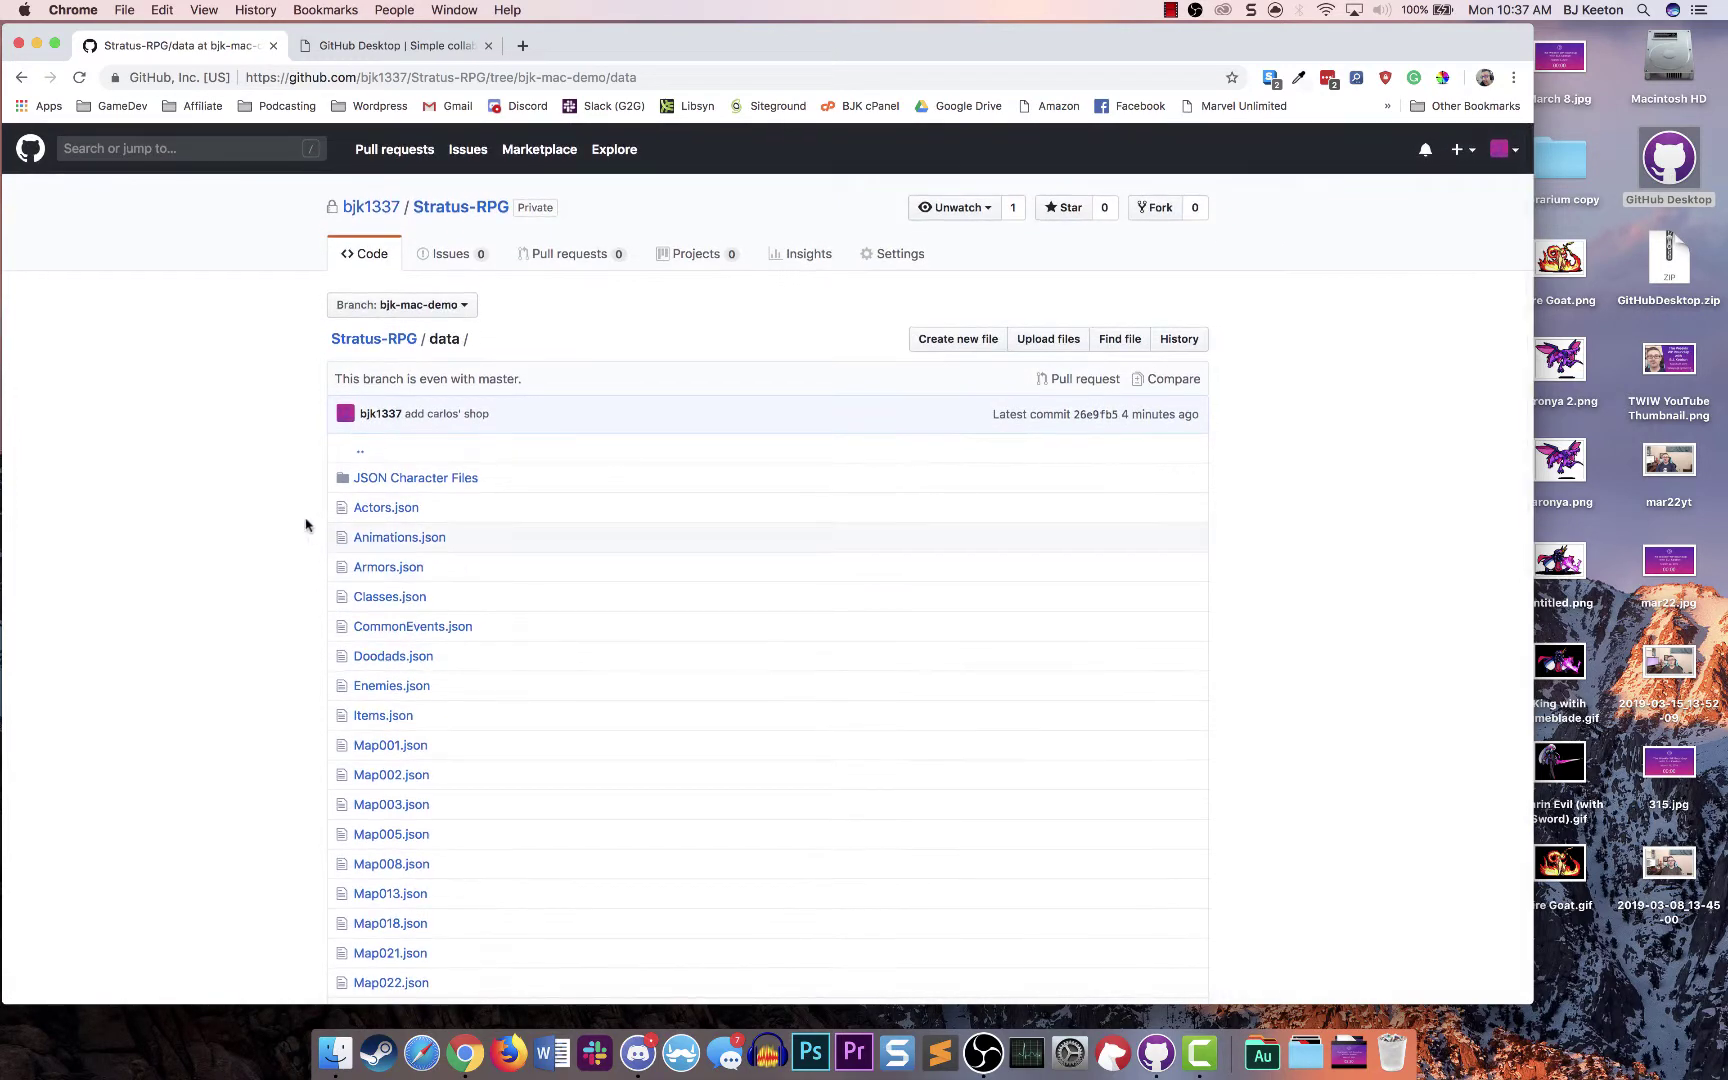
{"action": "scroll", "coordinate": [305, 521], "scroll_direction": "down", "scroll_amount": 2}
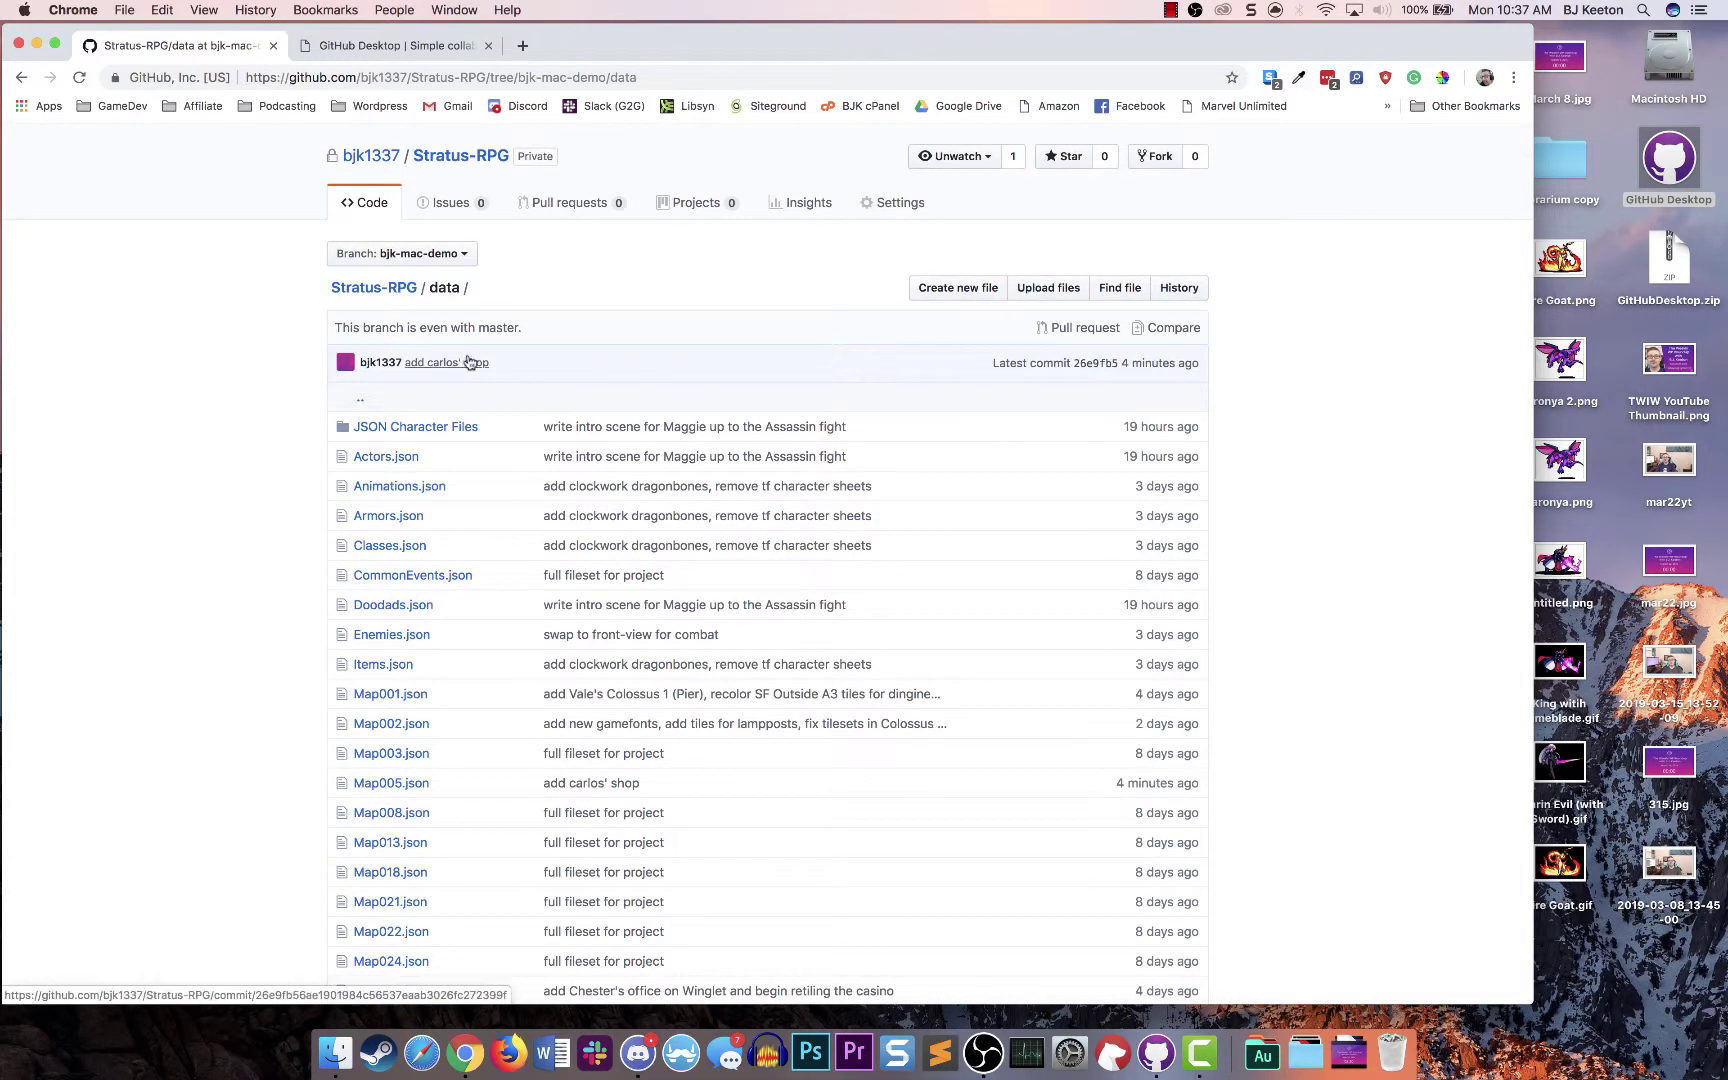
{"action": "key", "text": "super+bracketleft"}
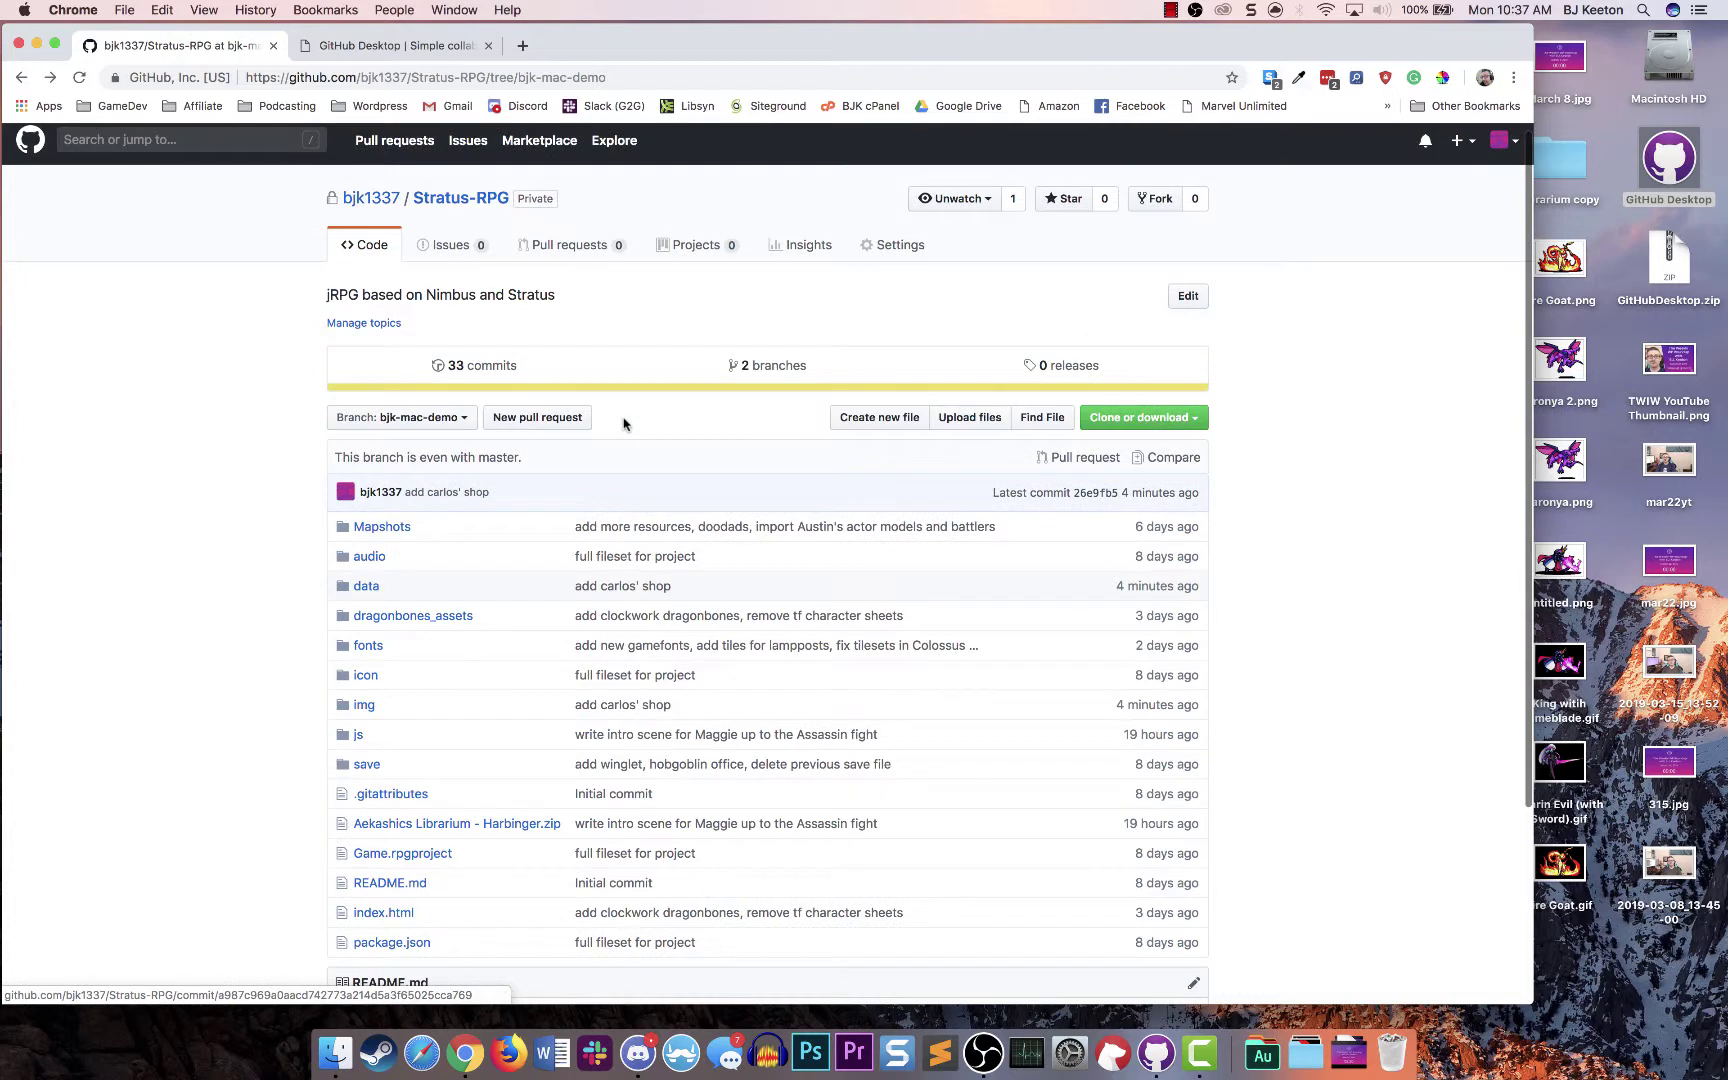
View the "add carlos' shop" commit and examine the changed JSON and image files
{"action": "left_click", "coordinate": [635, 591]}
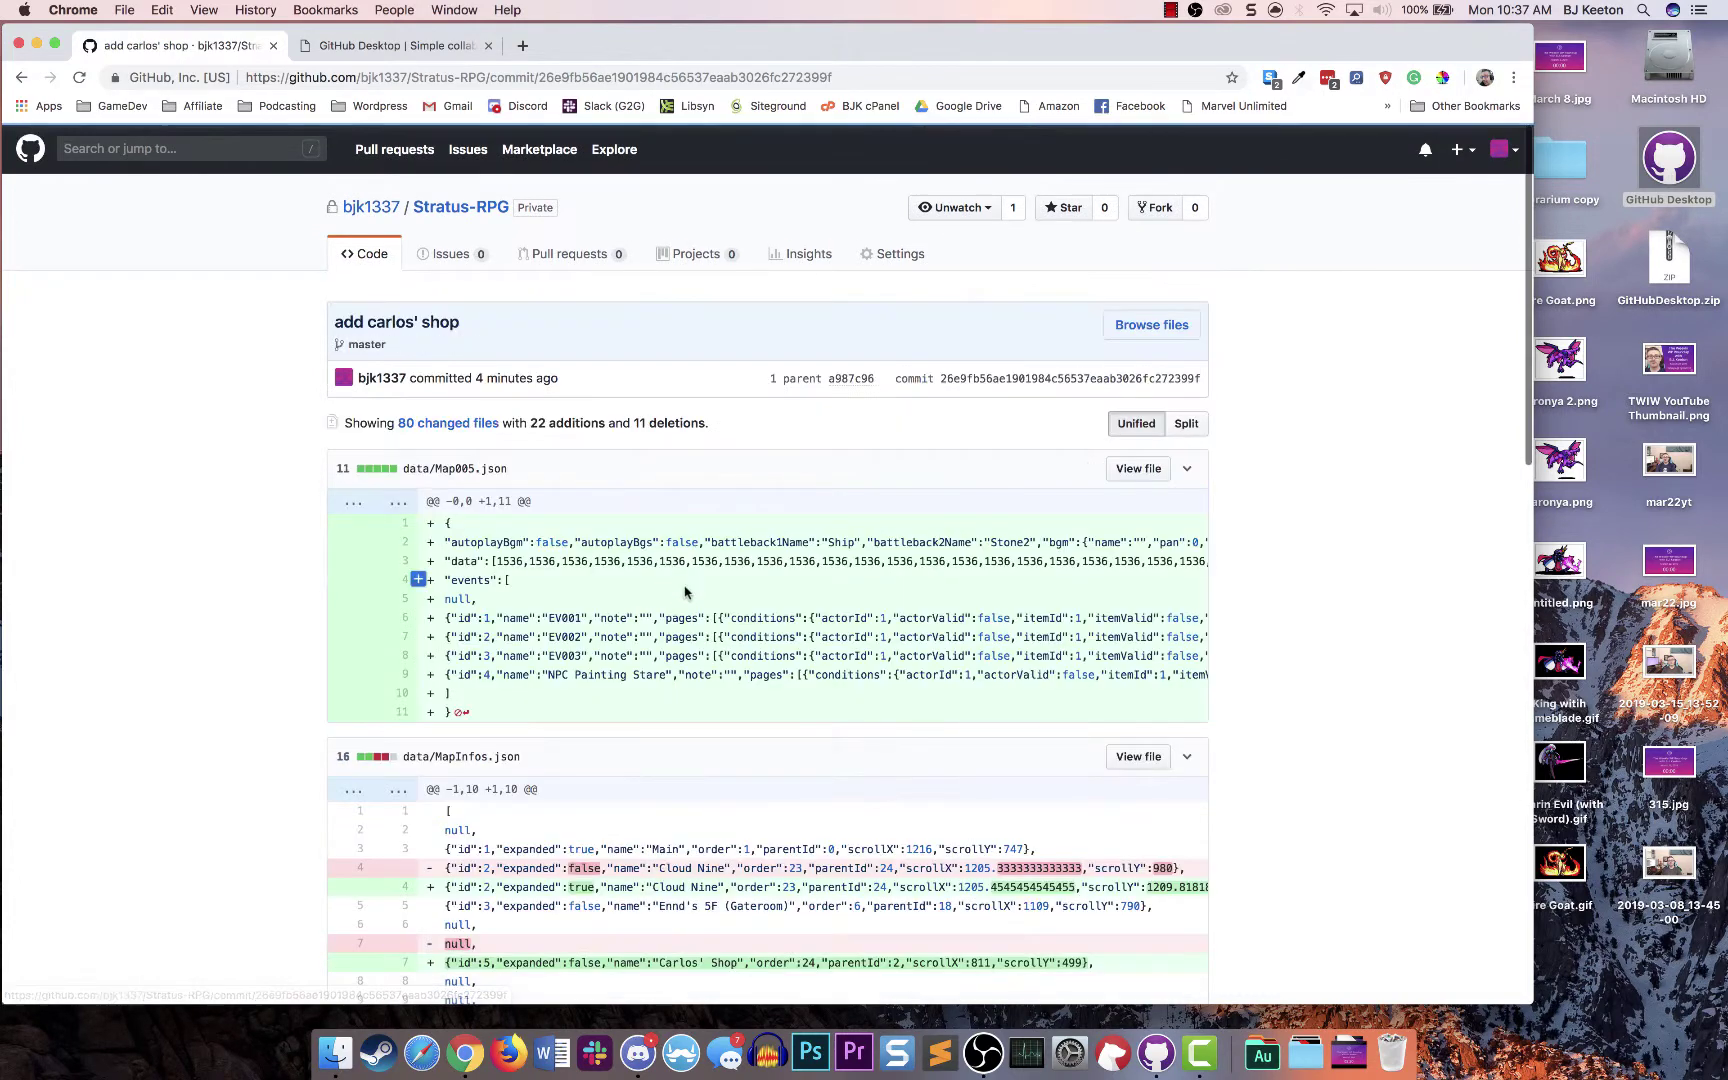
{"action": "scroll", "coordinate": [752, 513], "scroll_direction": "down", "scroll_amount": 2}
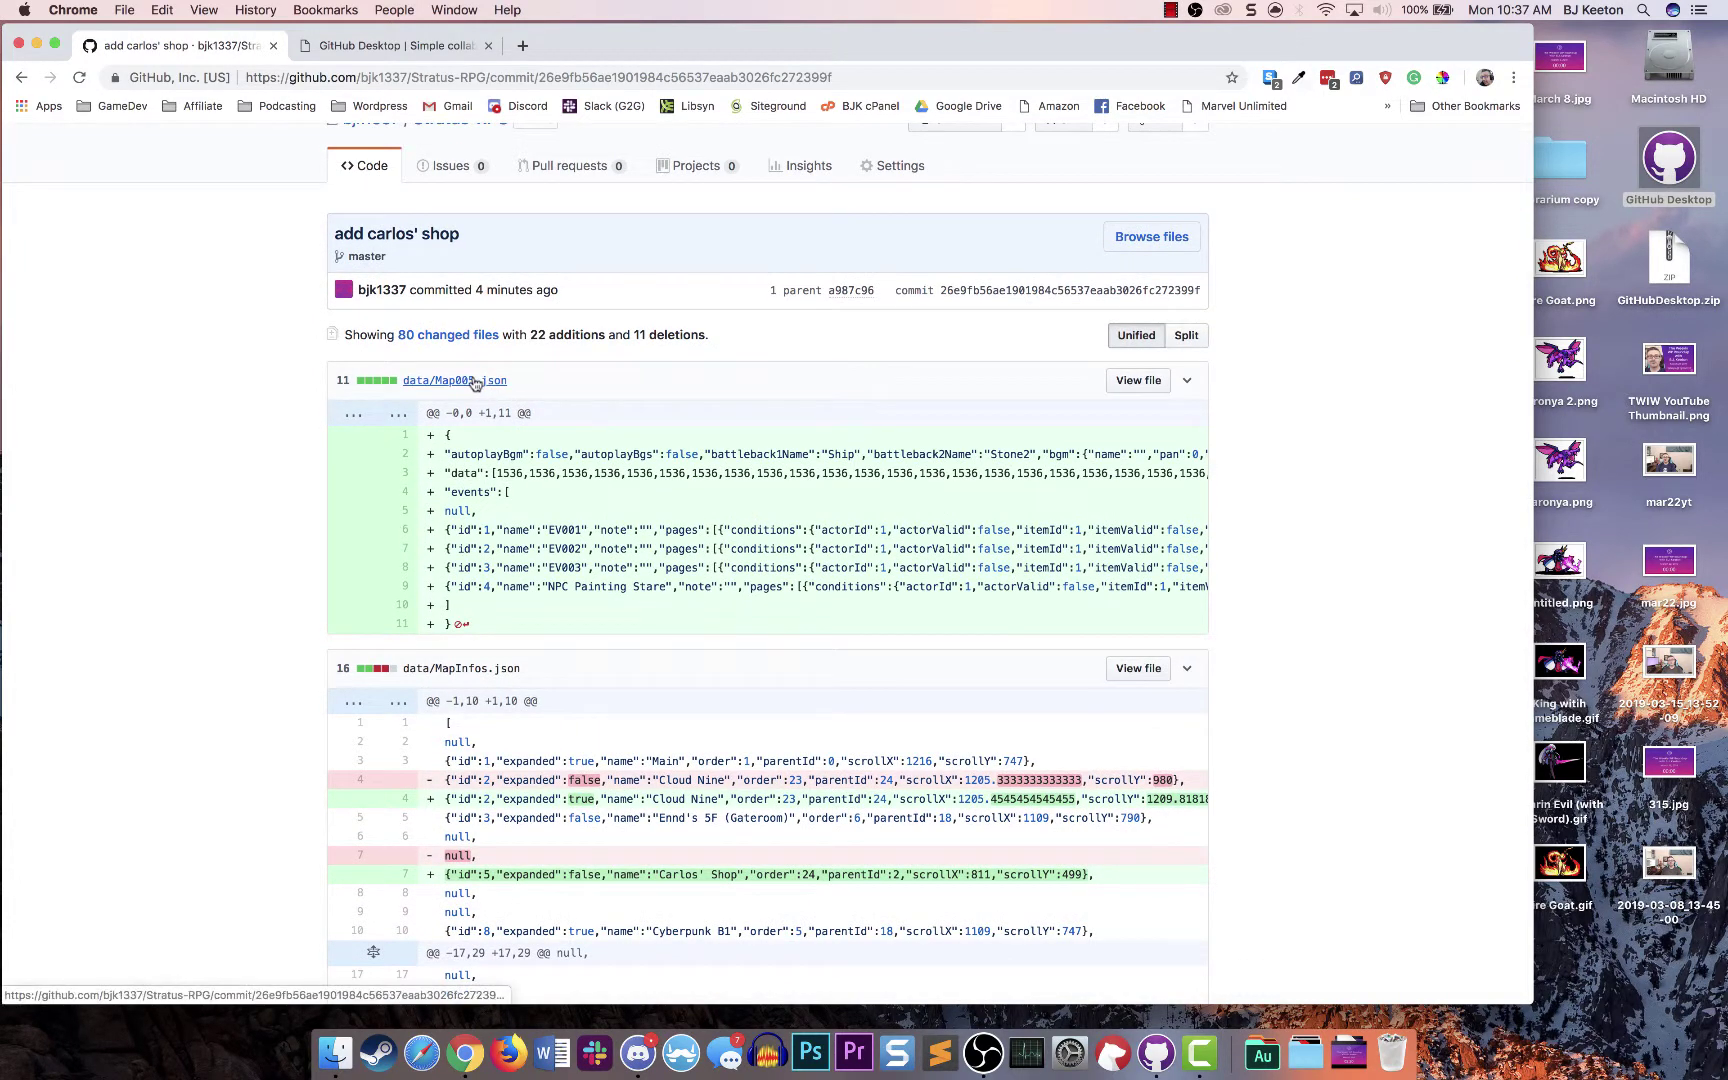
{"action": "scroll", "coordinate": [166, 560], "scroll_direction": "down", "scroll_amount": 4}
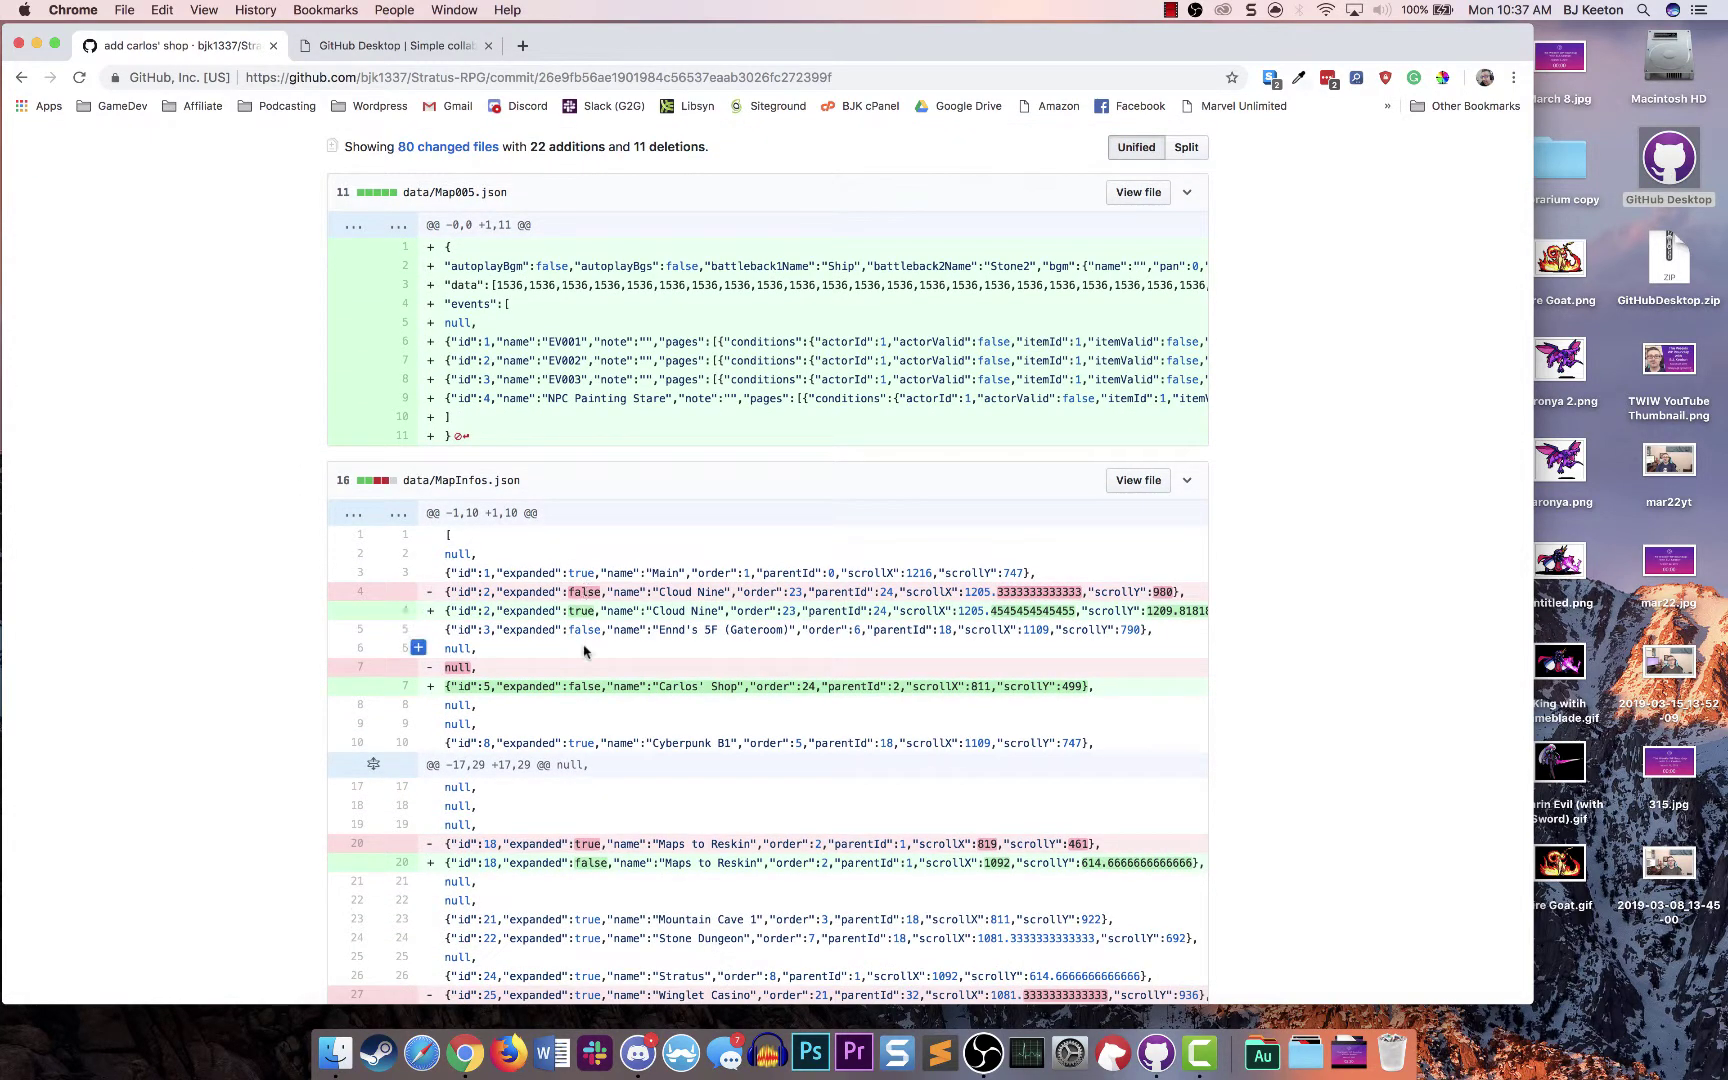
{"action": "scroll", "coordinate": [577, 685], "scroll_direction": "down", "scroll_amount": 20}
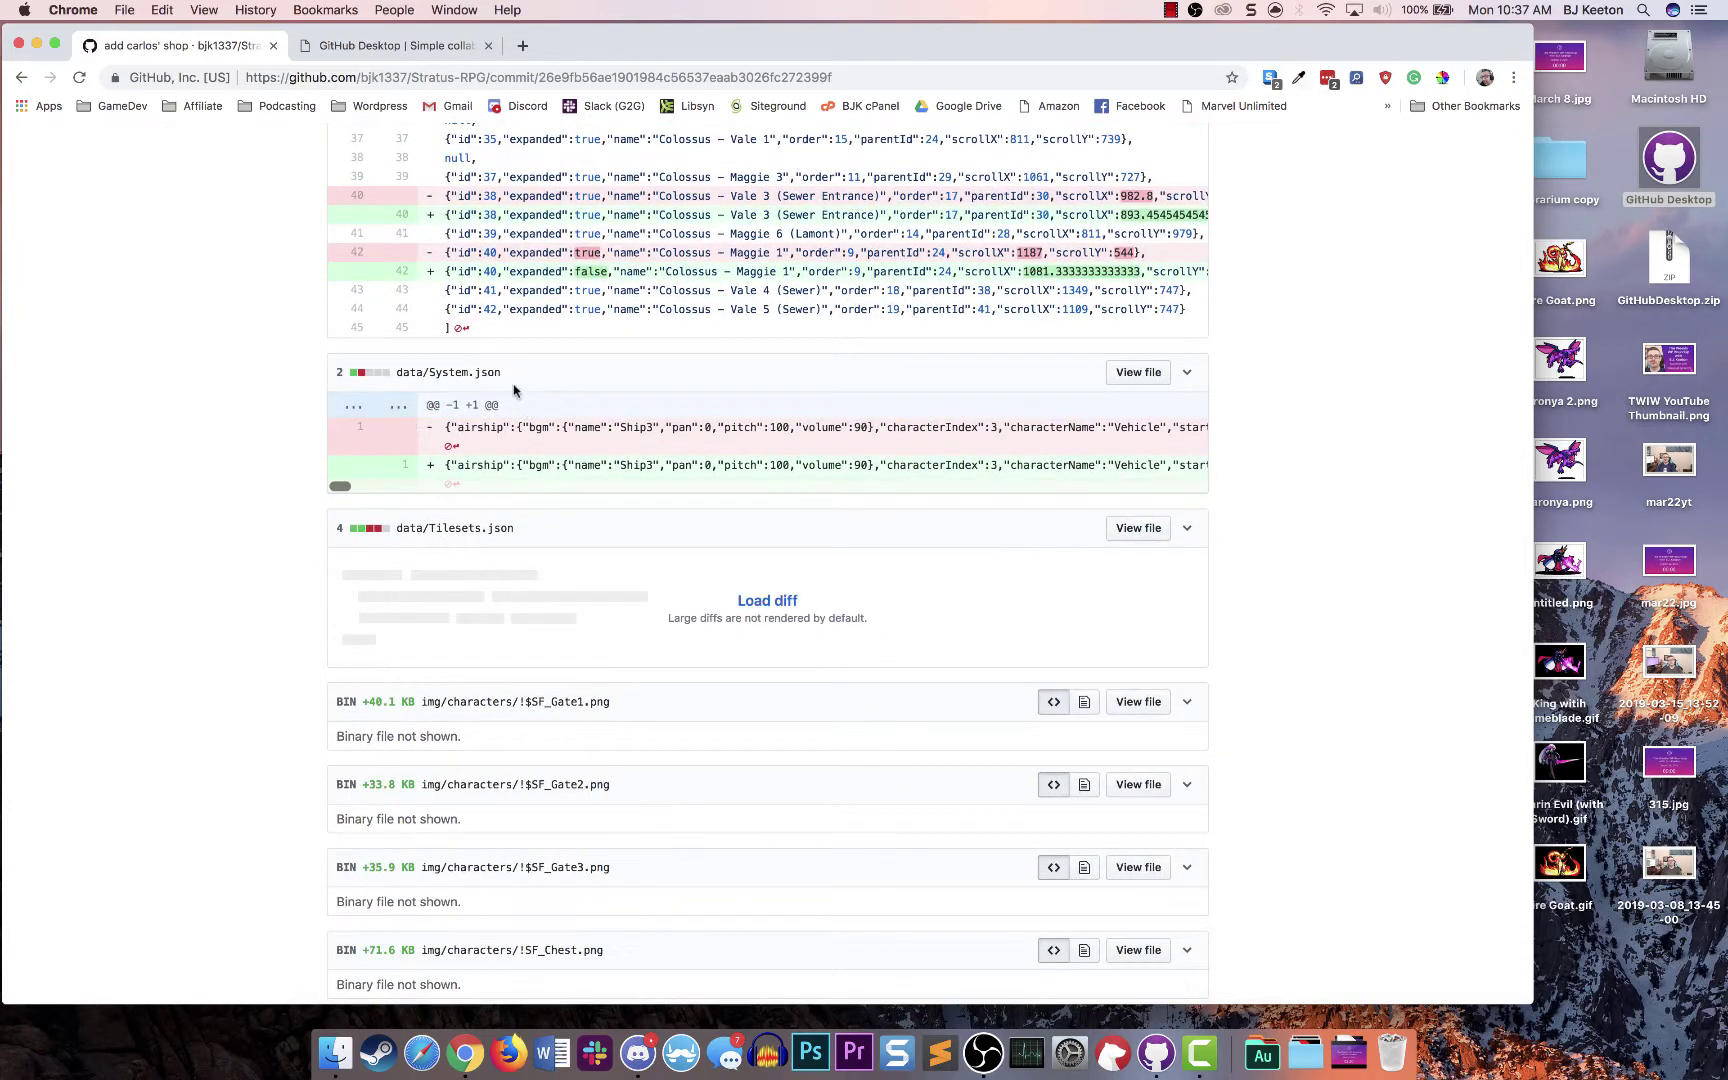
{"action": "scroll", "coordinate": [285, 560], "scroll_direction": "down", "scroll_amount": 4}
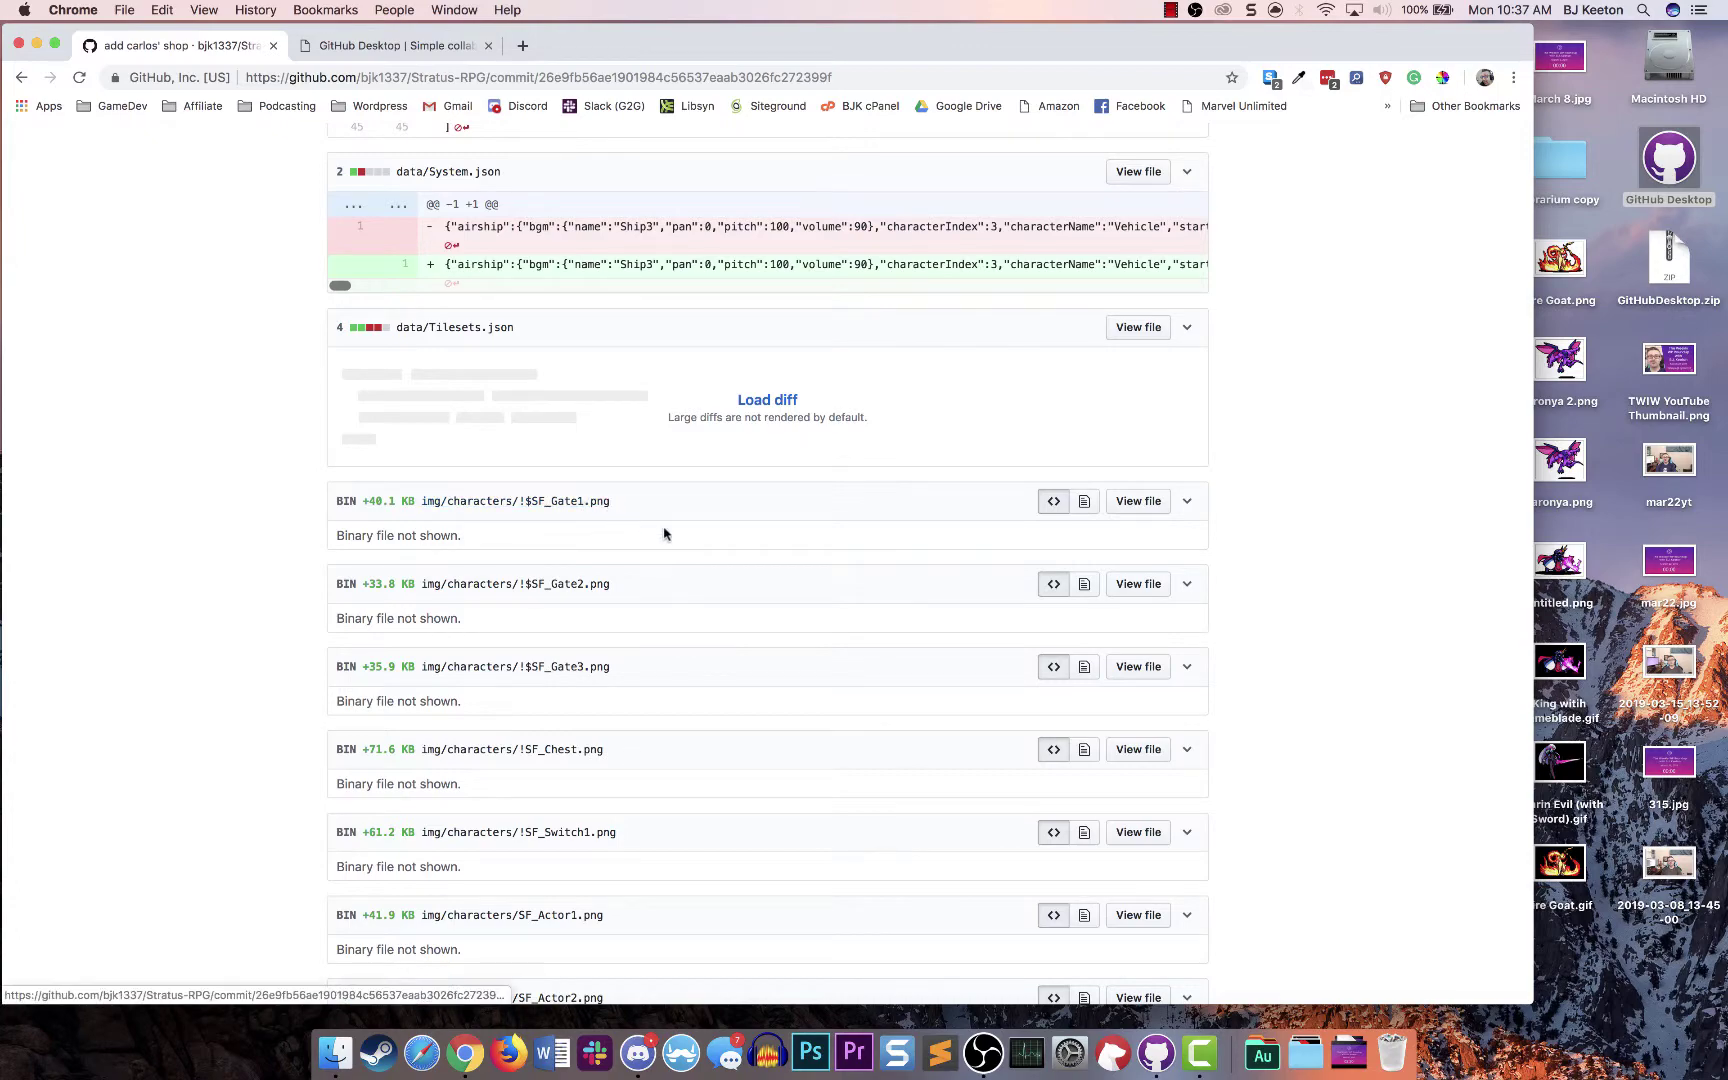
{"action": "scroll", "coordinate": [620, 597], "scroll_direction": "down", "scroll_amount": 15}
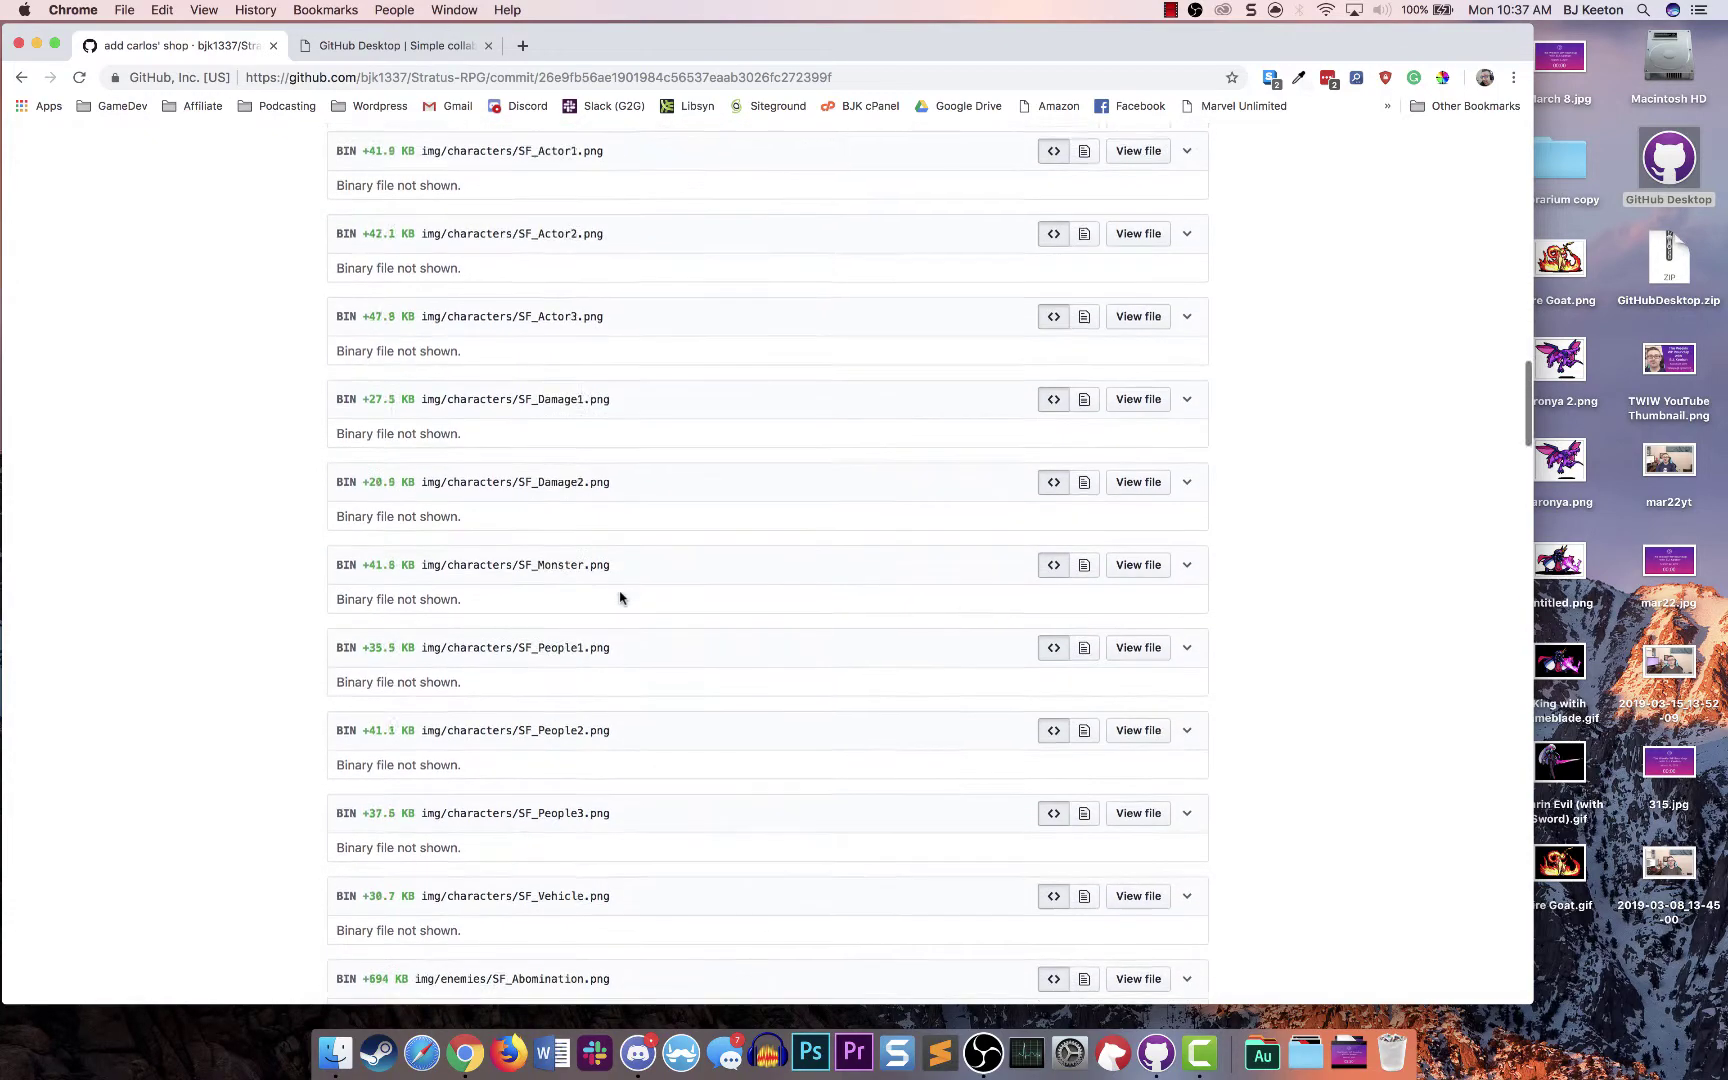
{"action": "scroll", "coordinate": [620, 597], "scroll_direction": "down", "scroll_amount": 15}
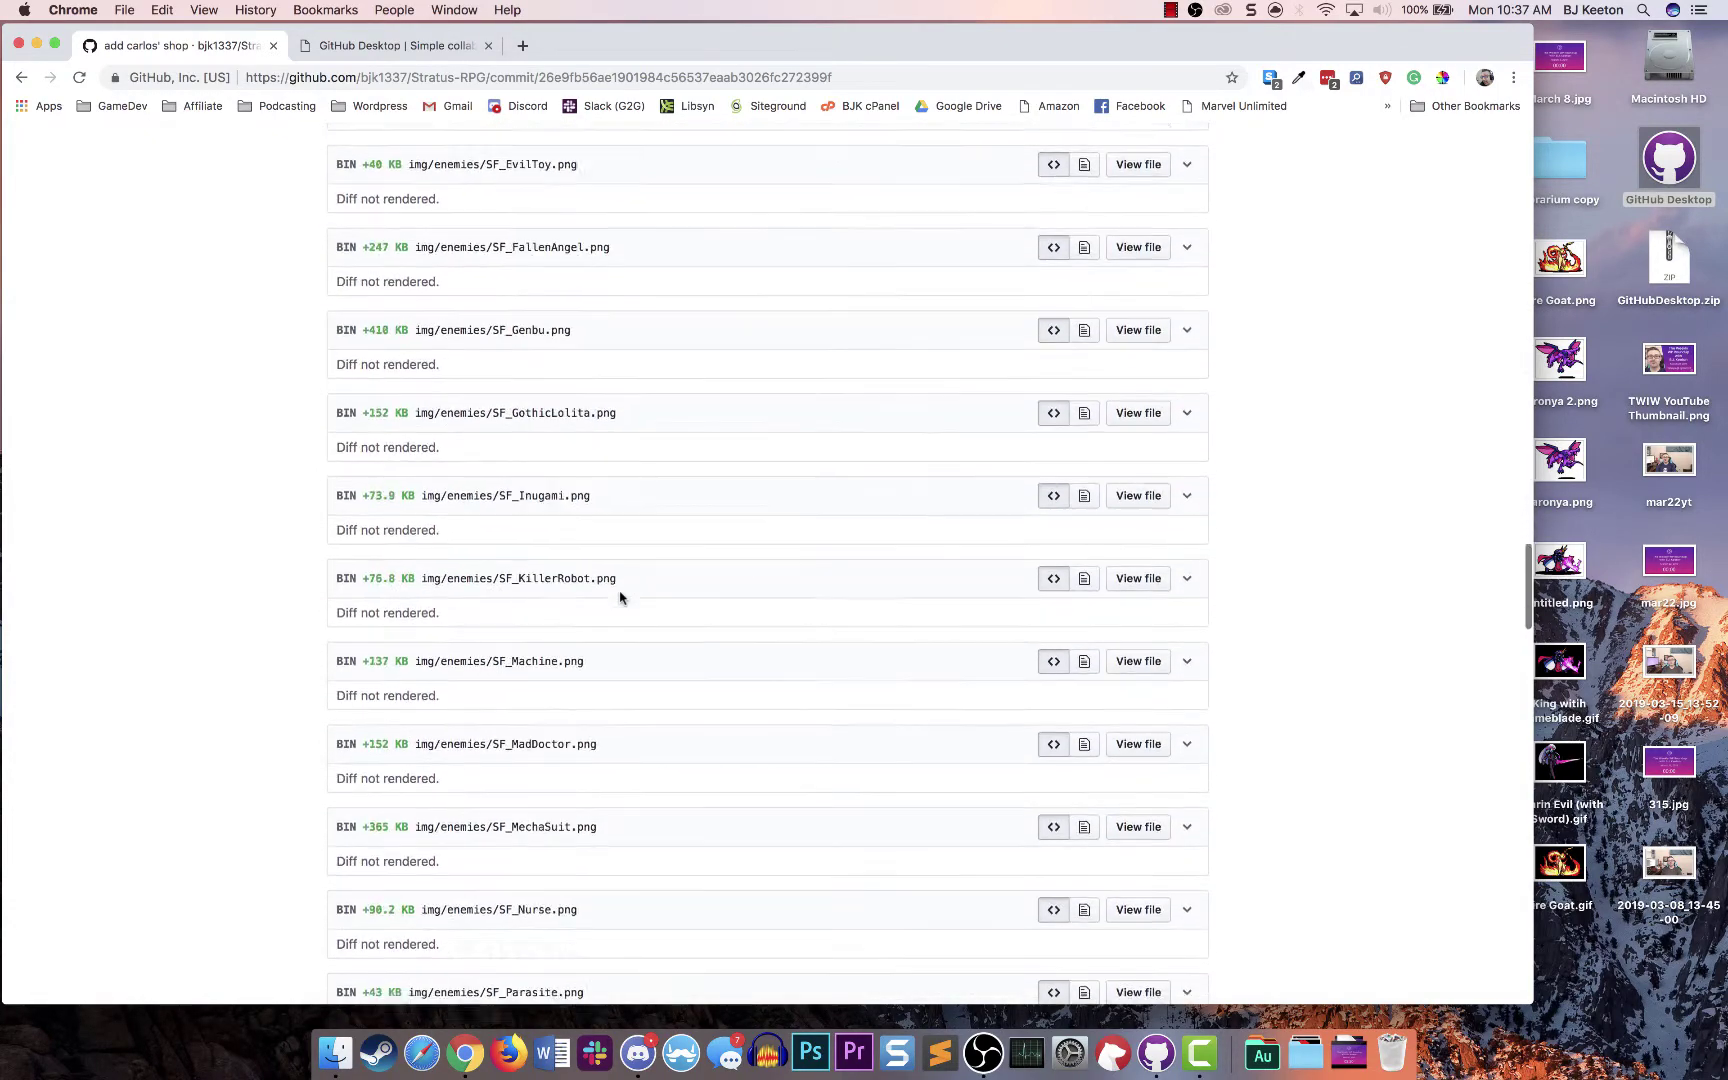
{"action": "scroll", "coordinate": [620, 597], "scroll_direction": "up", "scroll_amount": 20}
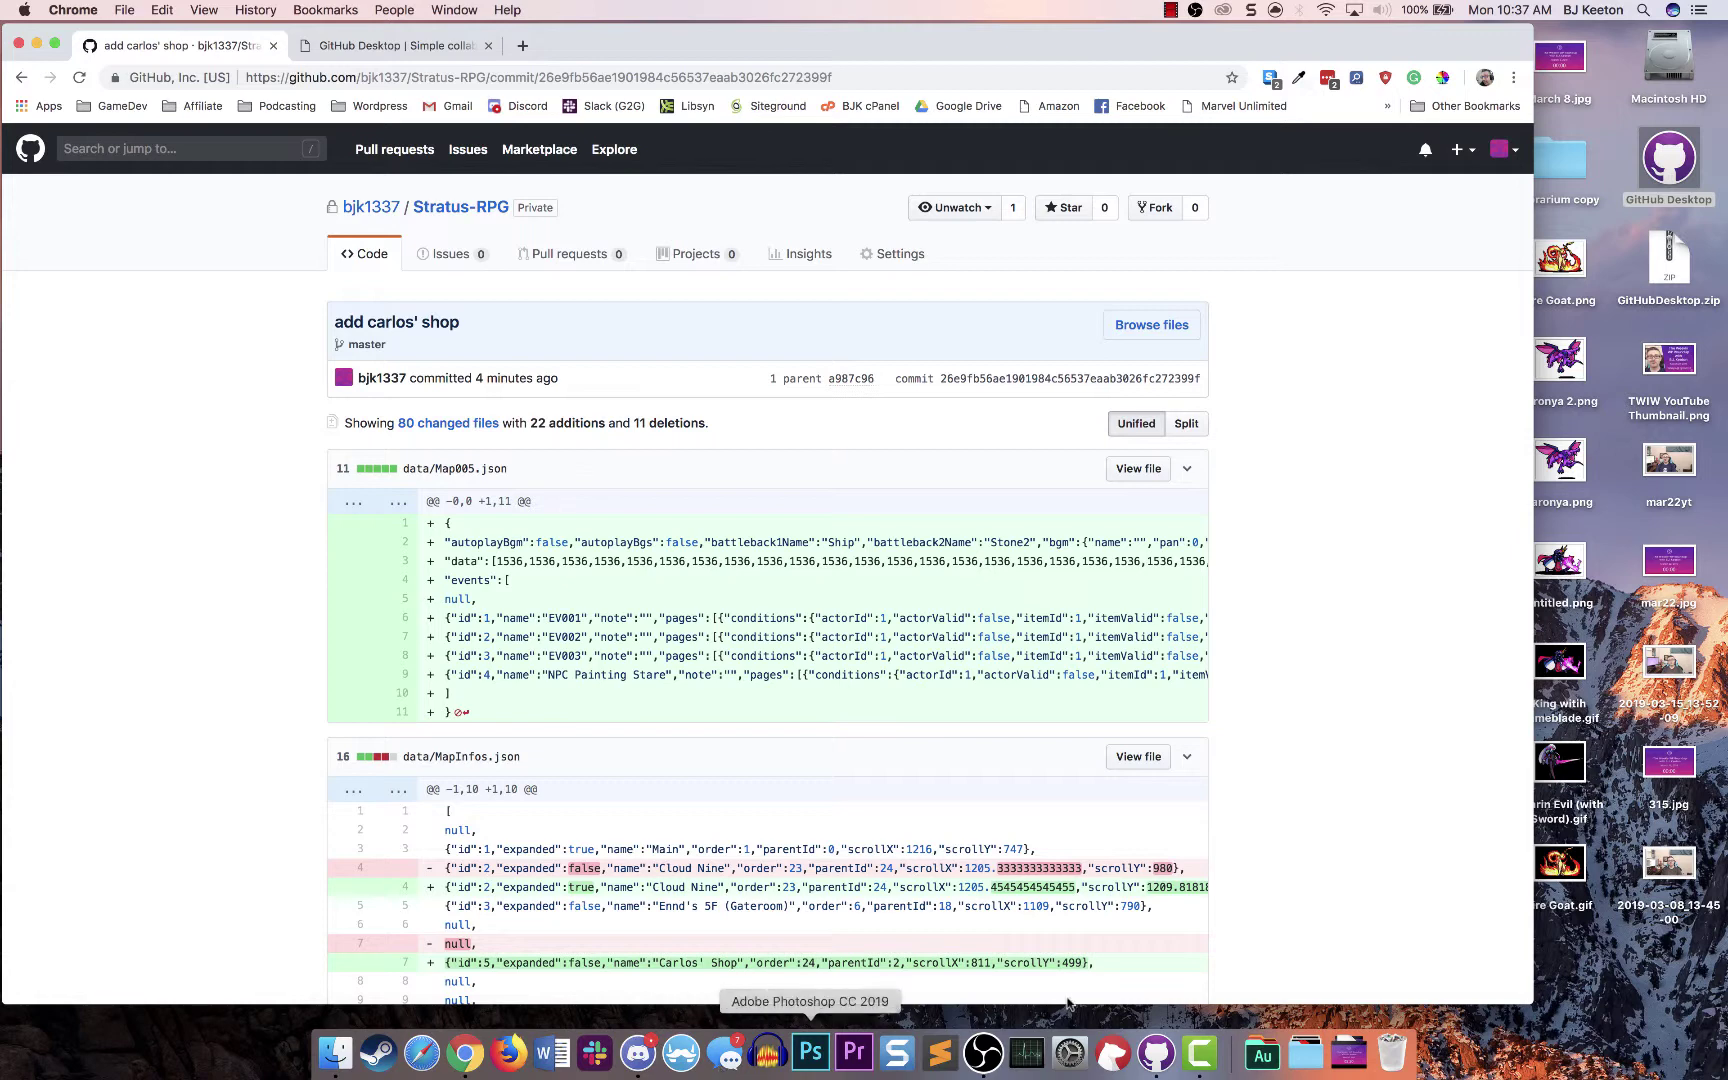
Switch to GitHub Desktop and try to open the game project from the Stratus-RPG folder inside Documents/GameDev
{"action": "left_click", "coordinate": [1156, 1052]}
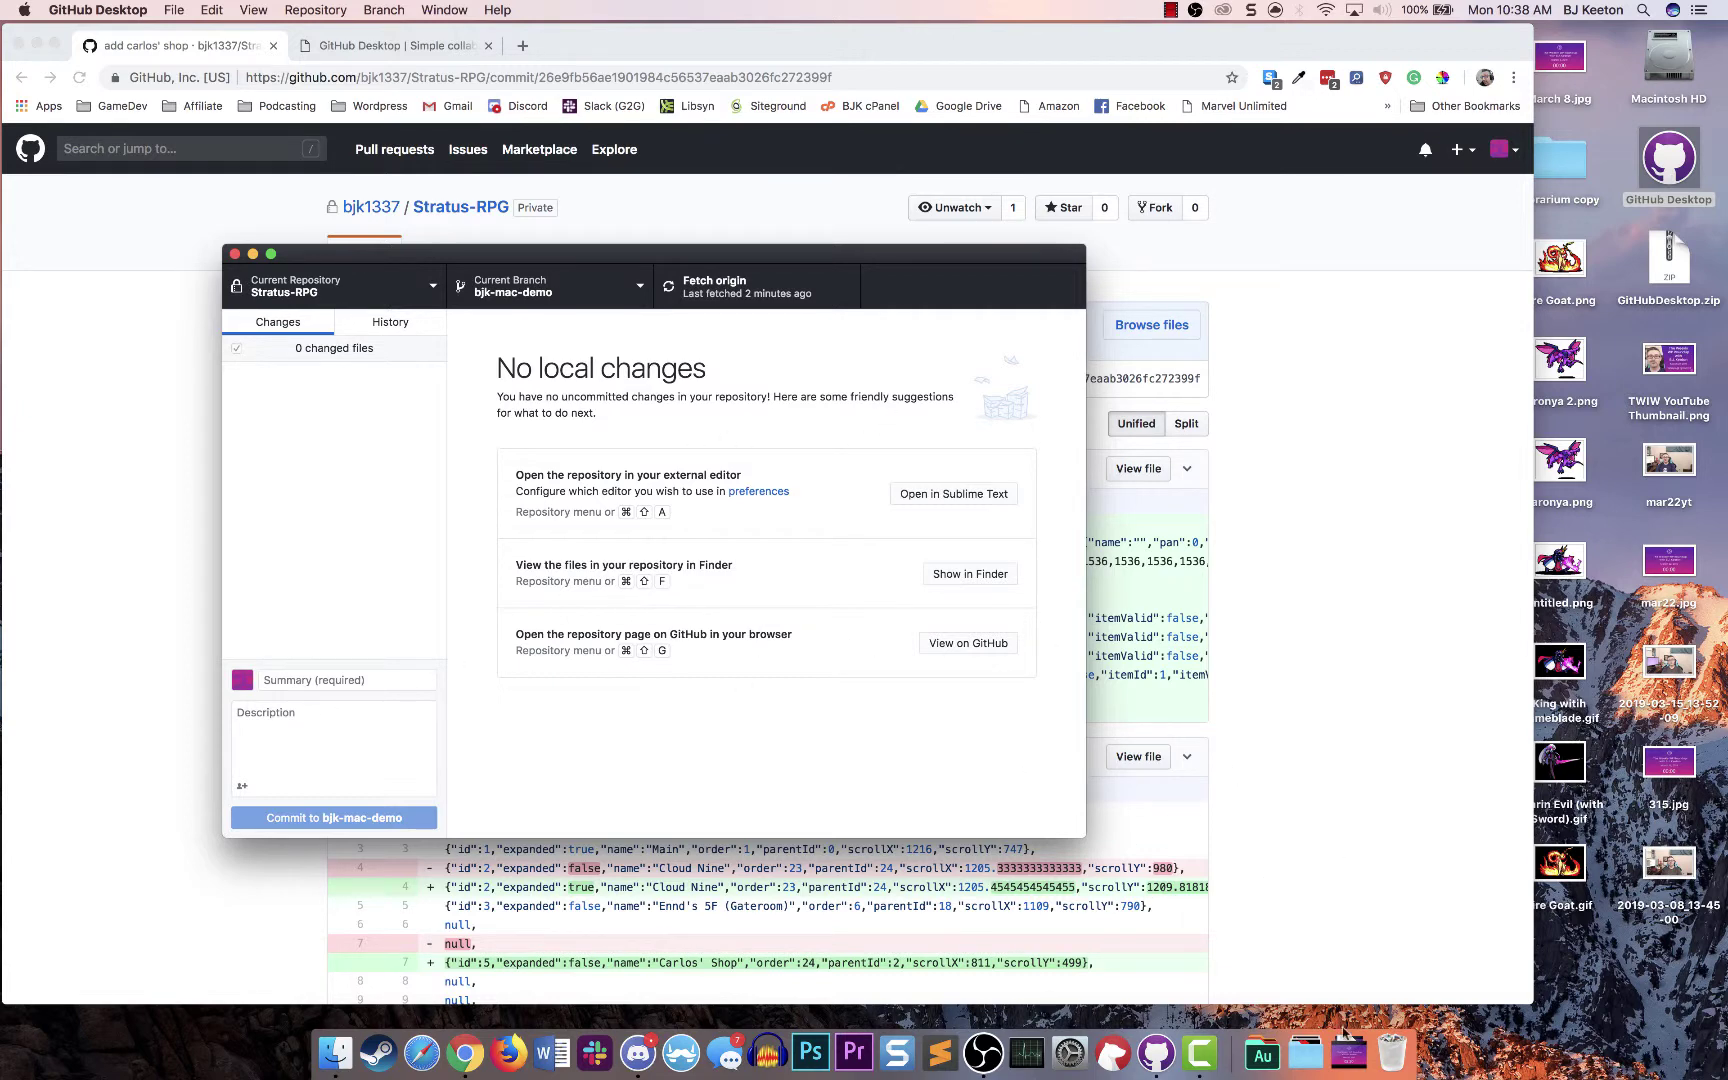
{"action": "left_click", "coordinate": [1305, 1053]}
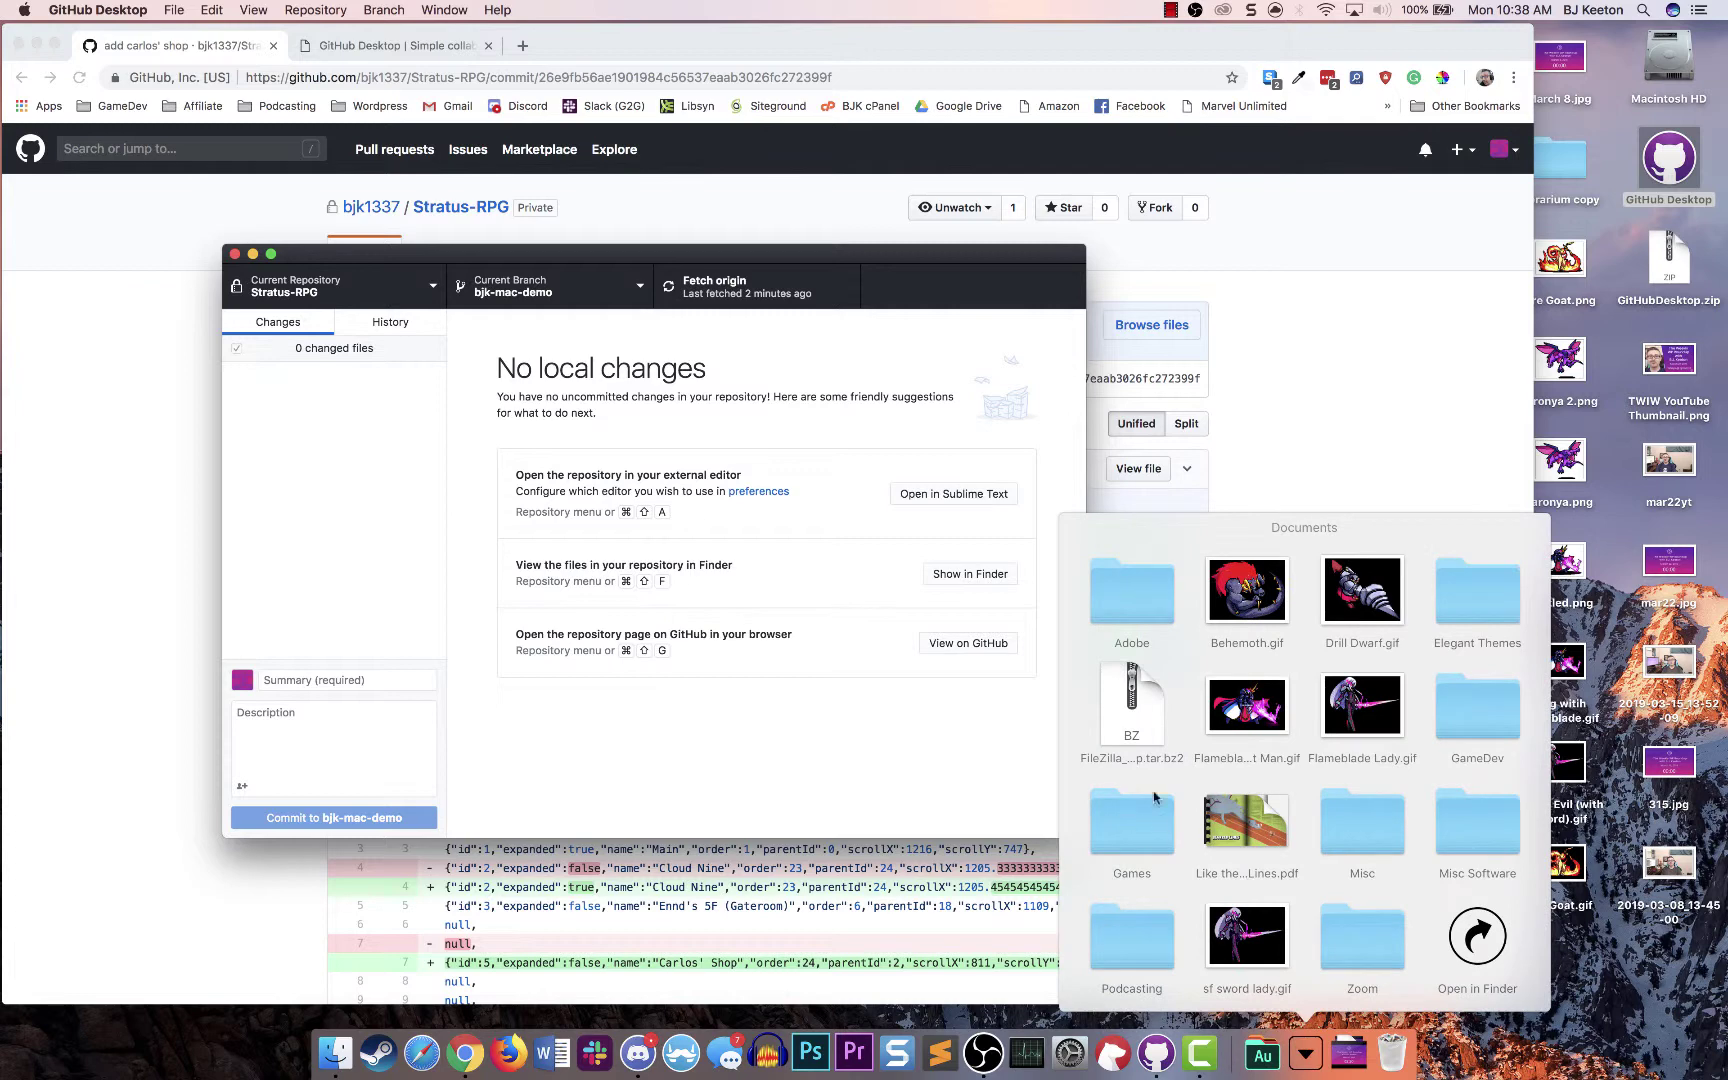
{"action": "left_click", "coordinate": [1468, 690]}
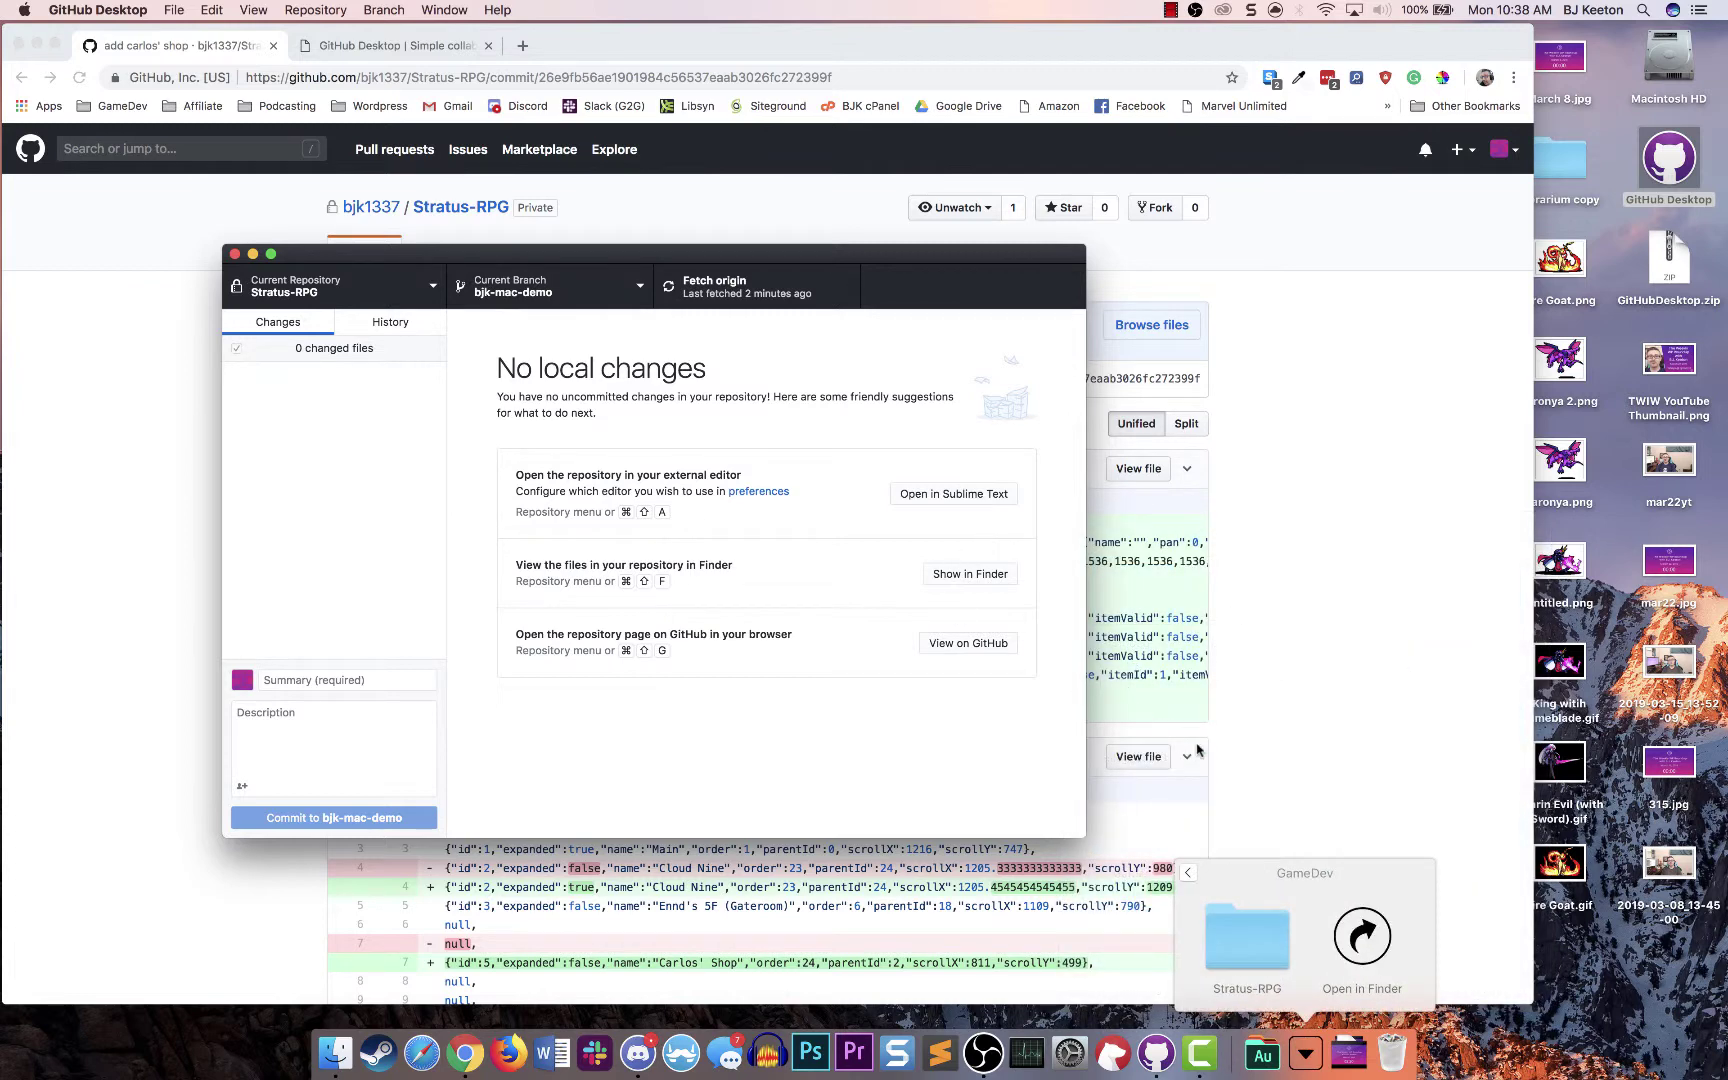
{"action": "left_click", "coordinate": [1225, 925]}
{"action": "left_click", "coordinate": [1093, 806]}
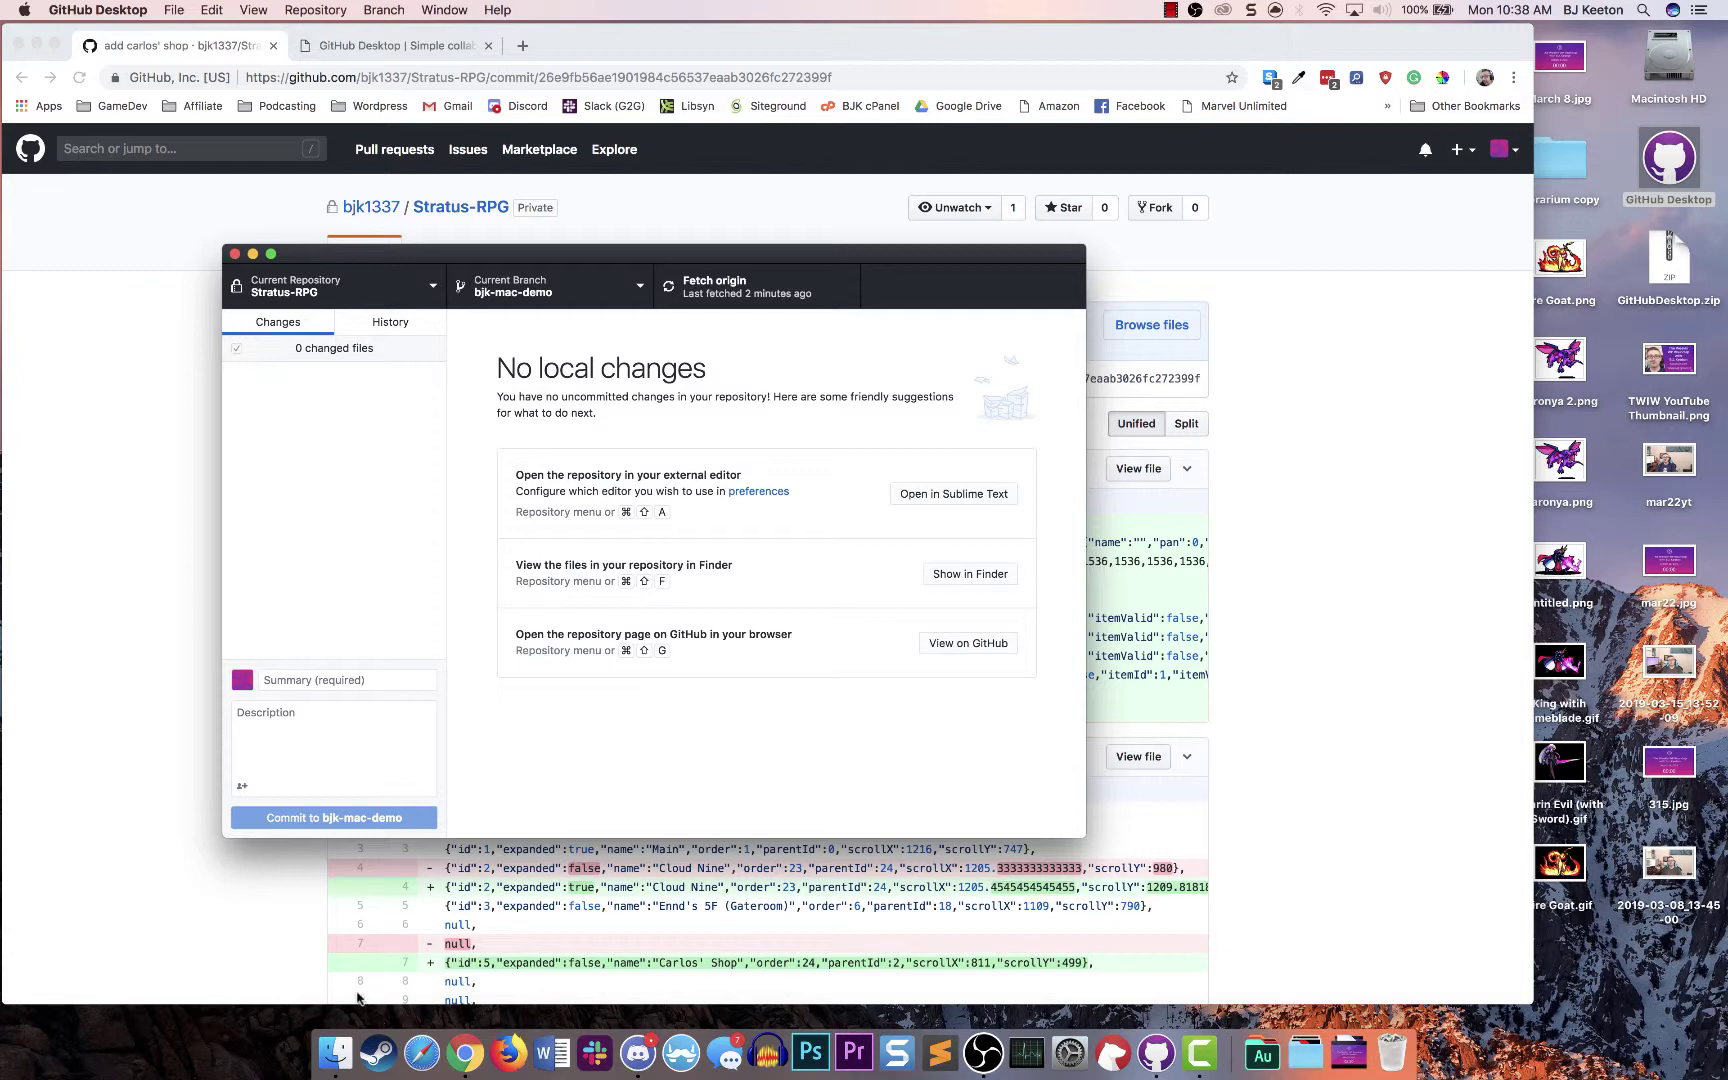
Start Steam, dismiss its news window, and retry opening the game project from Documents/GameDev/Stratus-RPG
{"action": "left_click", "coordinate": [378, 1050]}
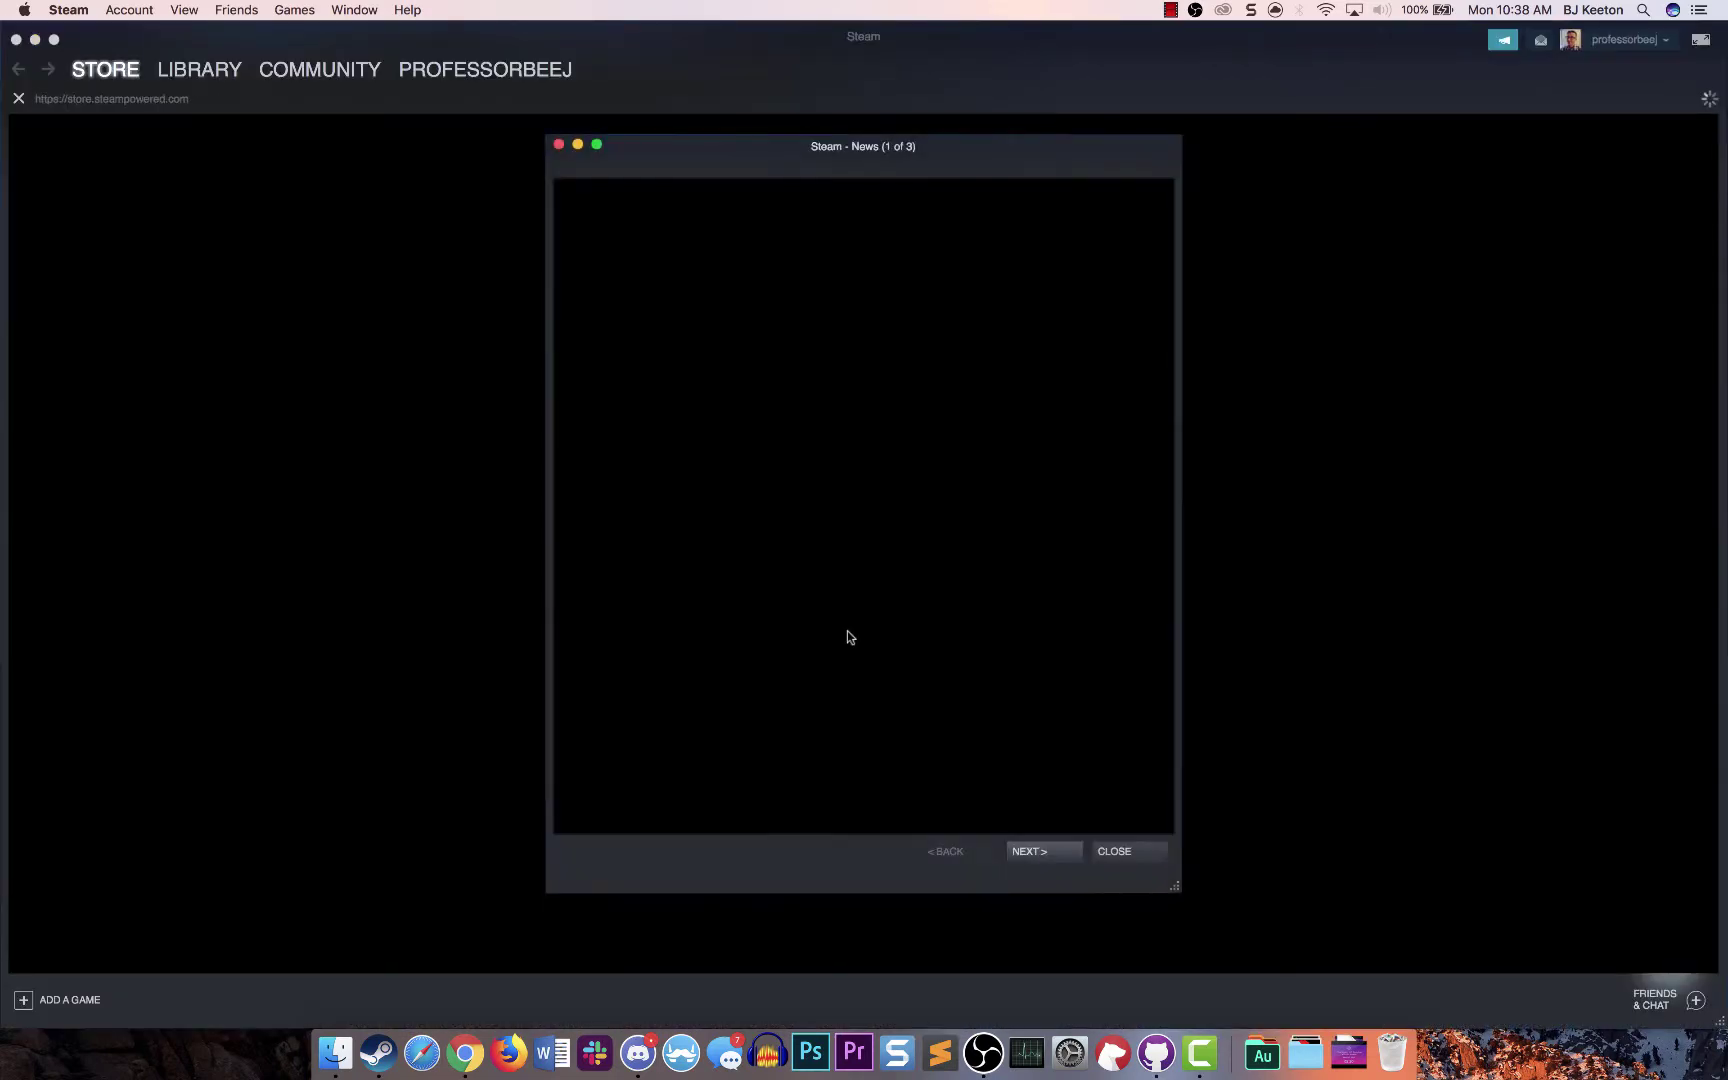
{"action": "left_click", "coordinate": [1115, 851]}
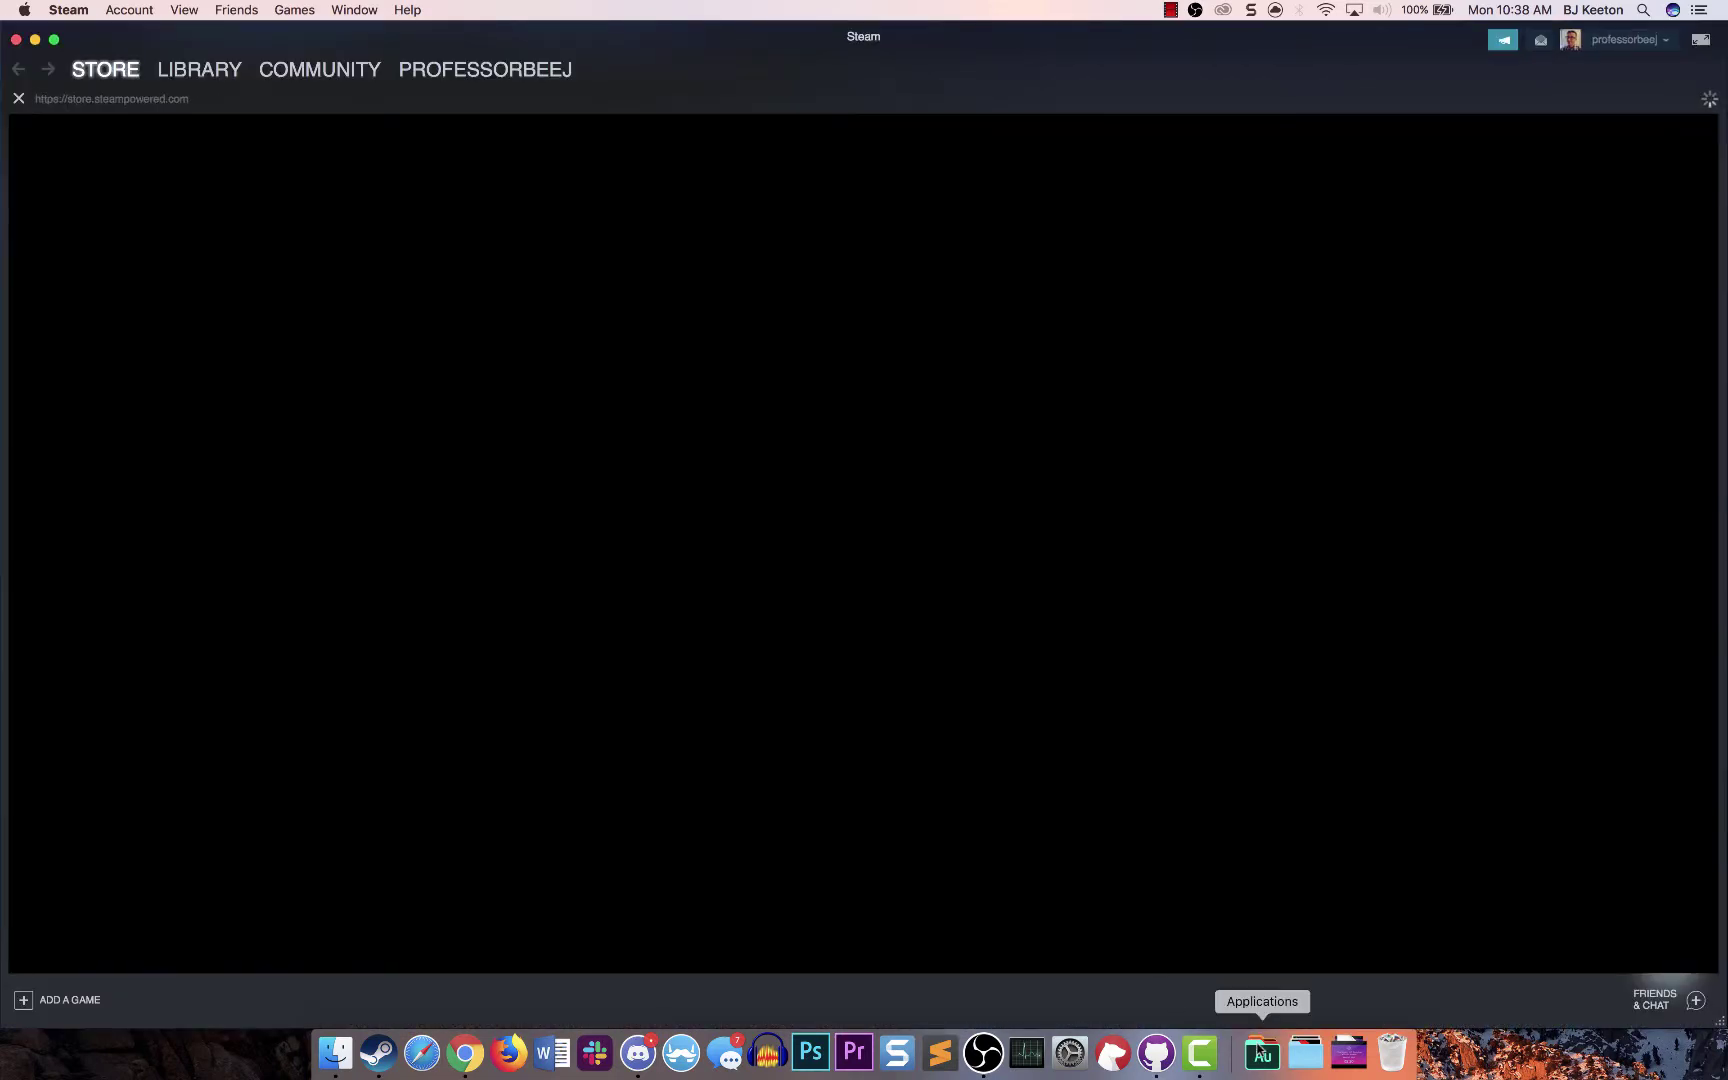
{"action": "left_click", "coordinate": [1305, 1053]}
{"action": "left_click", "coordinate": [1474, 726]}
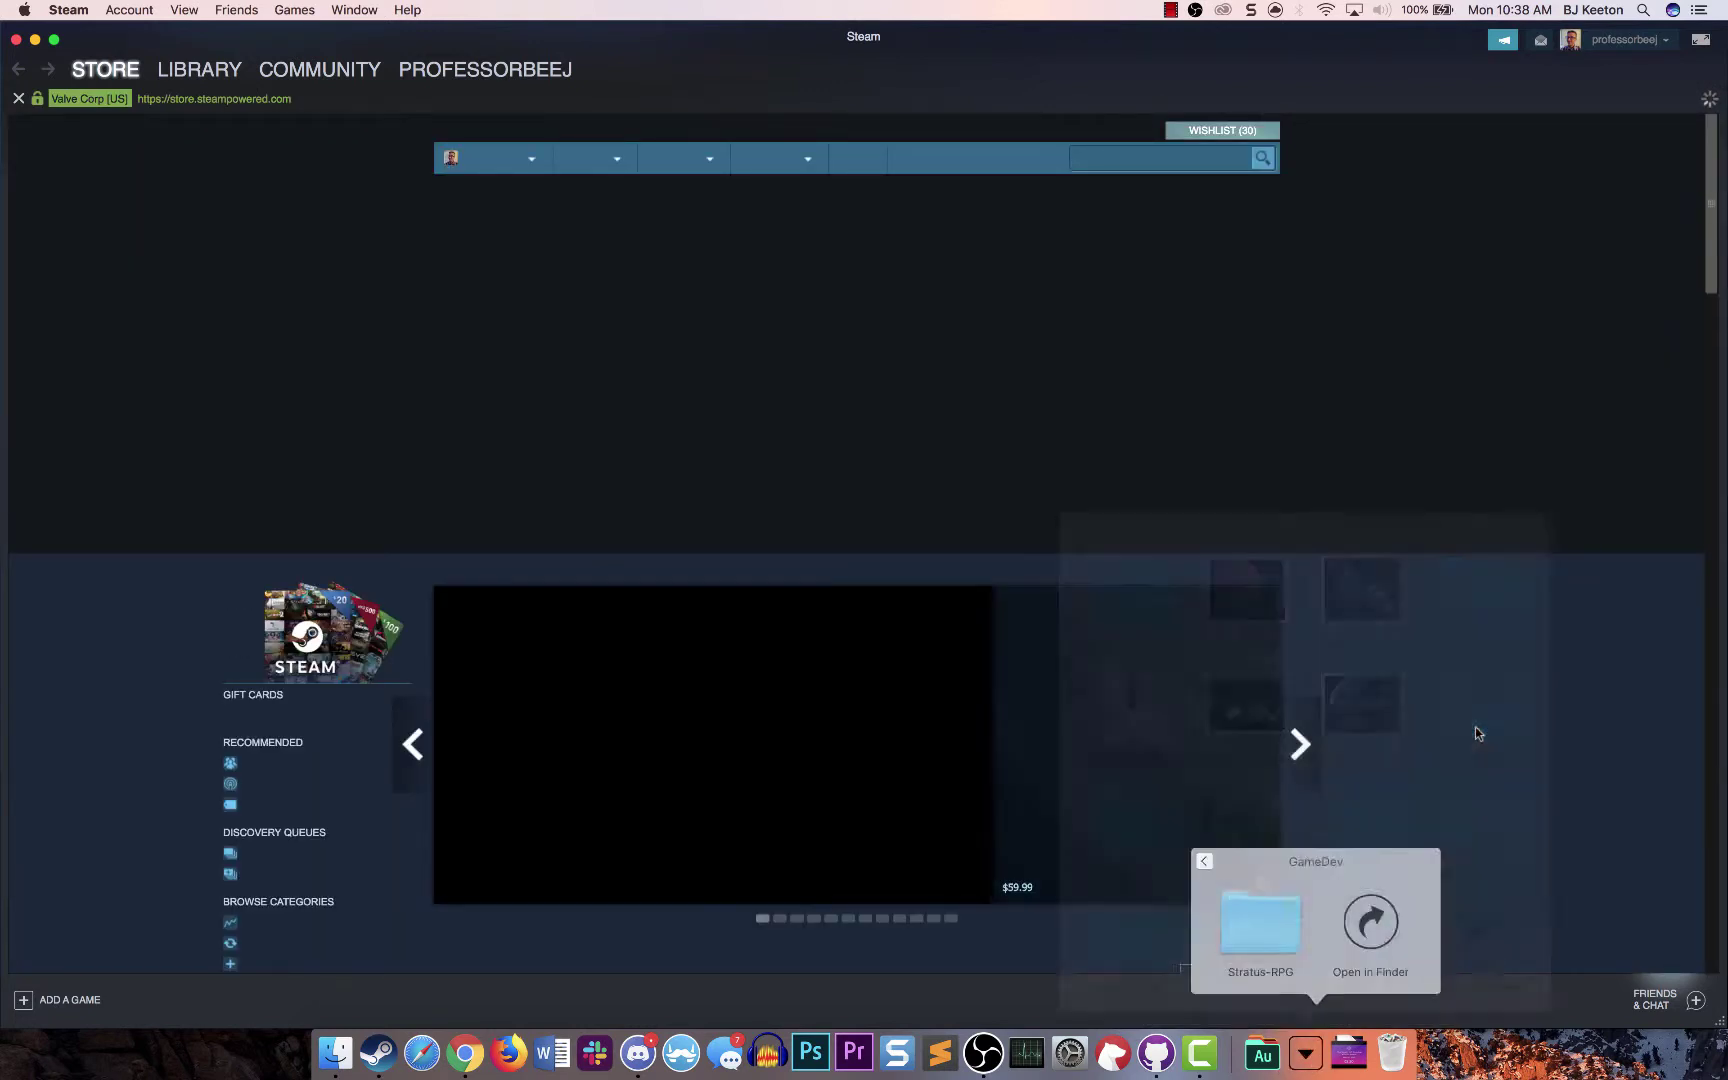
{"action": "left_click", "coordinate": [1250, 930]}
{"action": "left_click", "coordinate": [1074, 820]}
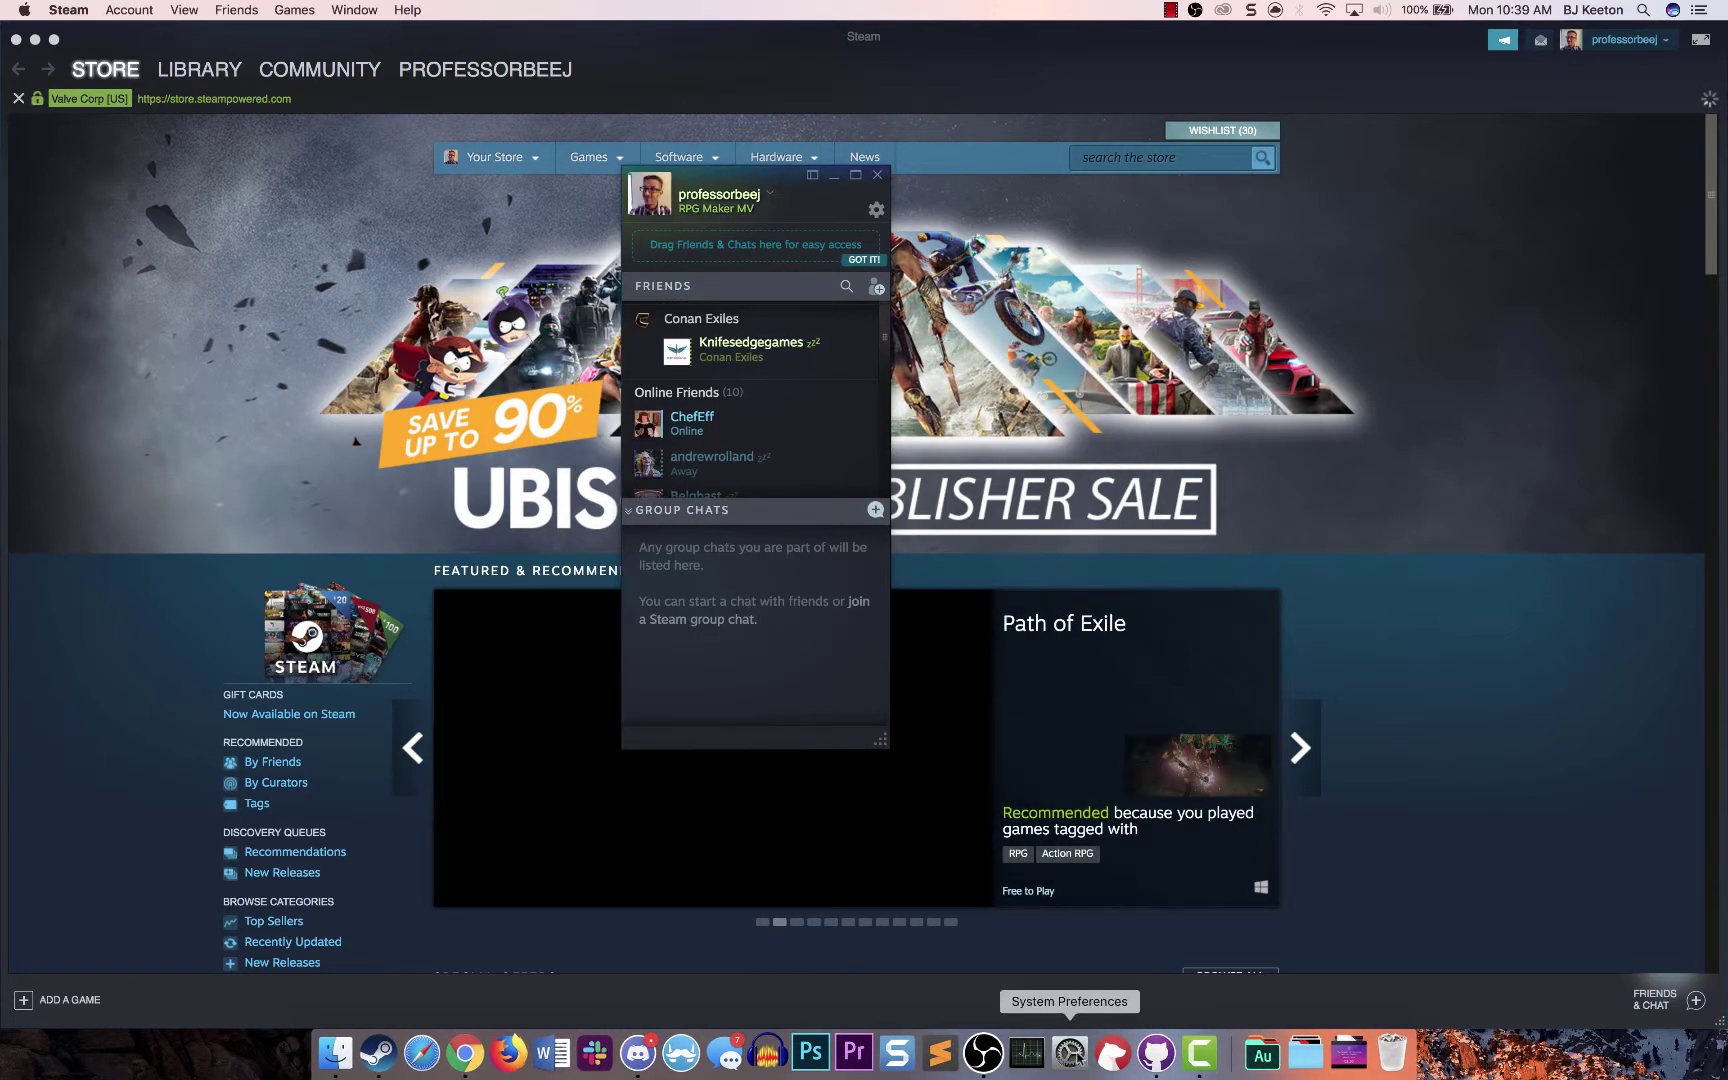
Close the friends window, set RPG Maker MV in the Steam library to play on this machine, and launch it despite the other session
{"action": "left_click", "coordinate": [877, 177]}
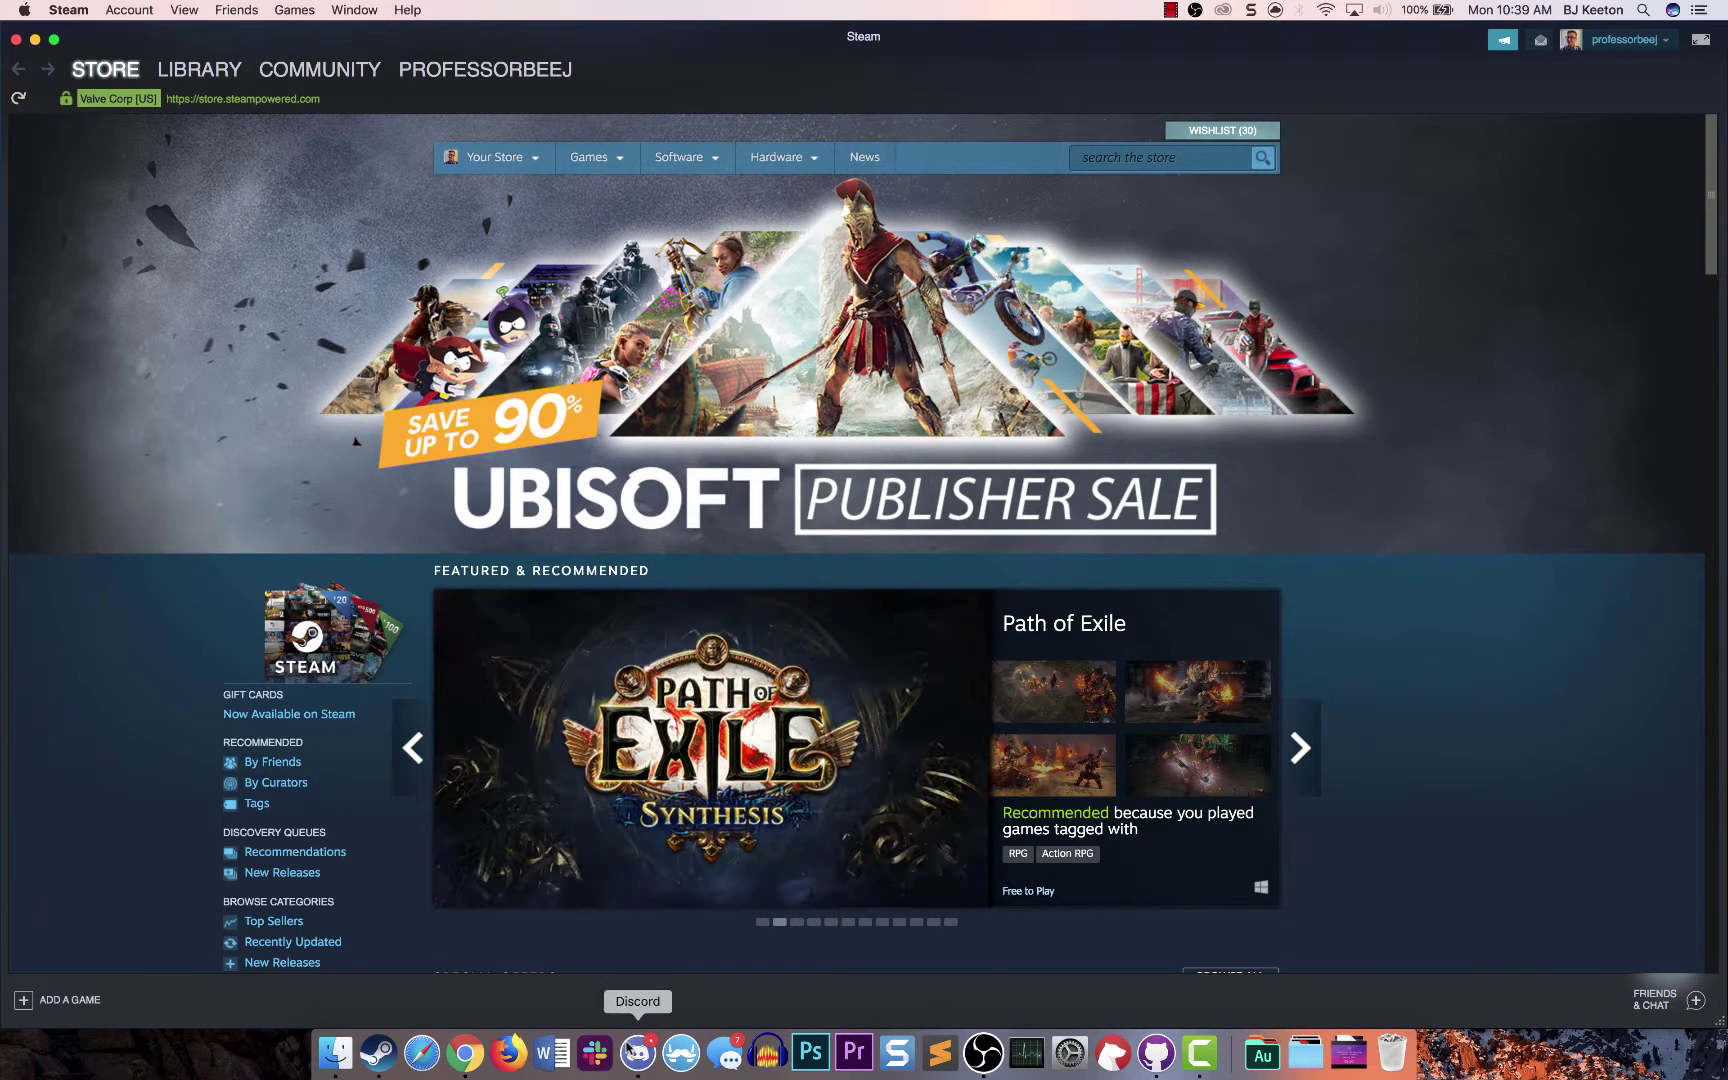
{"action": "left_click", "coordinate": [201, 72]}
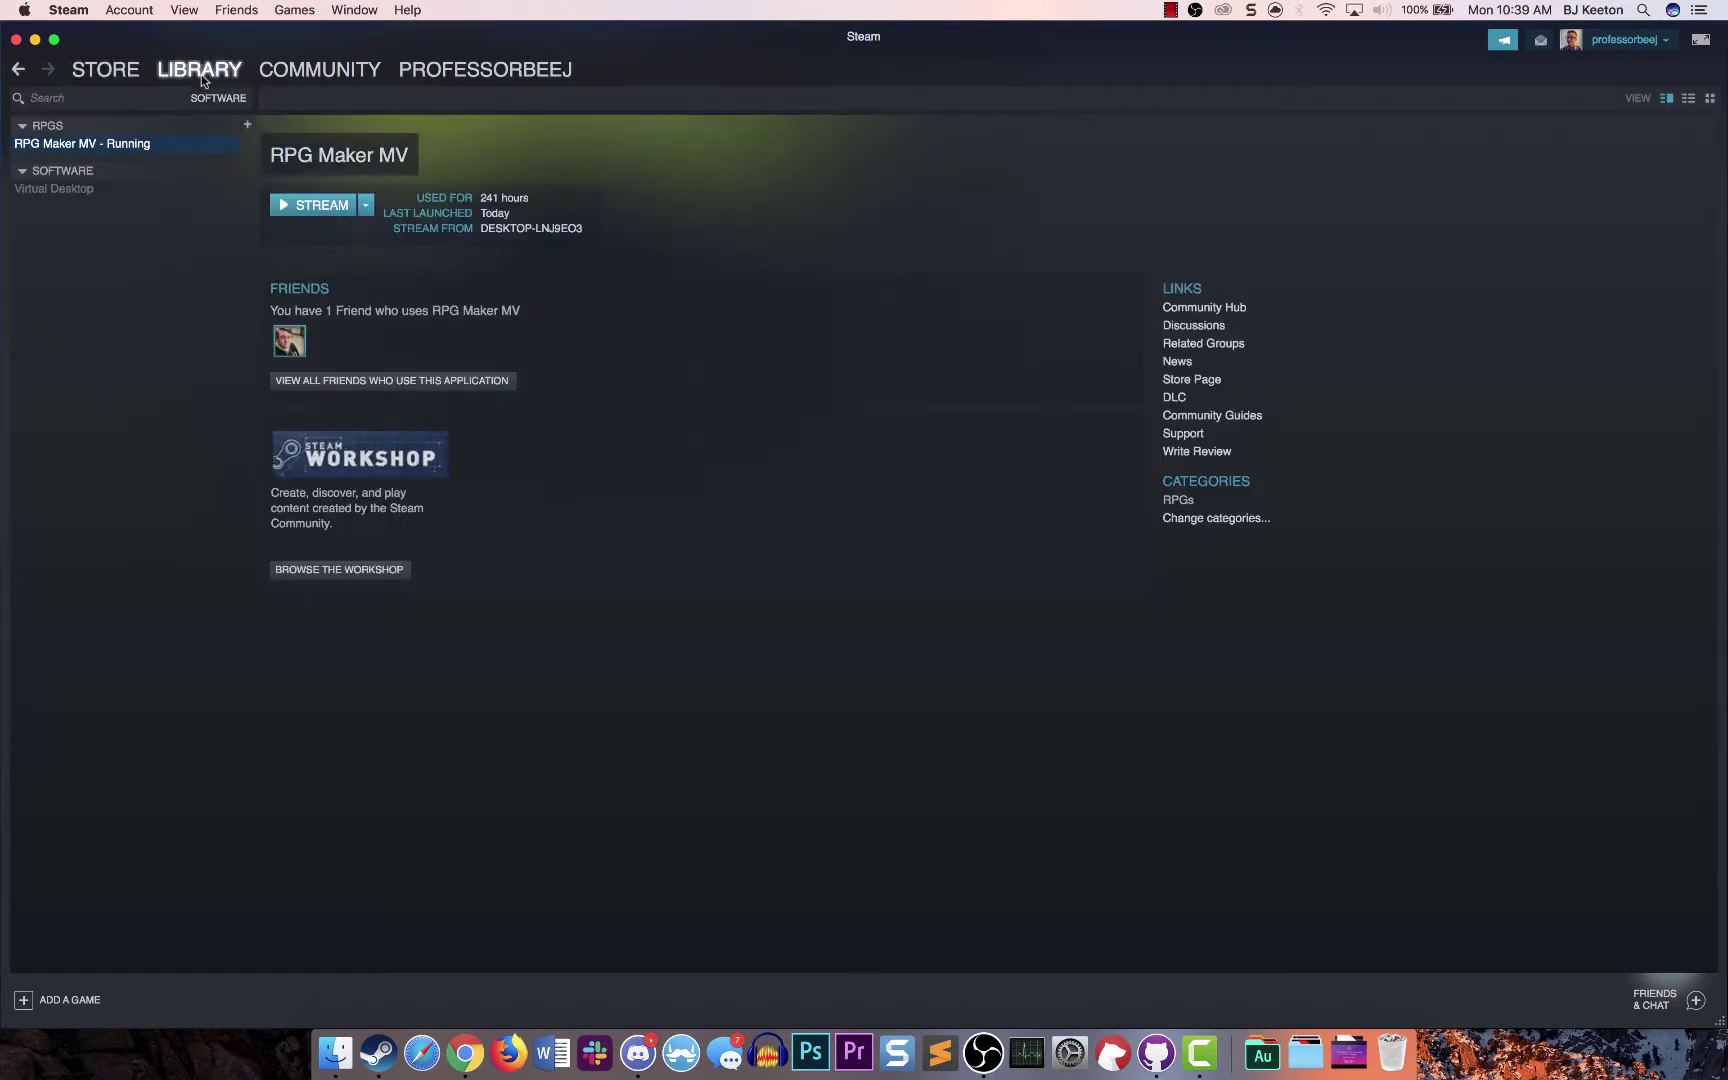
{"action": "left_click", "coordinate": [367, 207]}
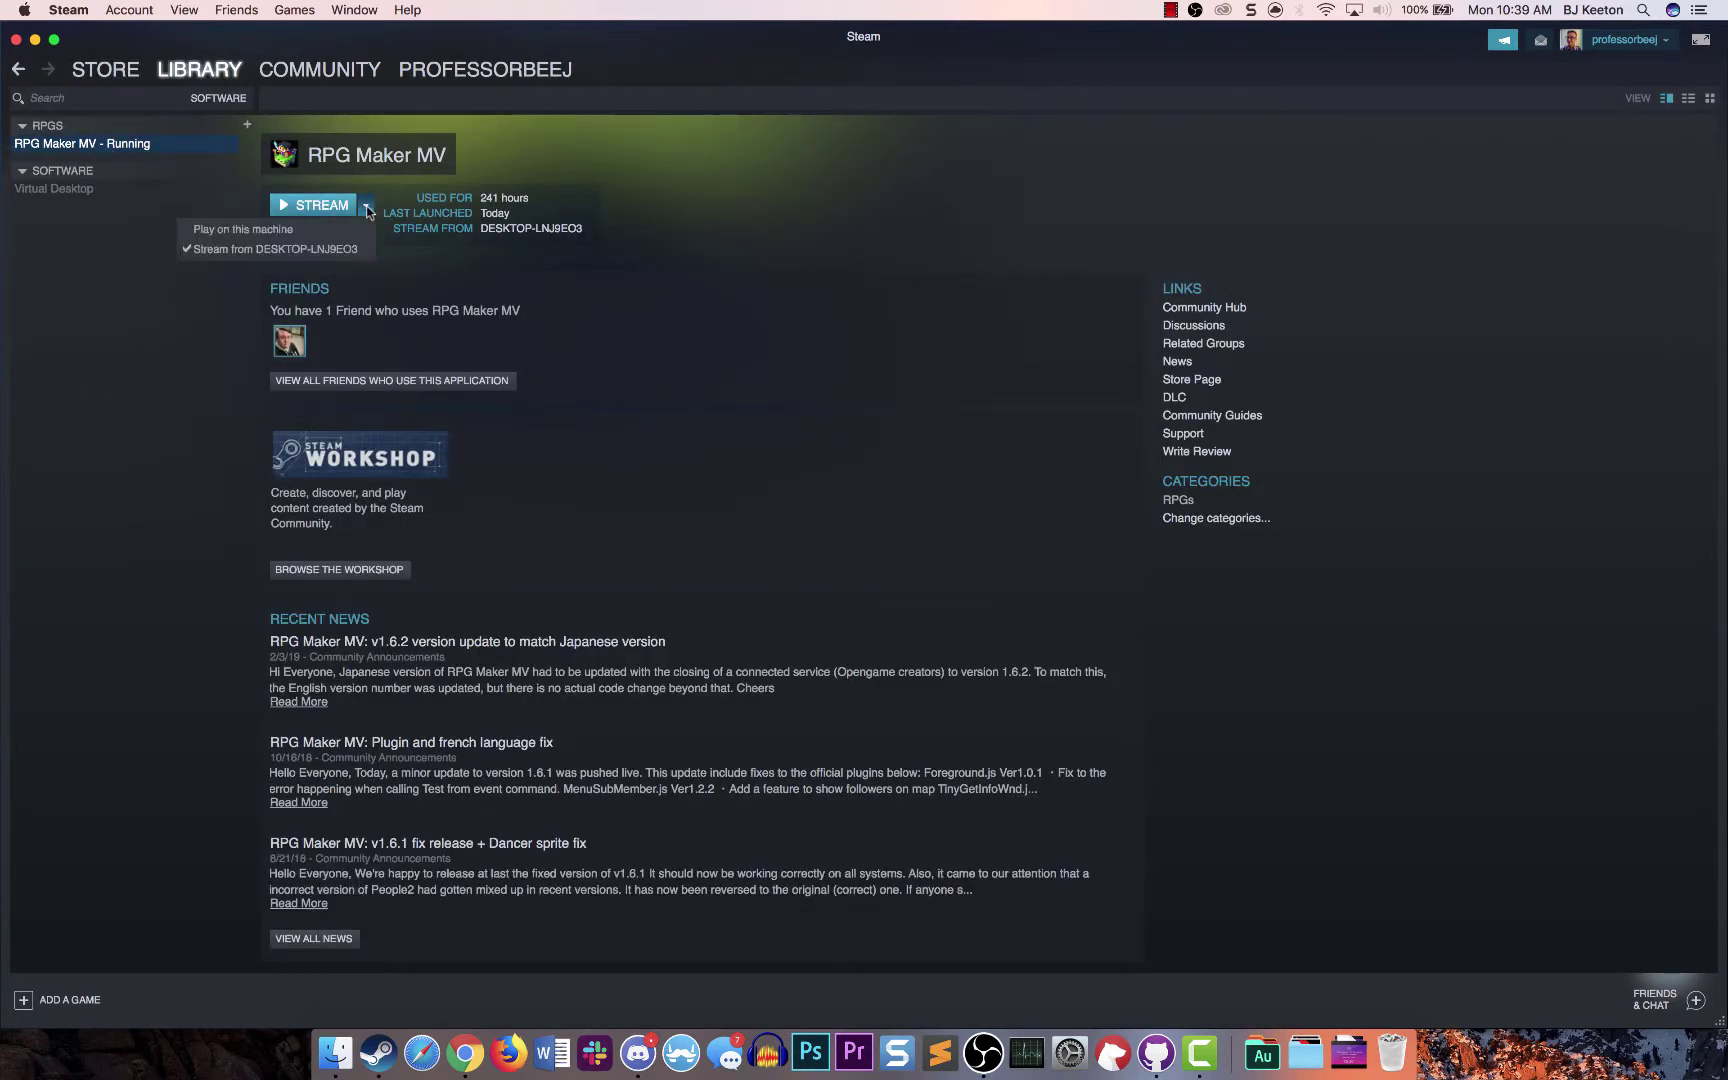
{"action": "left_click", "coordinate": [331, 228]}
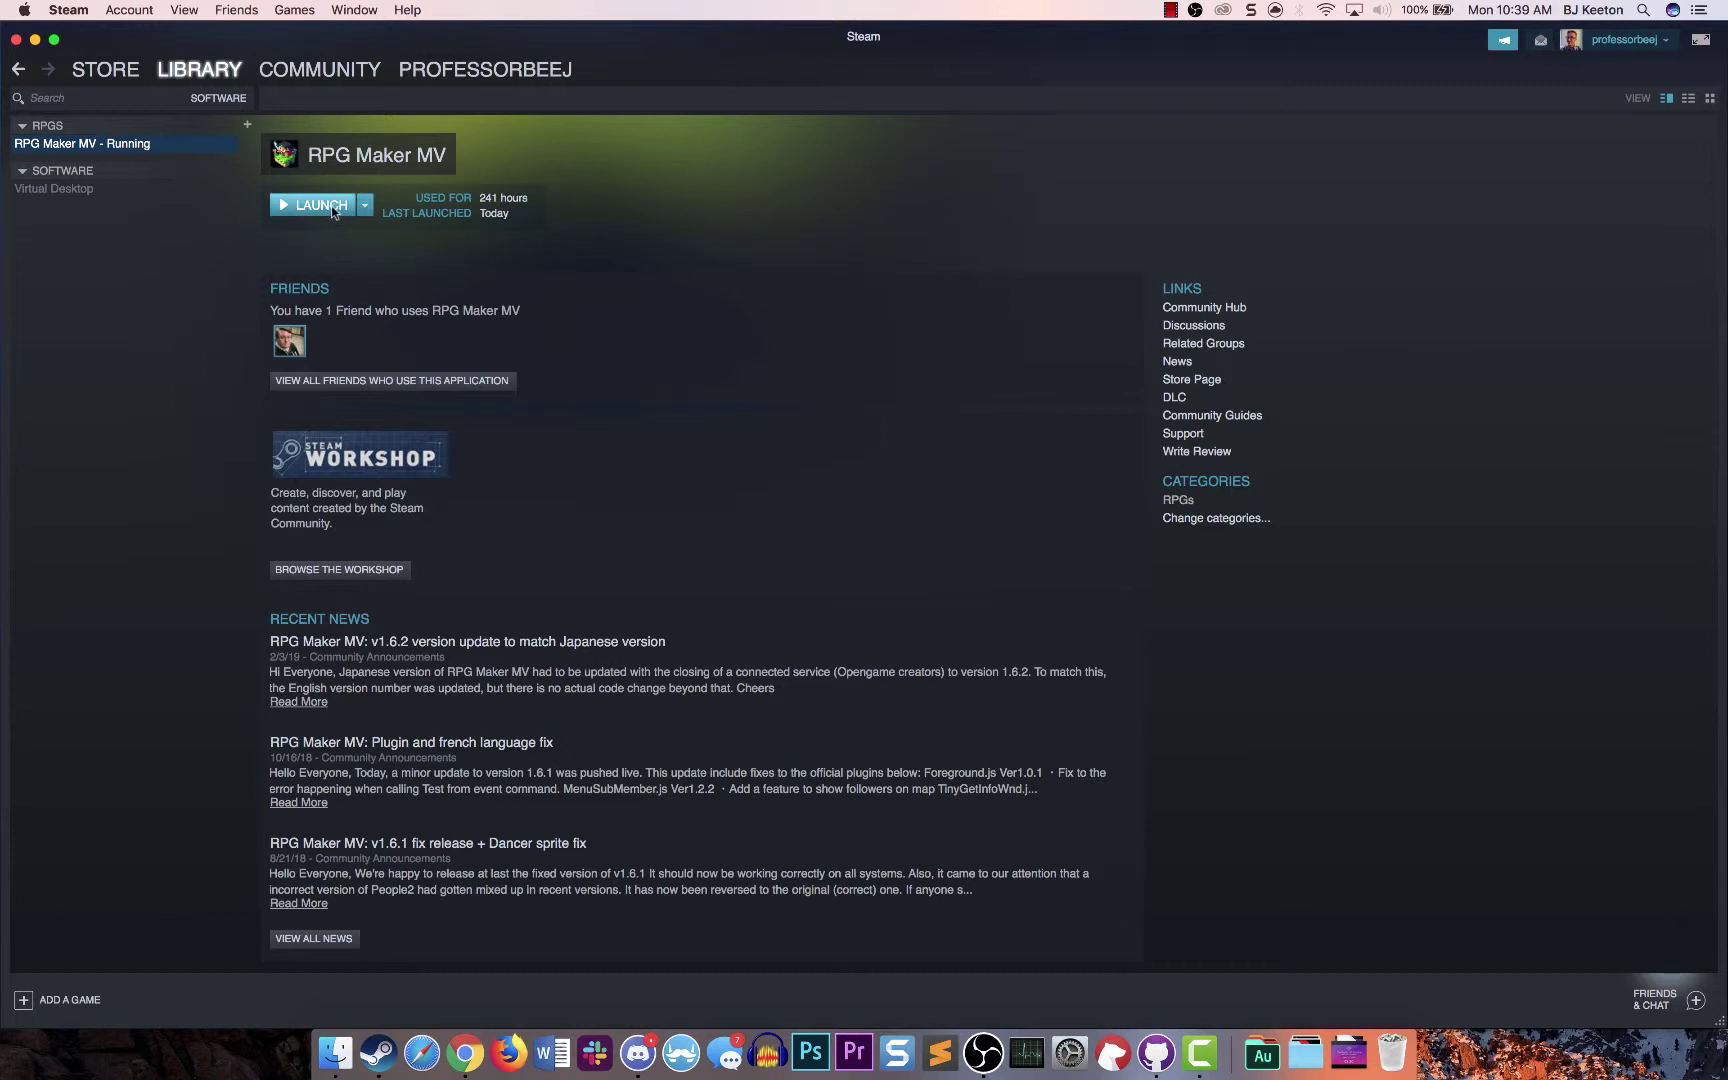
{"action": "left_click", "coordinate": [333, 207]}
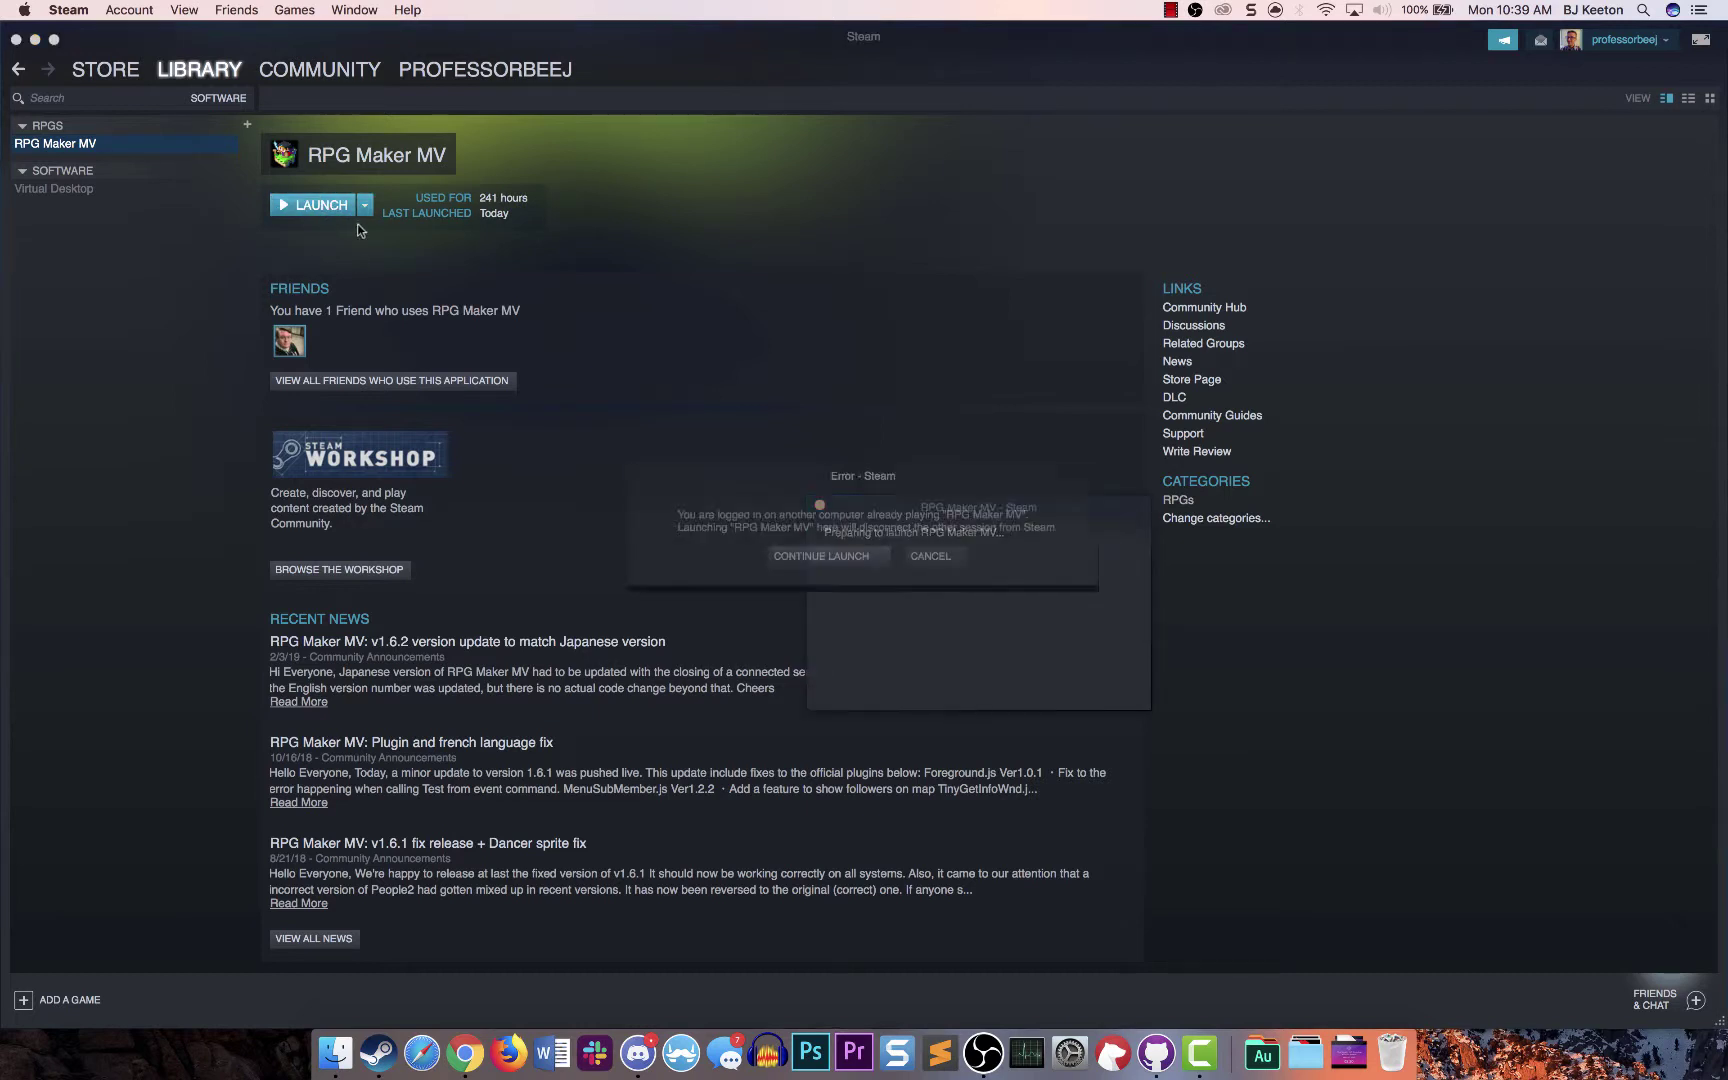
{"action": "left_click", "coordinate": [838, 555]}
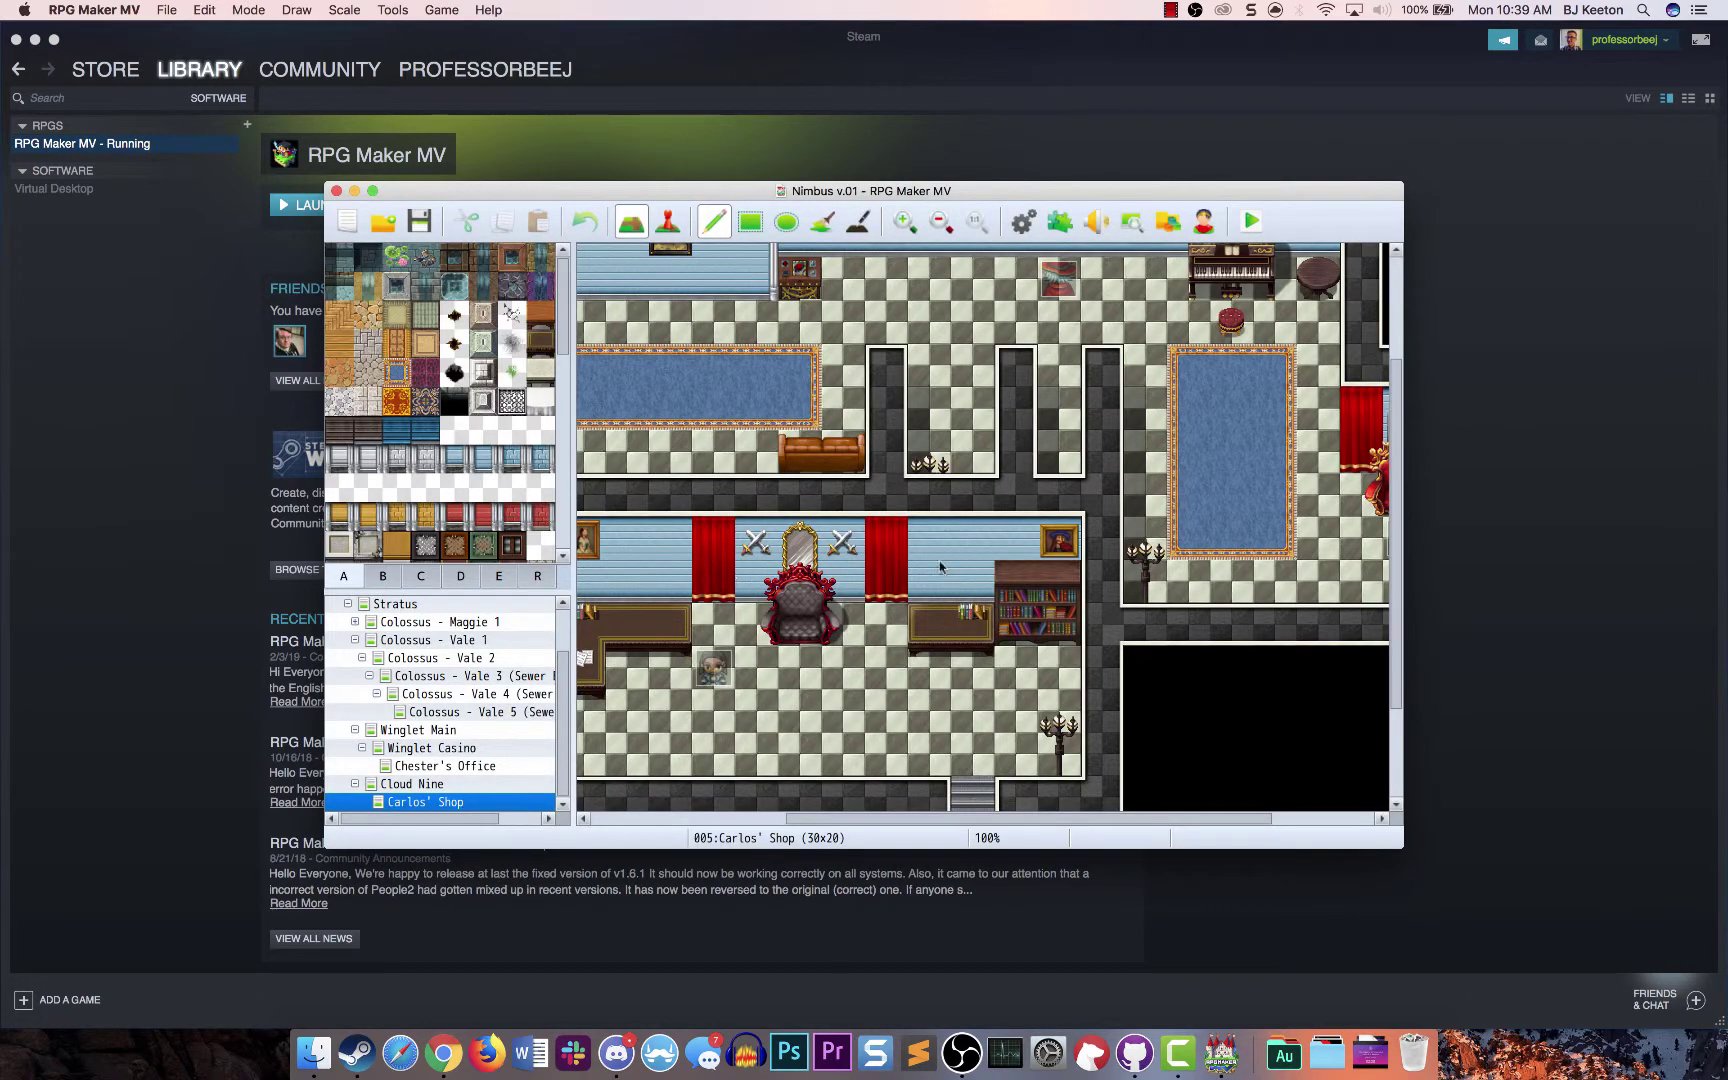
Paint an orange carpet about 5 by 2 tiles over the right part of the long blue carpet on the Carlos' Shop map
{"action": "scroll", "coordinate": [965, 645], "scroll_direction": "left", "scroll_amount": 6}
{"action": "scroll", "coordinate": [965, 645], "scroll_direction": "down", "scroll_amount": 2}
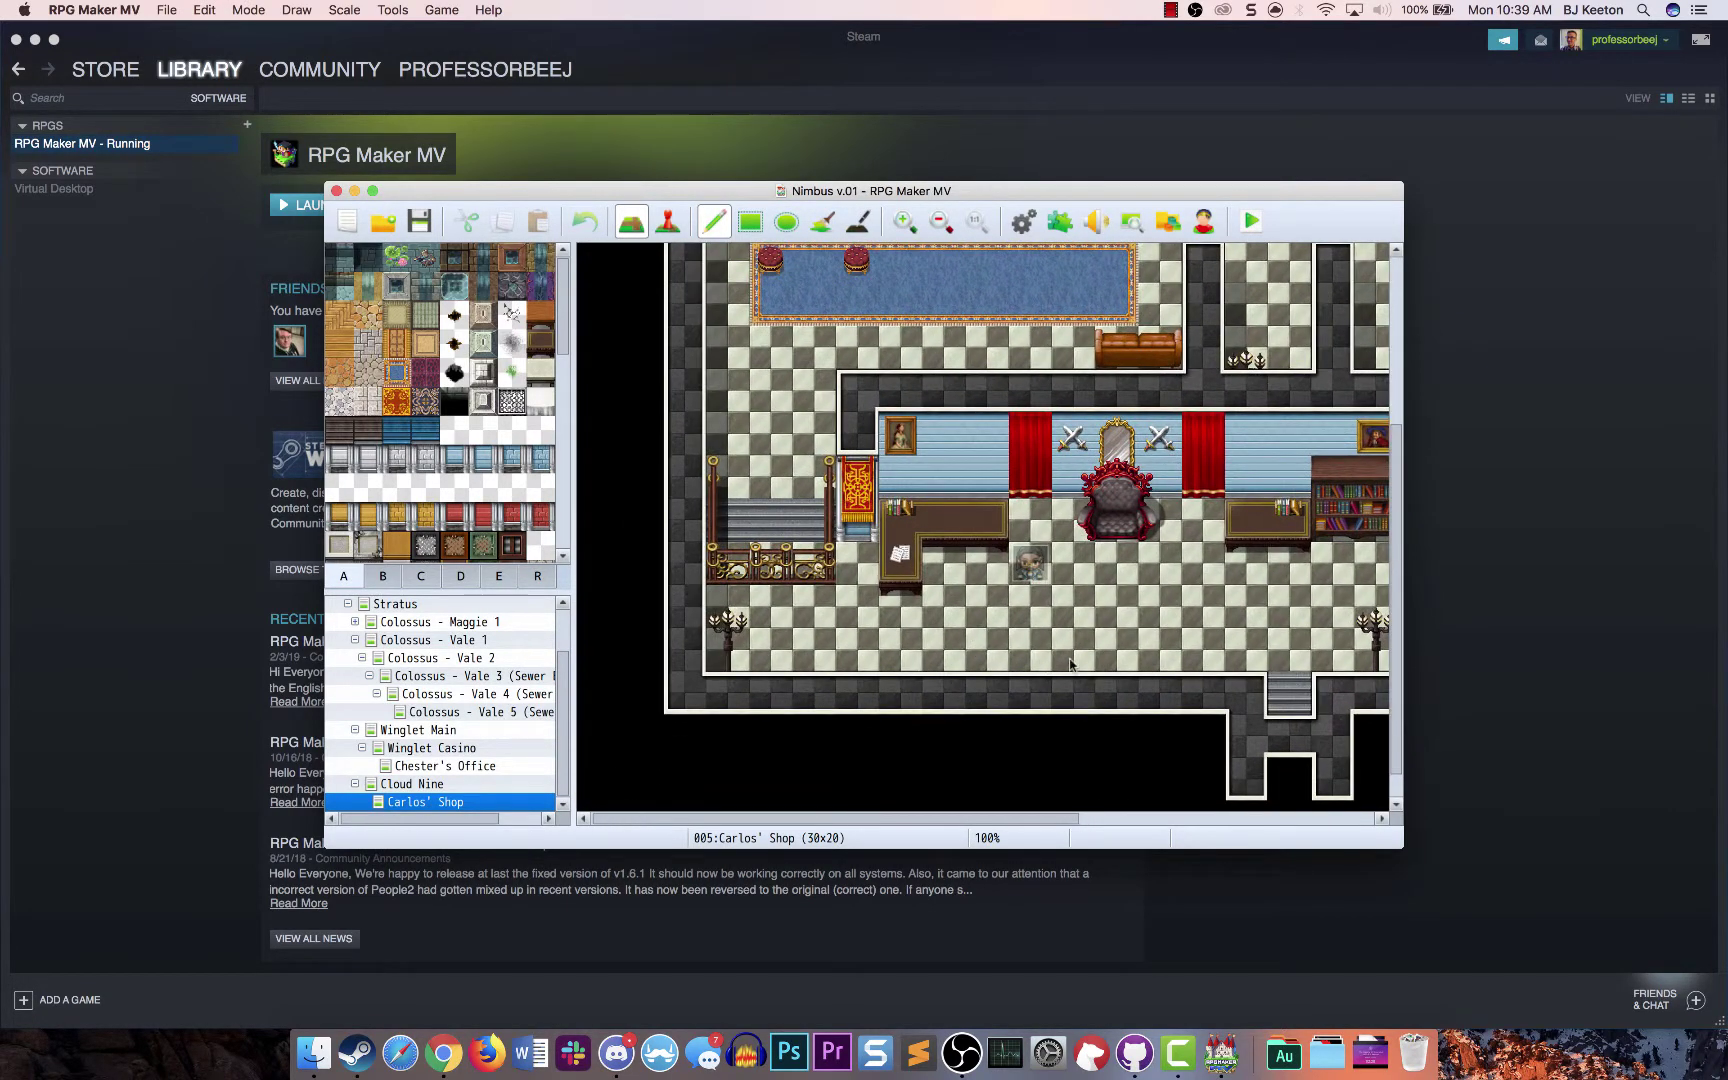
{"action": "scroll", "coordinate": [1070, 662], "scroll_direction": "up", "scroll_amount": 4}
{"action": "scroll", "coordinate": [960, 648], "scroll_direction": "right", "scroll_amount": 9}
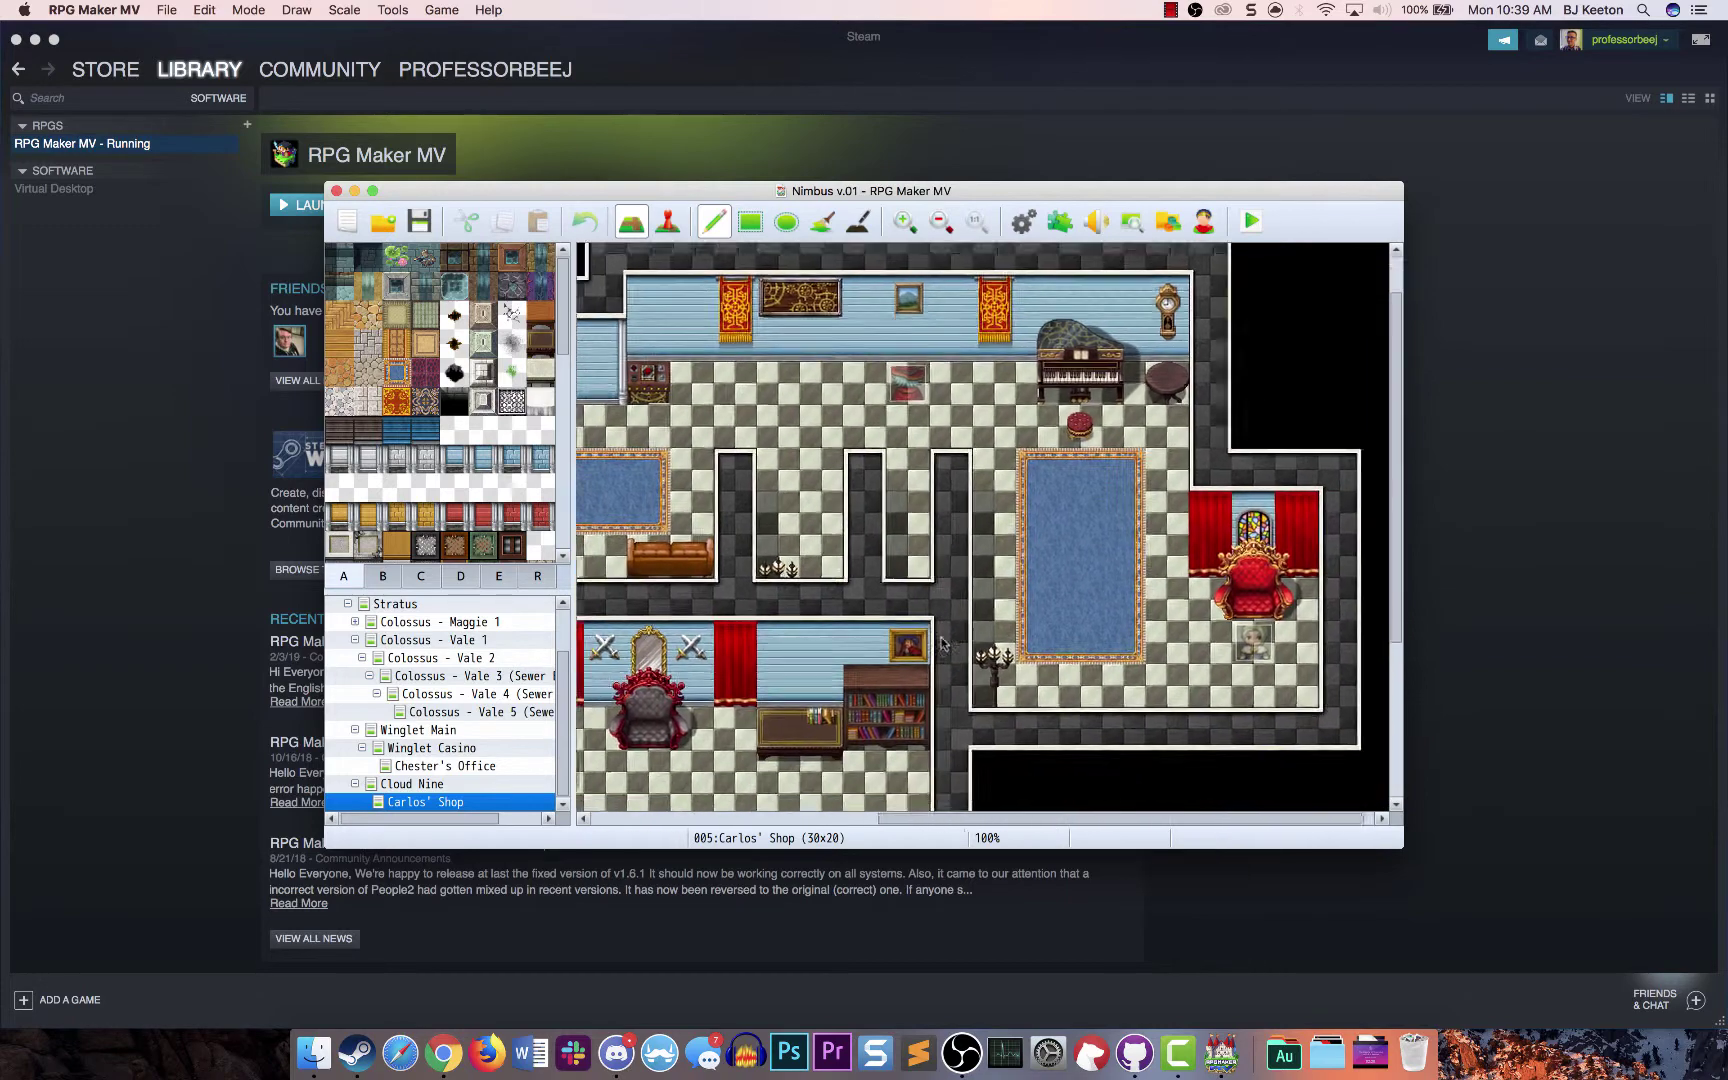
{"action": "scroll", "coordinate": [941, 643], "scroll_direction": "left", "scroll_amount": 7}
{"action": "scroll", "coordinate": [941, 643], "scroll_direction": "down", "scroll_amount": 1}
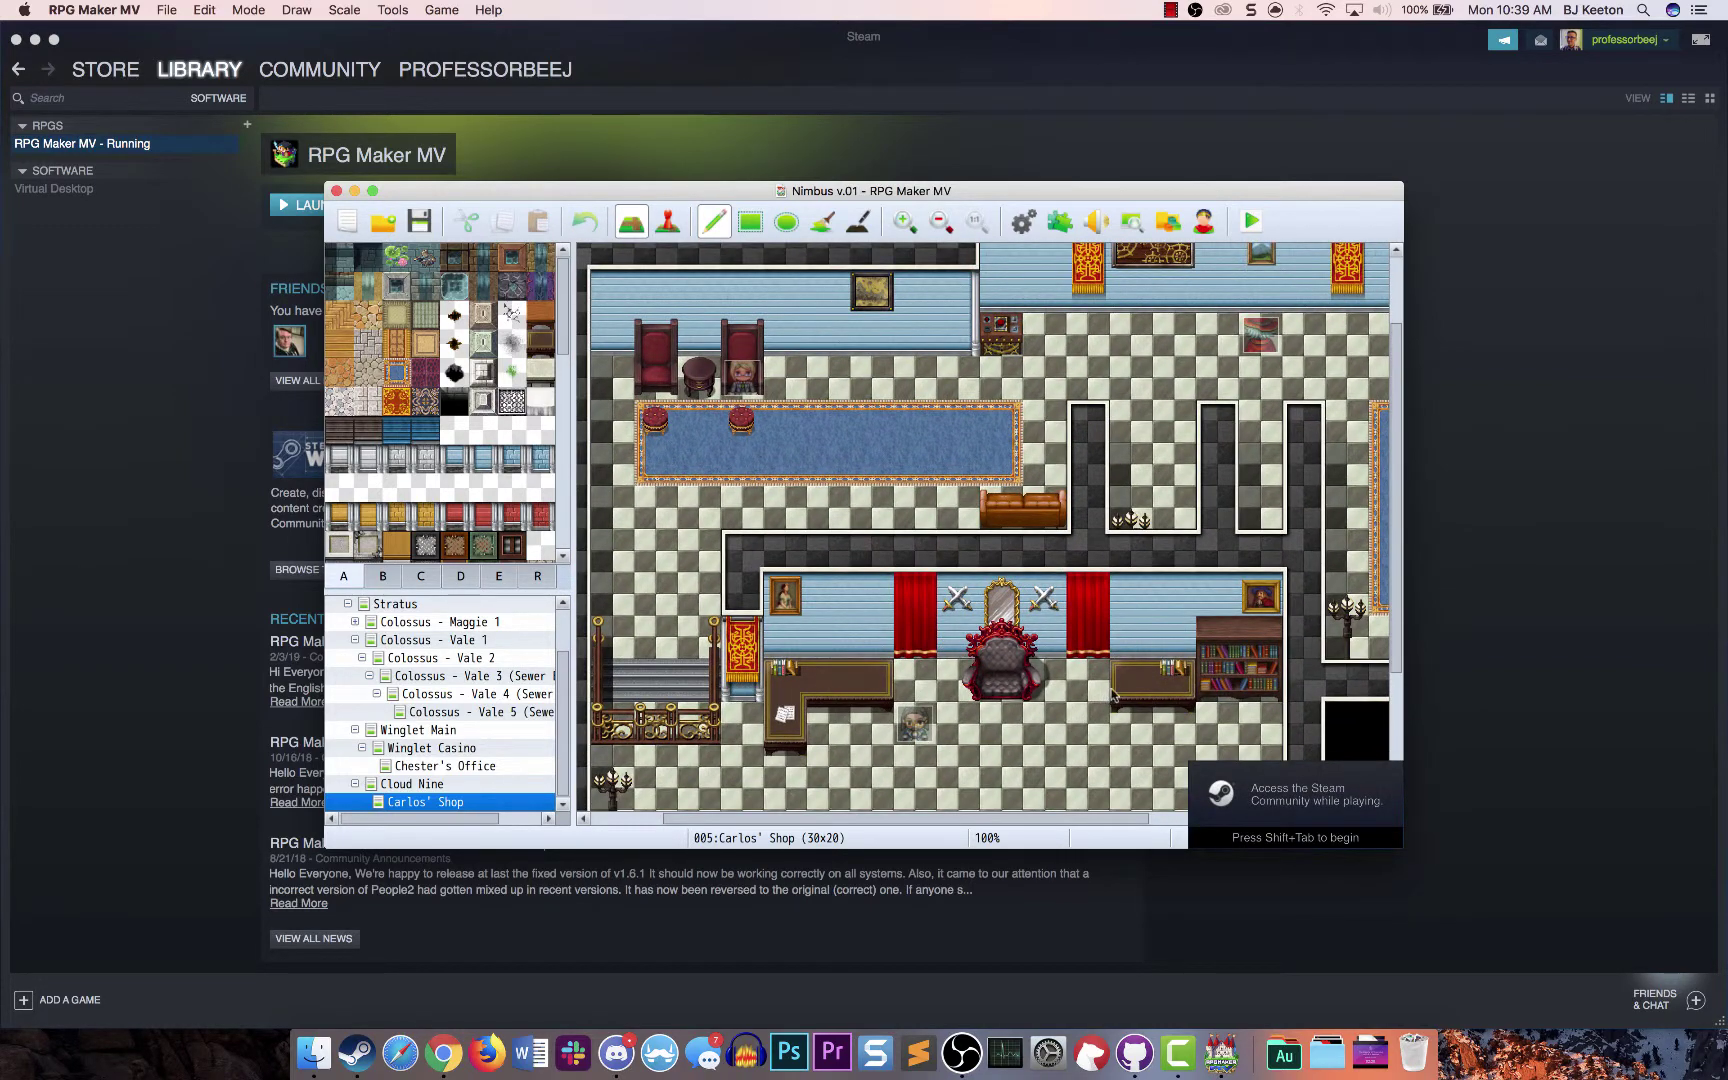
{"action": "left_click", "coordinate": [406, 408]}
{"action": "mouse_move", "coordinate": [828, 420]}
{"action": "left_mouse_down"}
{"action": "mouse_move", "coordinate": [828, 465]}
{"action": "mouse_move", "coordinate": [1000, 466]}
{"action": "mouse_move", "coordinate": [995, 420]}
{"action": "mouse_move", "coordinate": [873, 432]}
{"action": "left_mouse_up"}
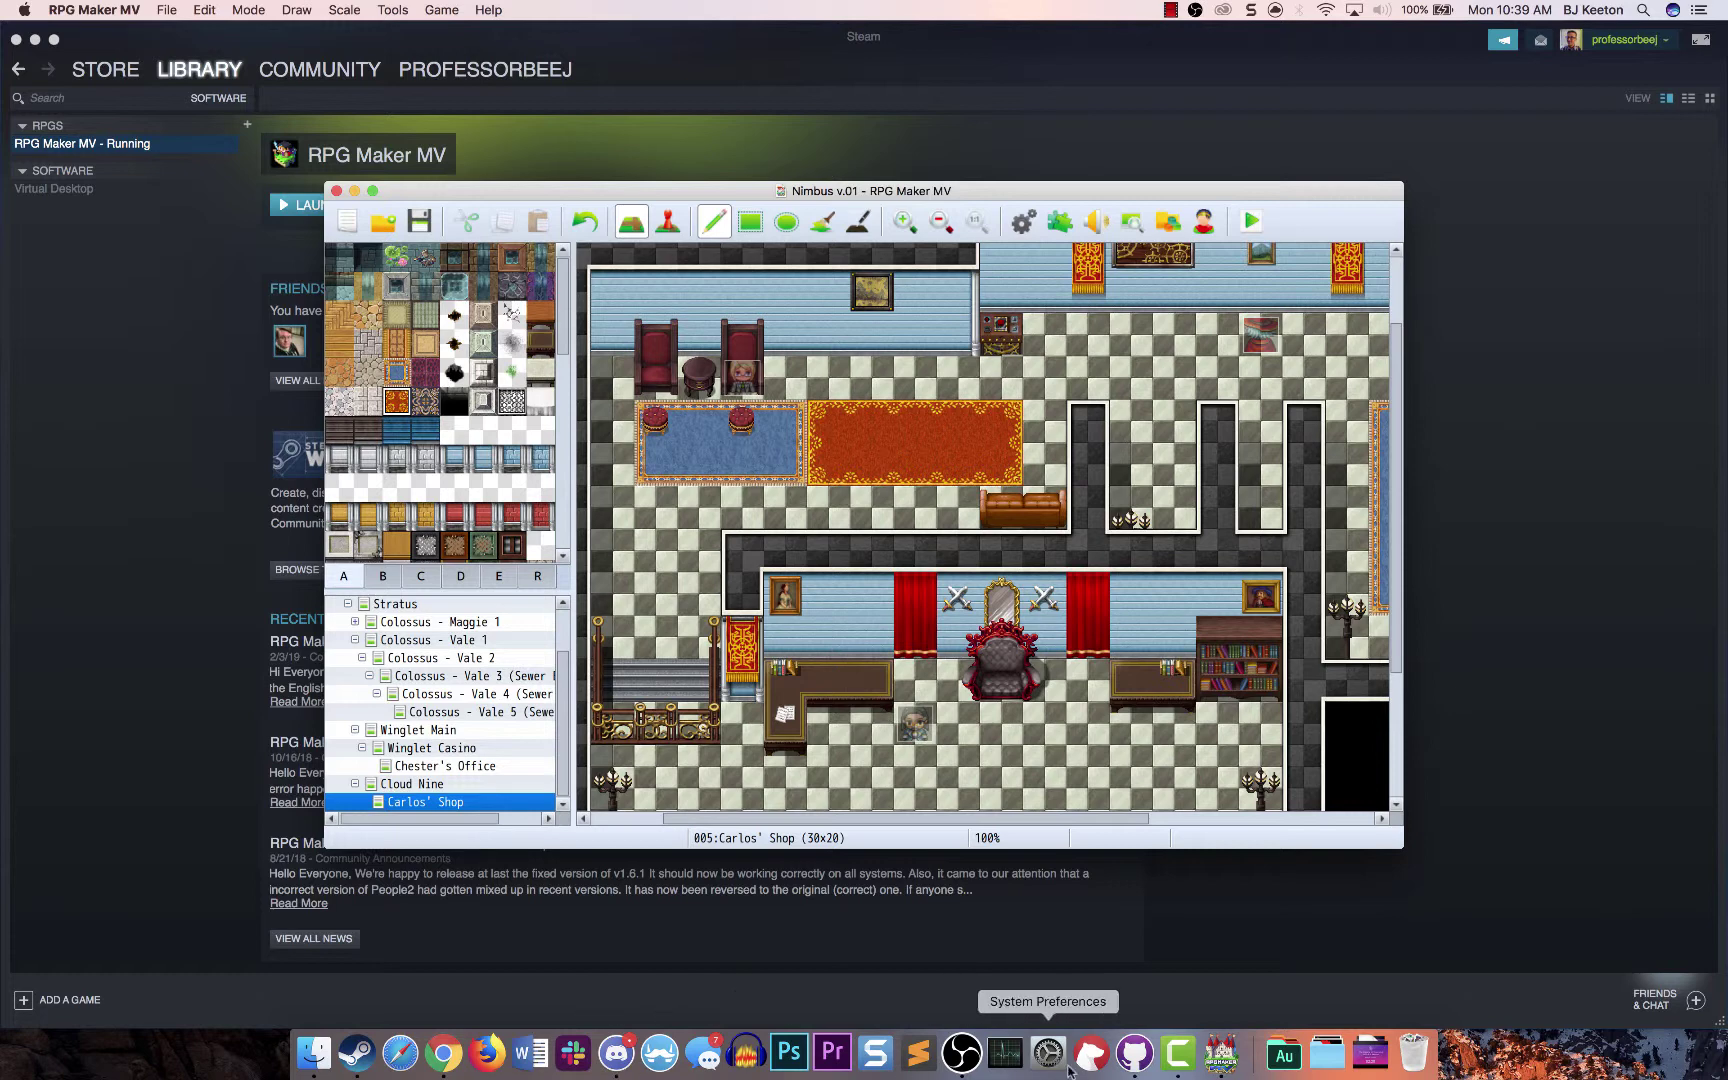
Switch to GitHub Desktop, commit the three changed files with the summary "change carpet in carlos' shop", and push the commit to origin
{"action": "left_click", "coordinate": [1135, 1052]}
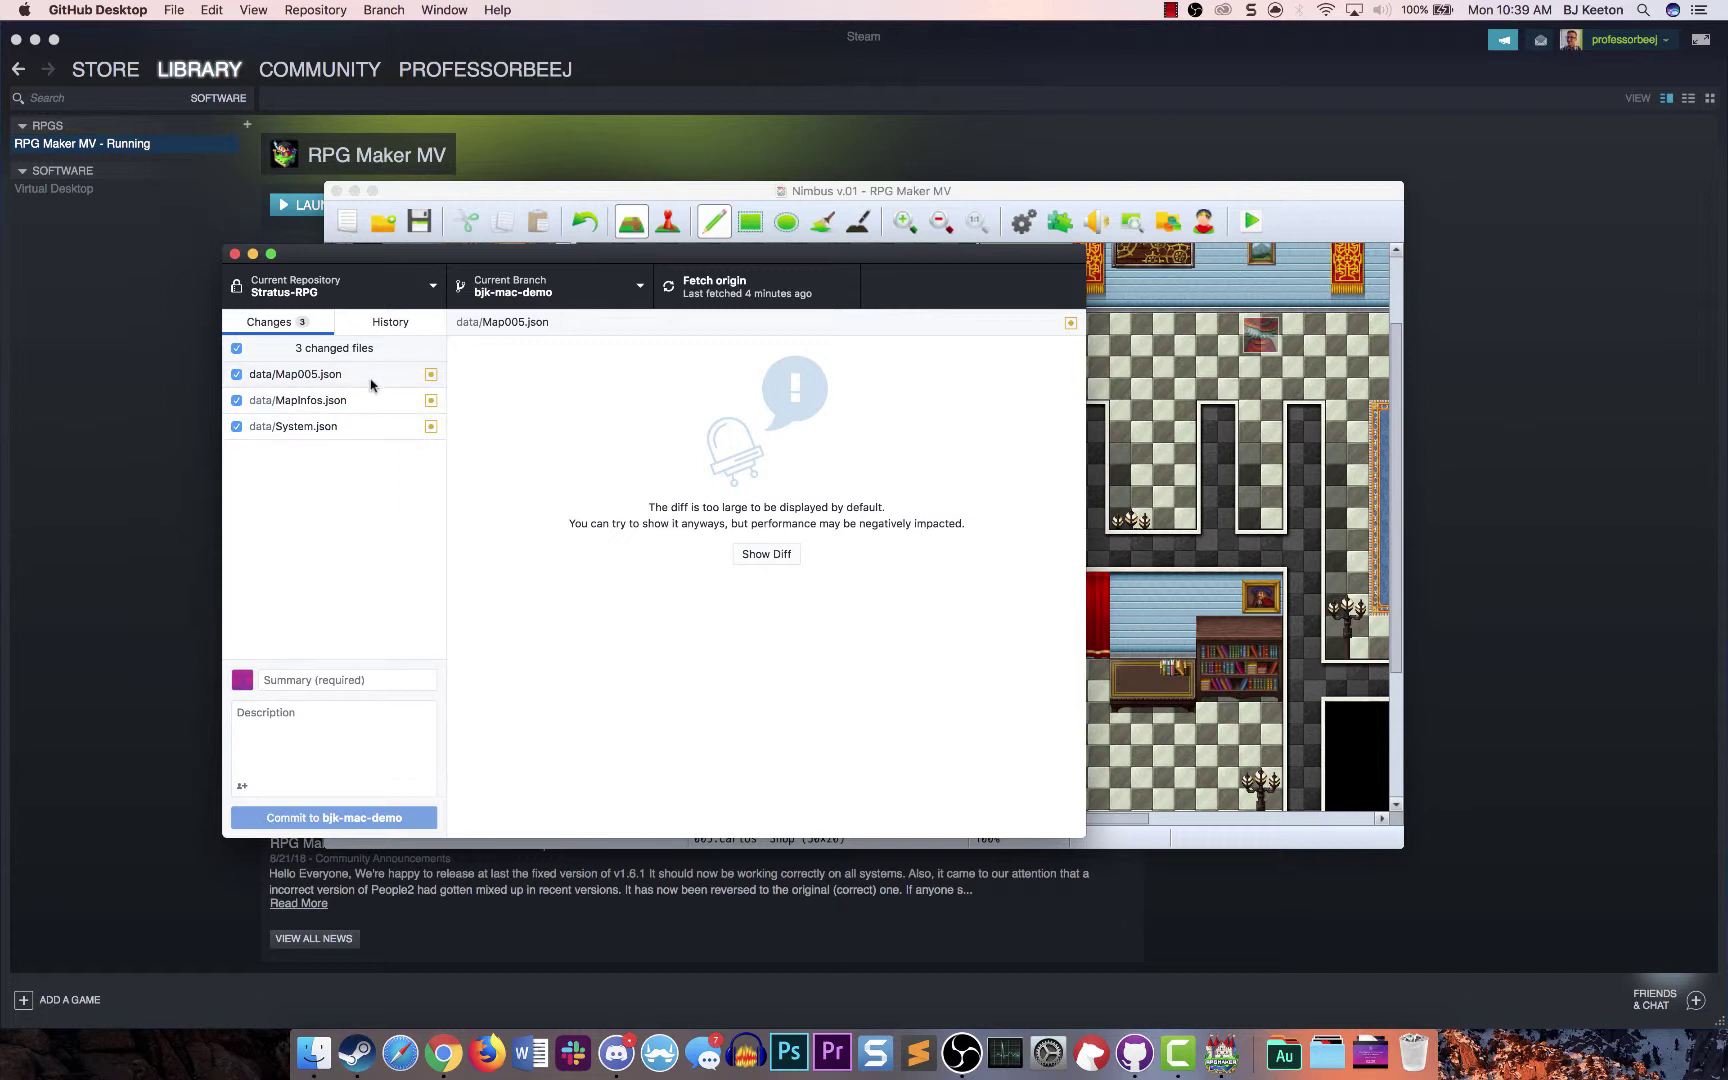
{"action": "left_click", "coordinate": [305, 679]}
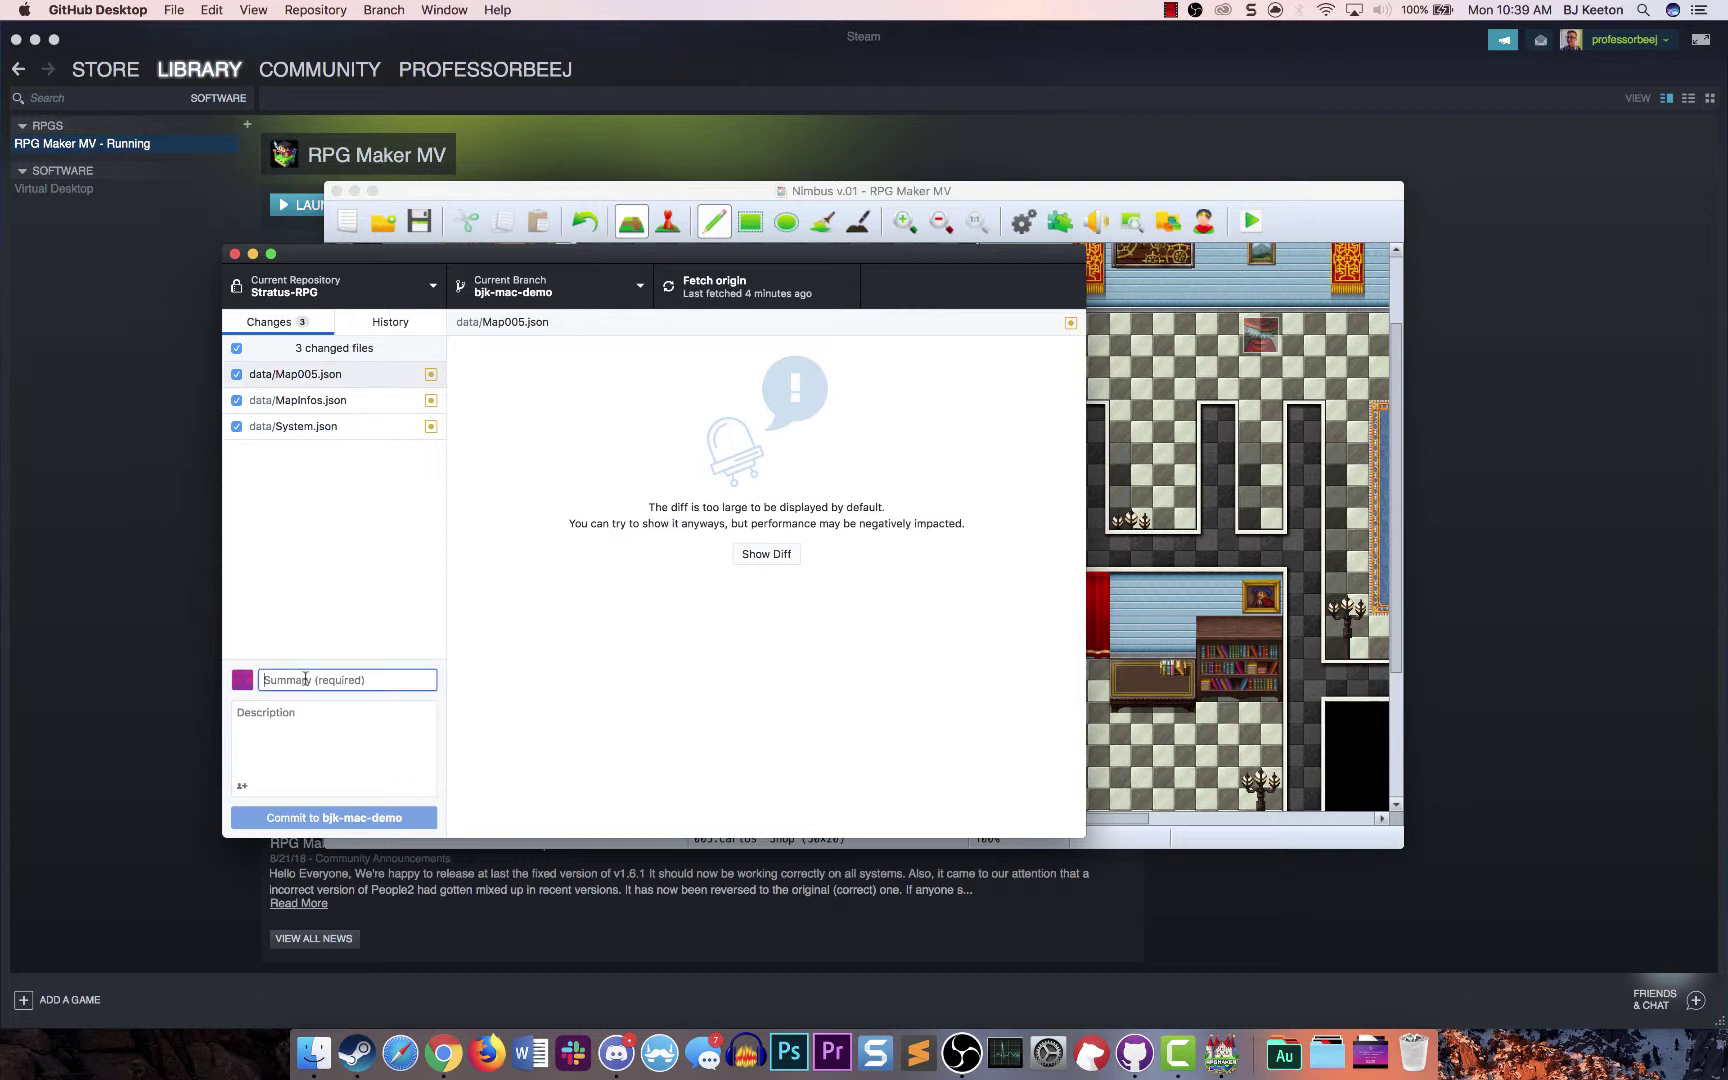
{"action": "type", "text": "change carpet in carlos' shop"}
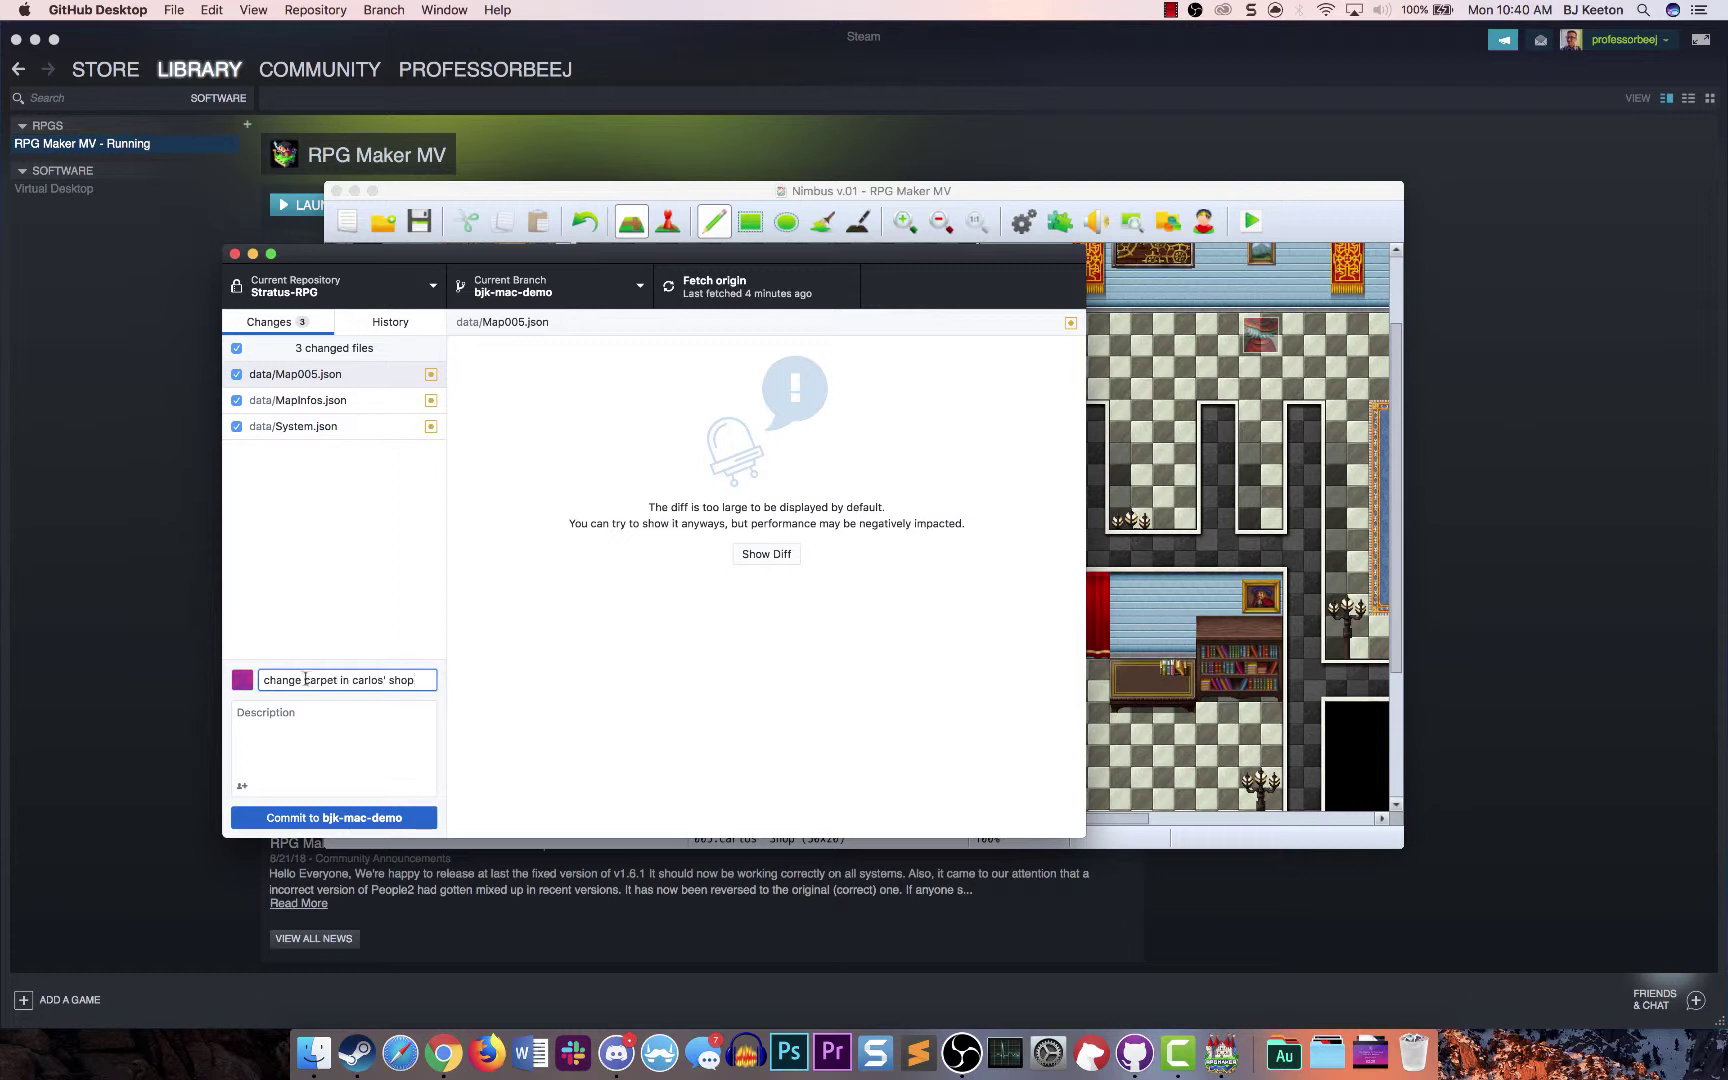
{"action": "left_click", "coordinate": [357, 818]}
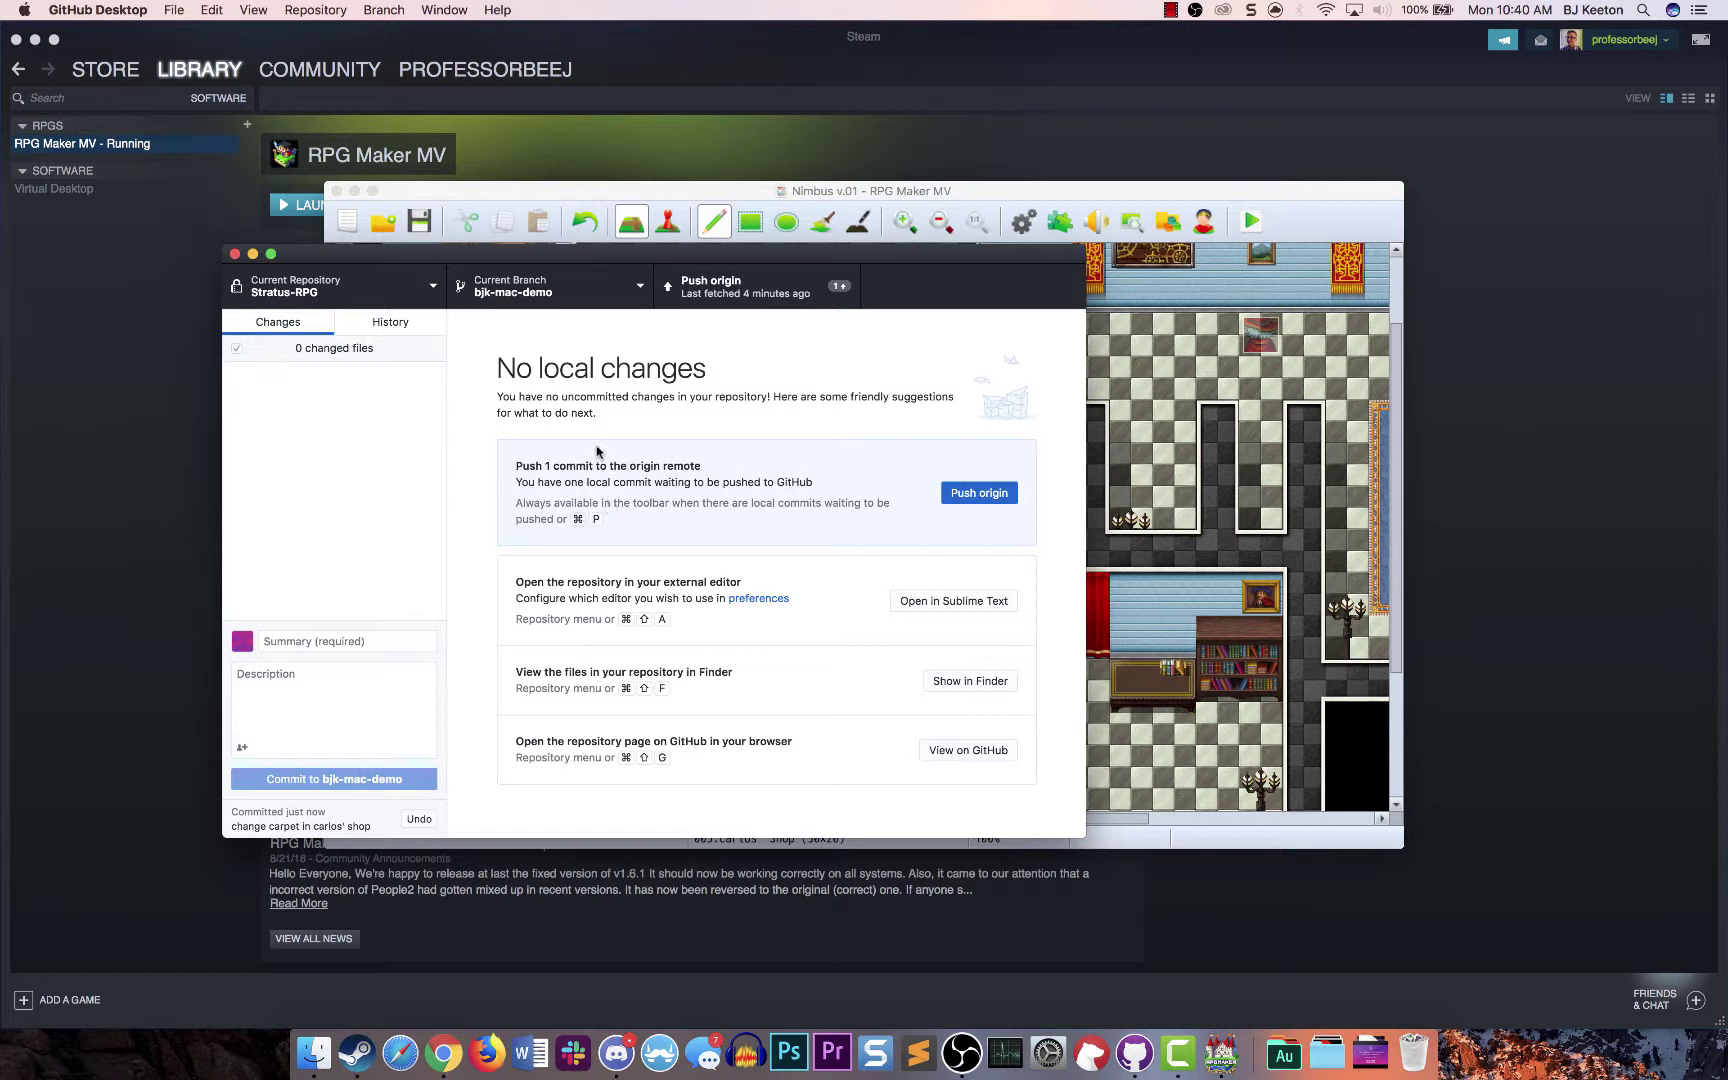
{"action": "left_click", "coordinate": [981, 507]}
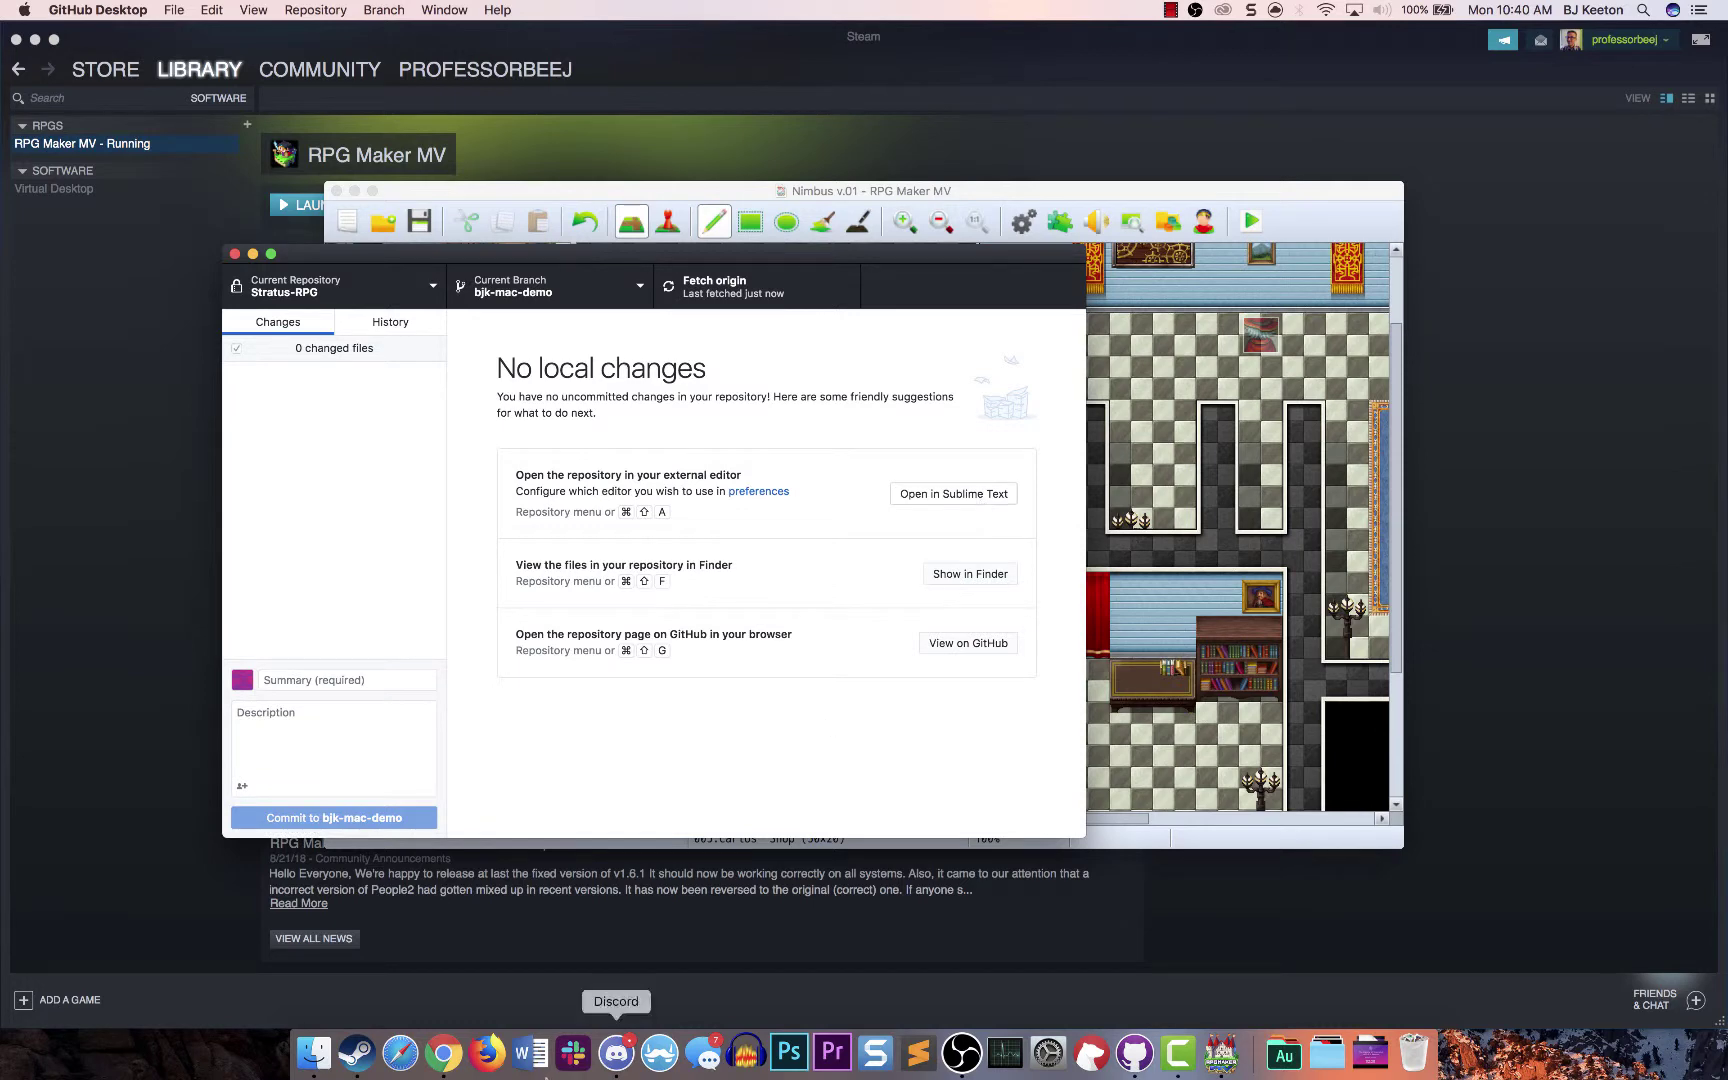
Switch to Chrome, open the Stratus-RPG repository page, and start a pull request for the recently pushed bjk-mac-demo branch
{"action": "left_click", "coordinate": [443, 1052]}
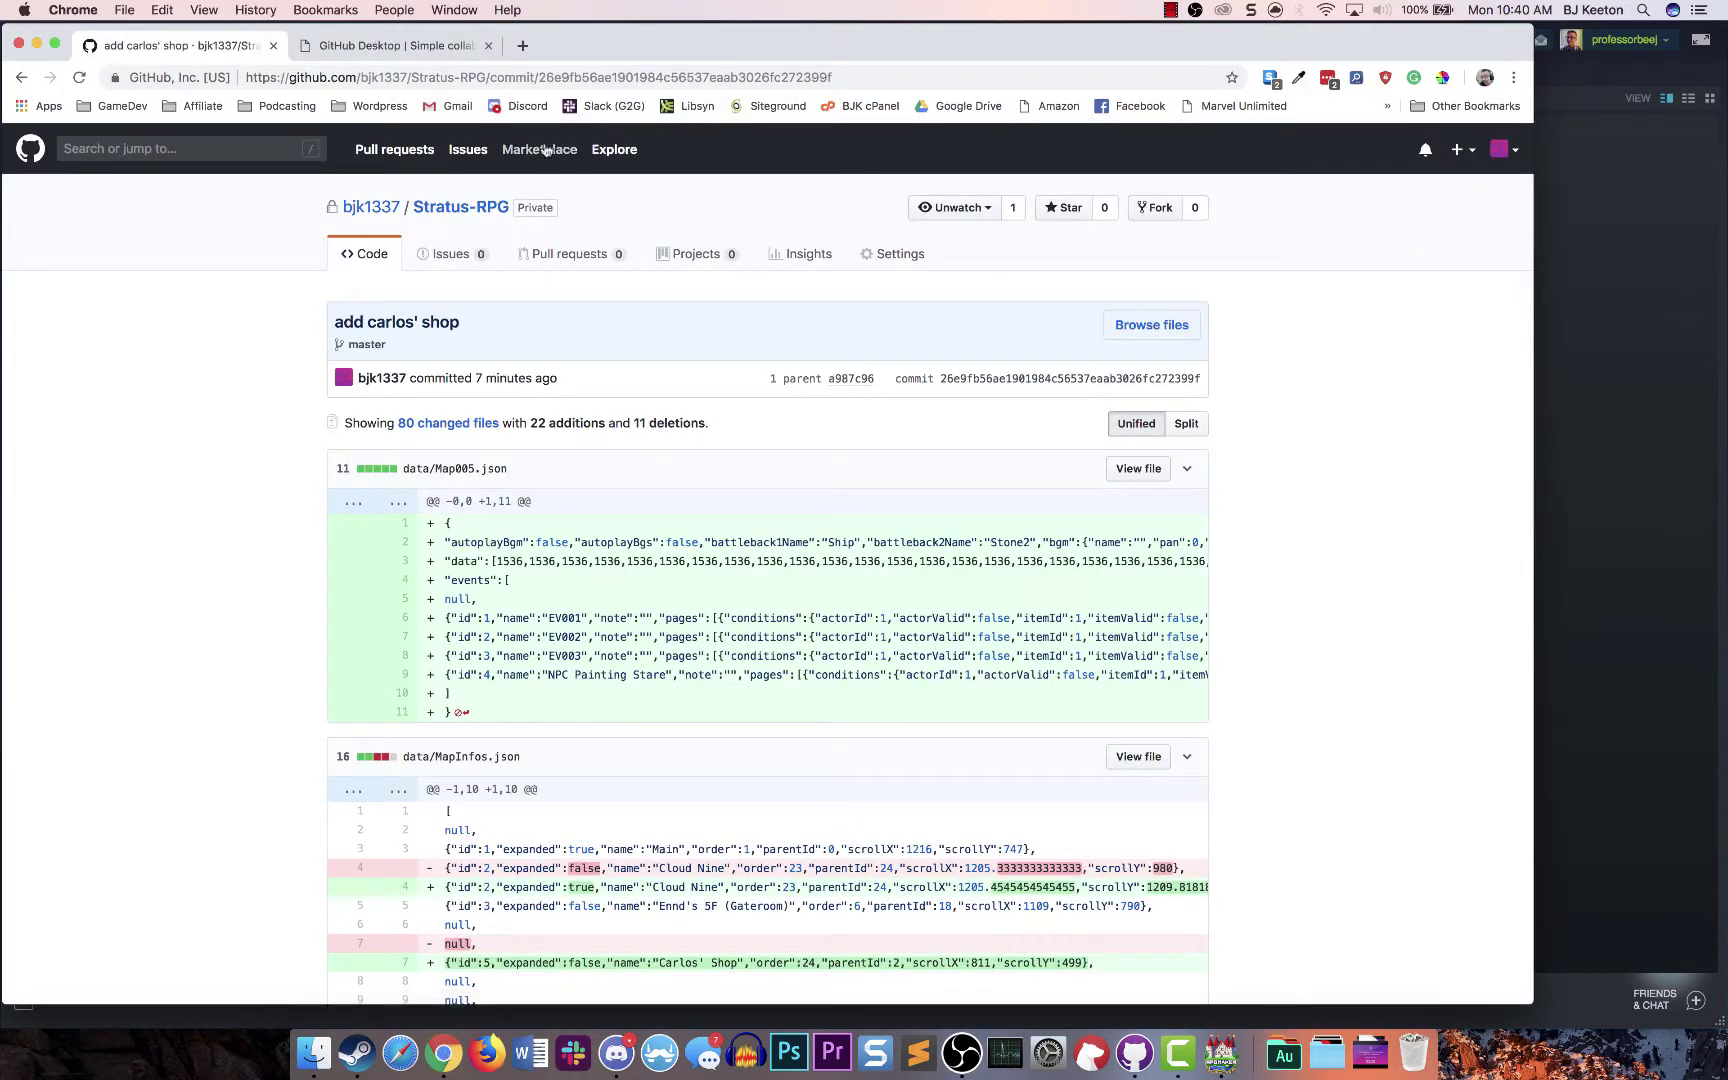
{"action": "left_click", "coordinate": [460, 207]}
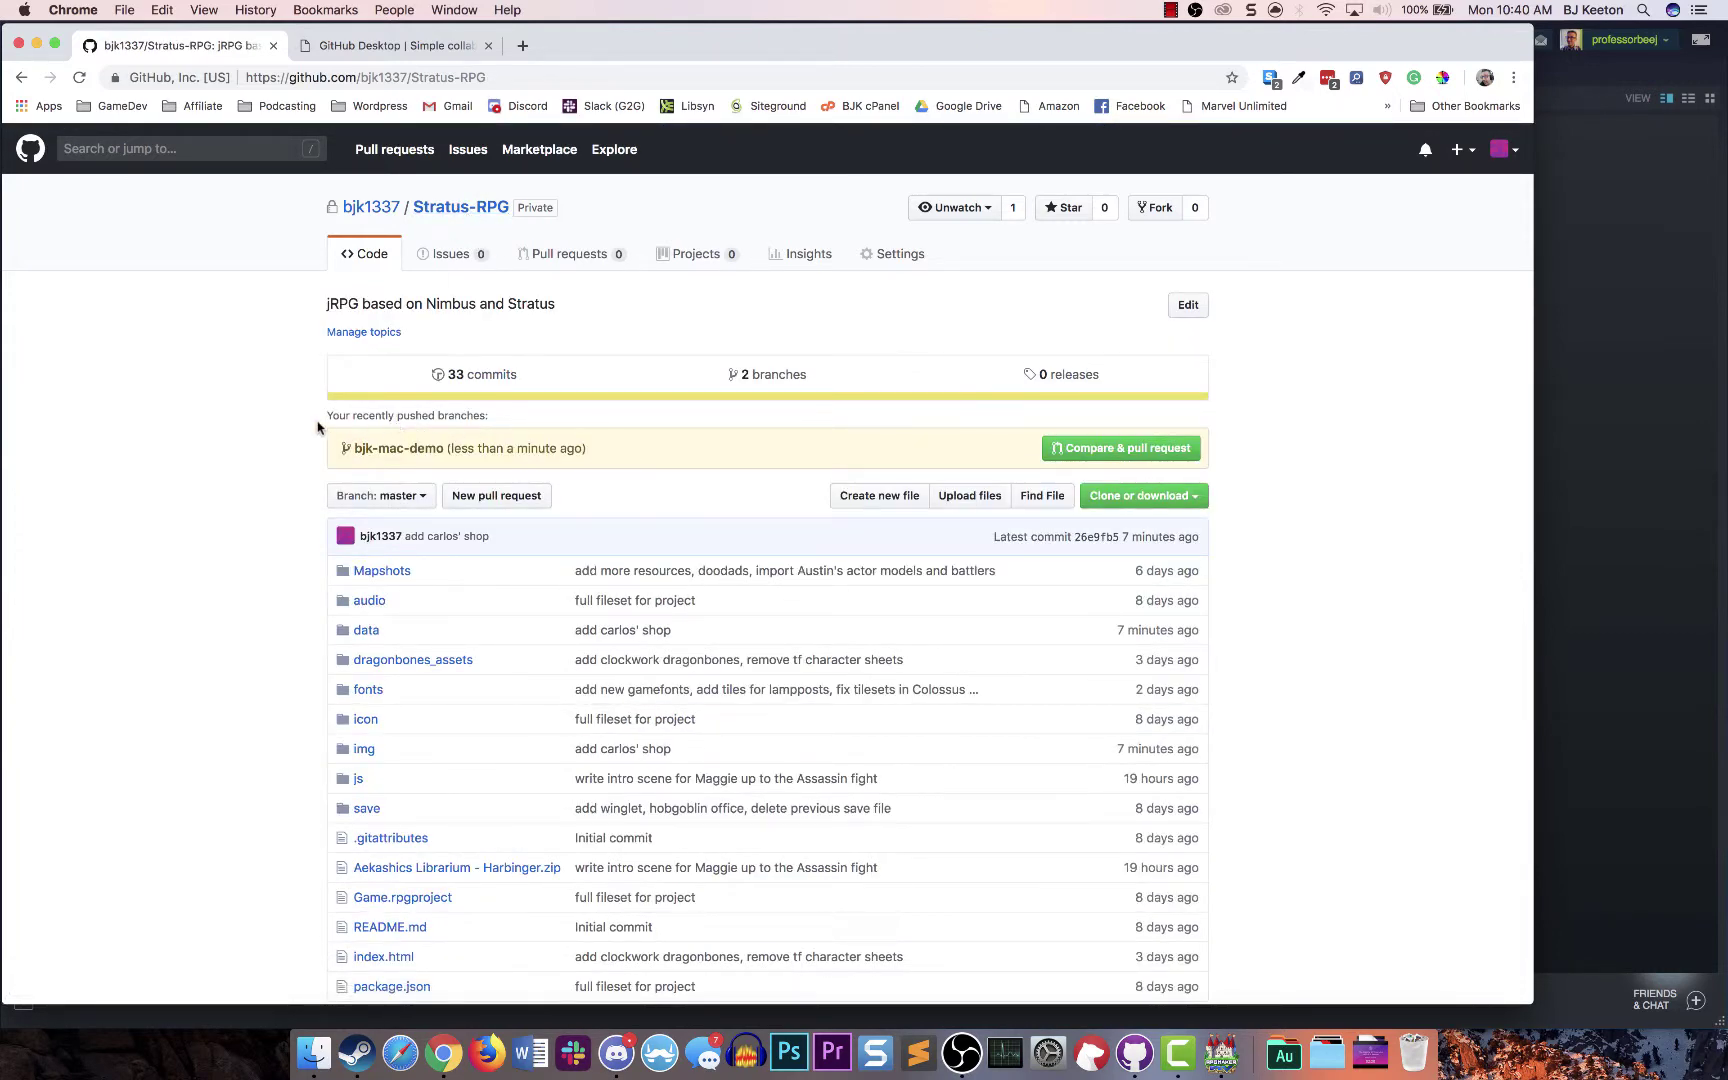
{"action": "left_click_drag", "start_coordinate": [315, 412], "coordinate": [636, 459]}
{"action": "left_click", "coordinate": [636, 459]}
{"action": "left_click", "coordinate": [1175, 452]}
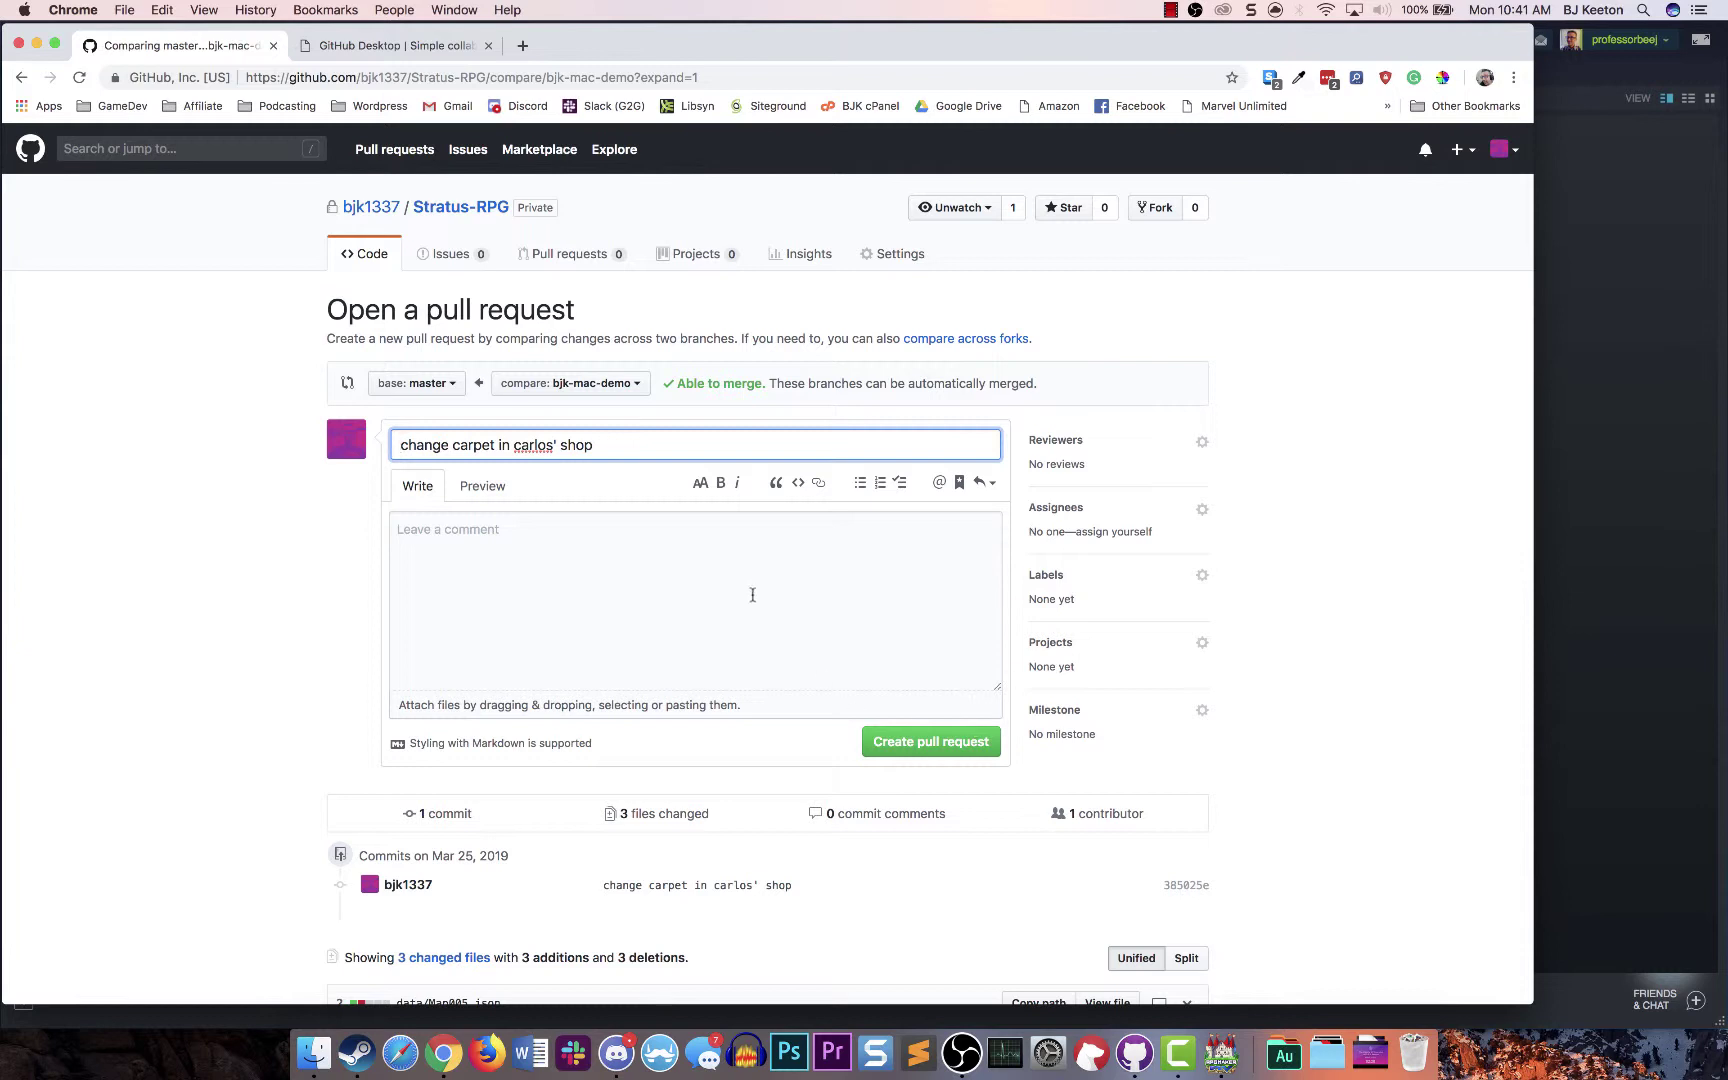
Create the pull request with the comment "Please pull my carpet into the master branch, plzzzzzzzzzzzzzzzzzzzzz"
{"action": "left_click", "coordinate": [727, 578]}
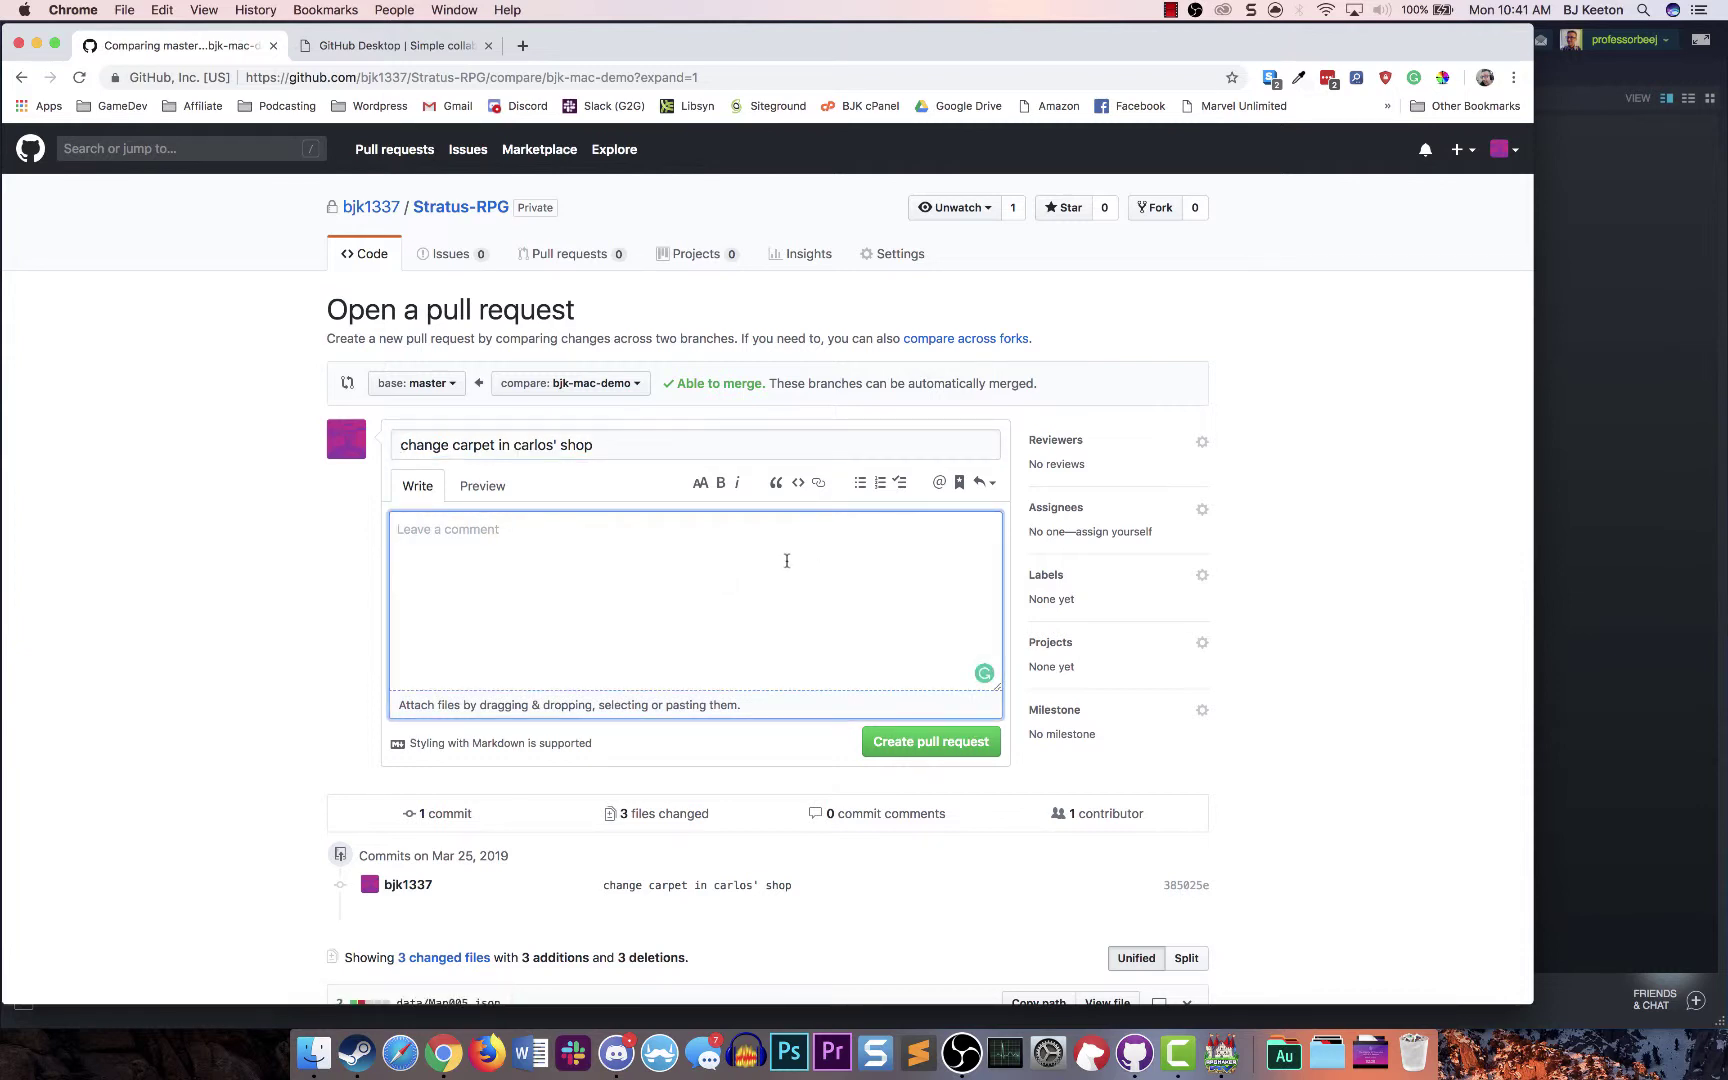
{"action": "type", "text": "Please pull my carpet into the master bran"}
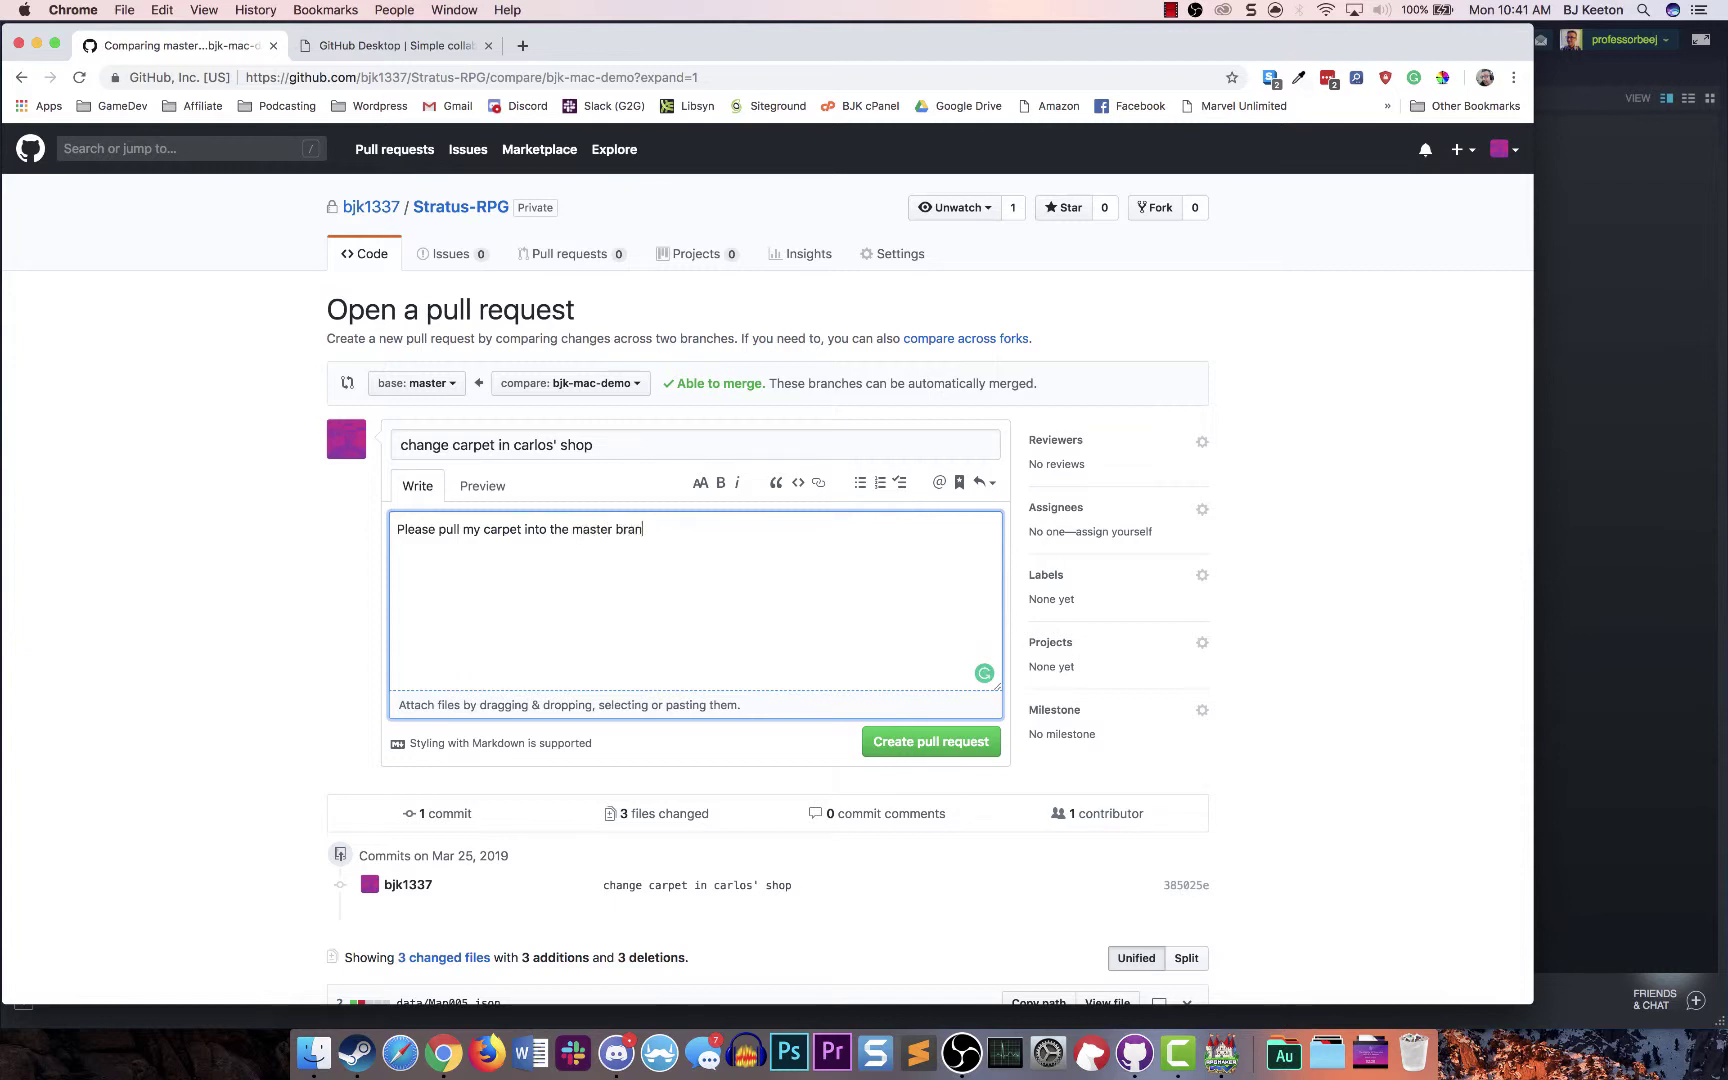
{"action": "type", "text": "ch, plzzzzzzzzzzzzzzzzzzzzz"}
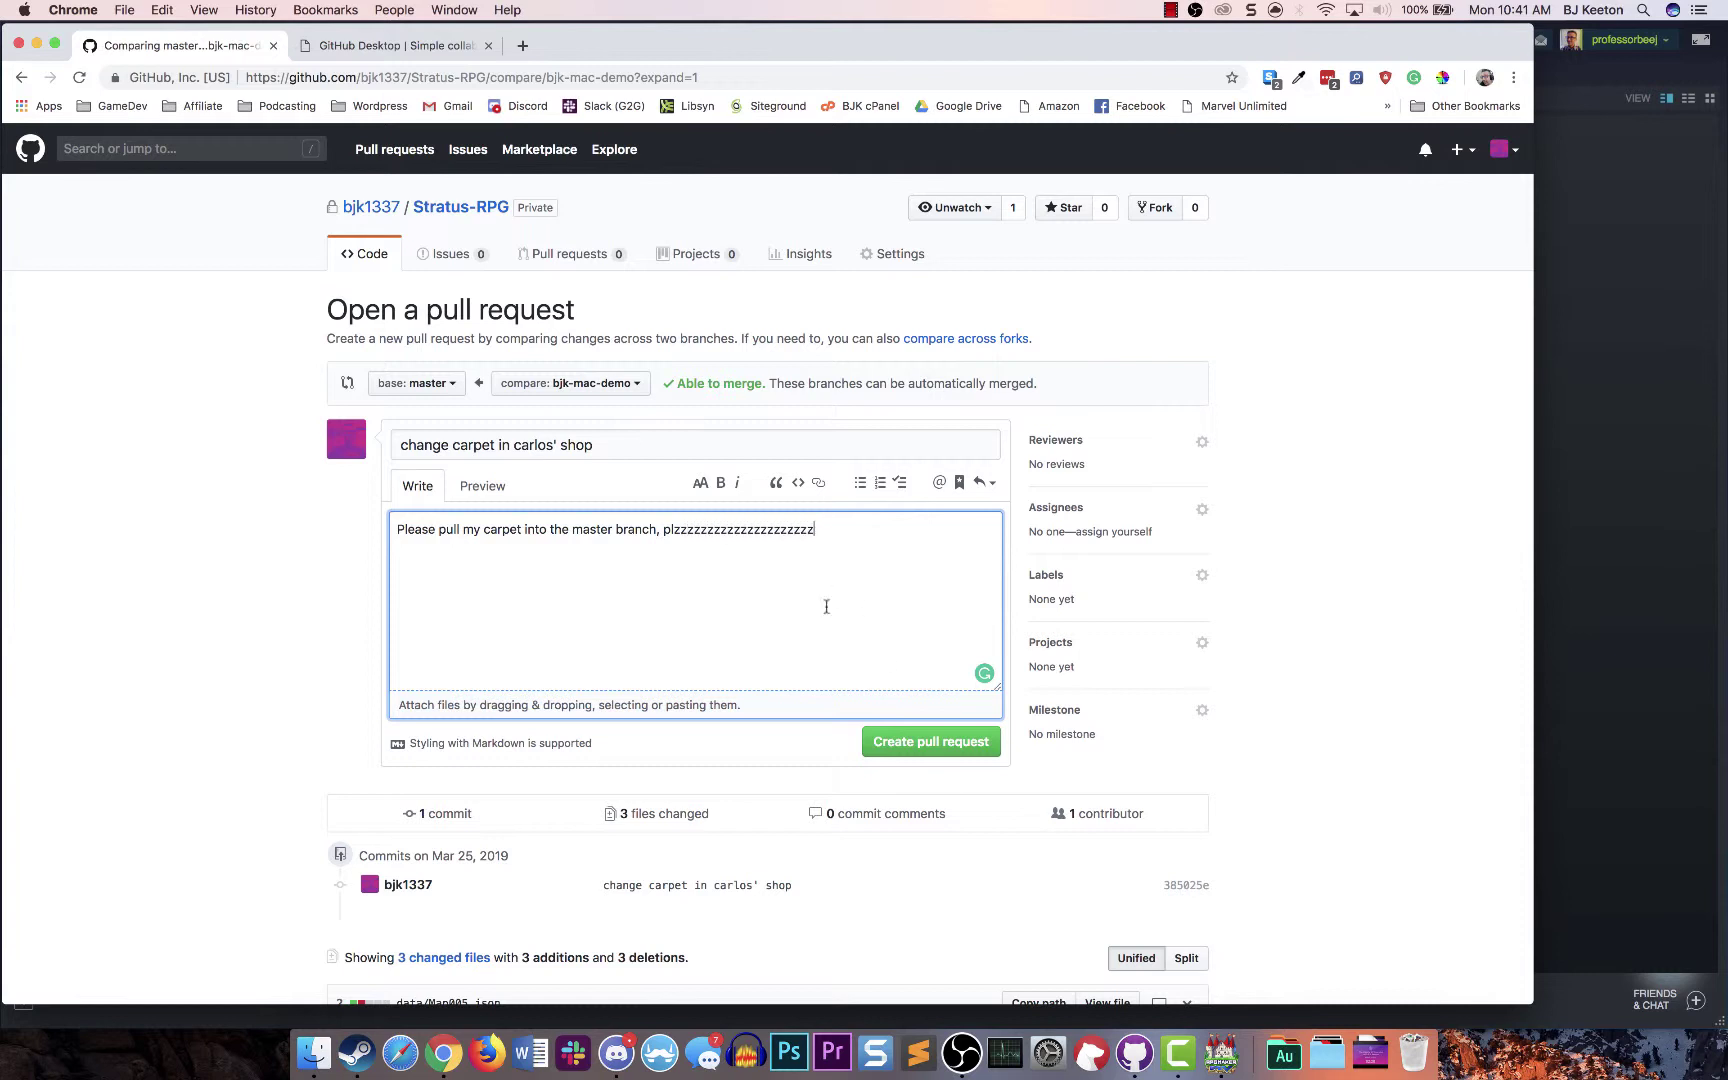
{"action": "left_click", "coordinate": [917, 745]}
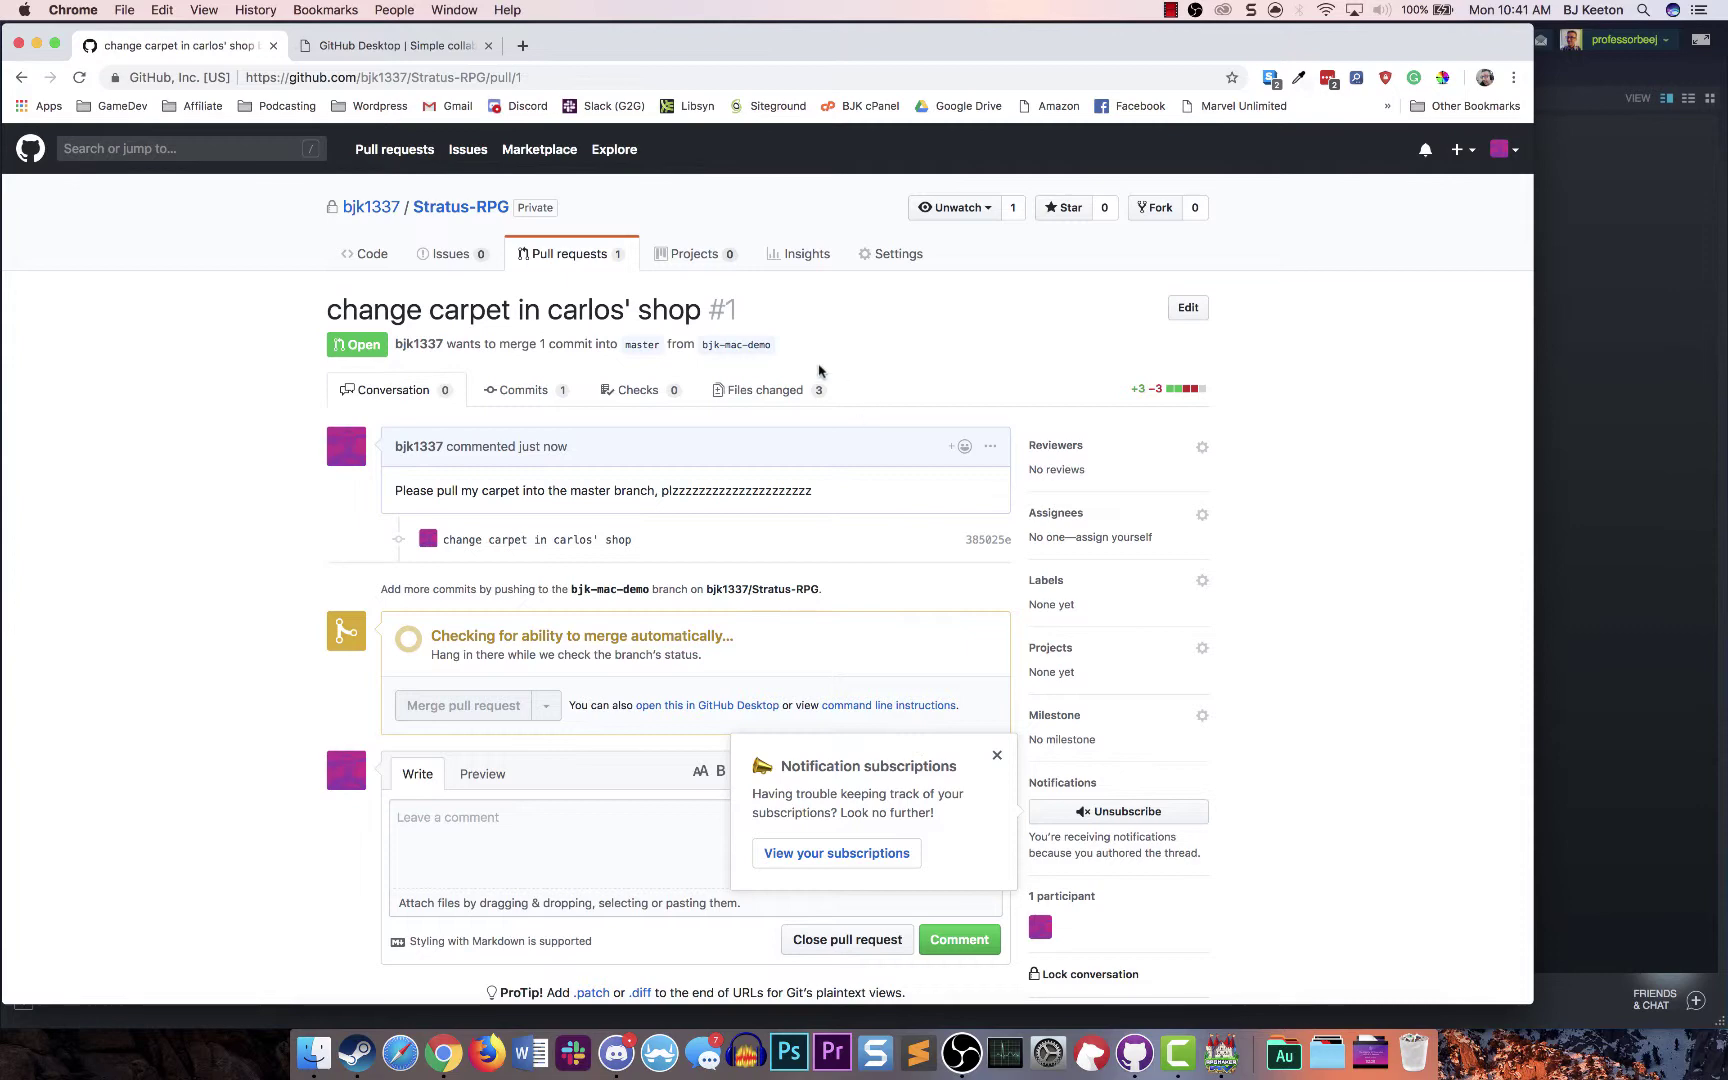
Dismiss the notification subscriptions popup, then merge the carpet pull request into master and confirm the merge
{"action": "left_click", "coordinate": [999, 757]}
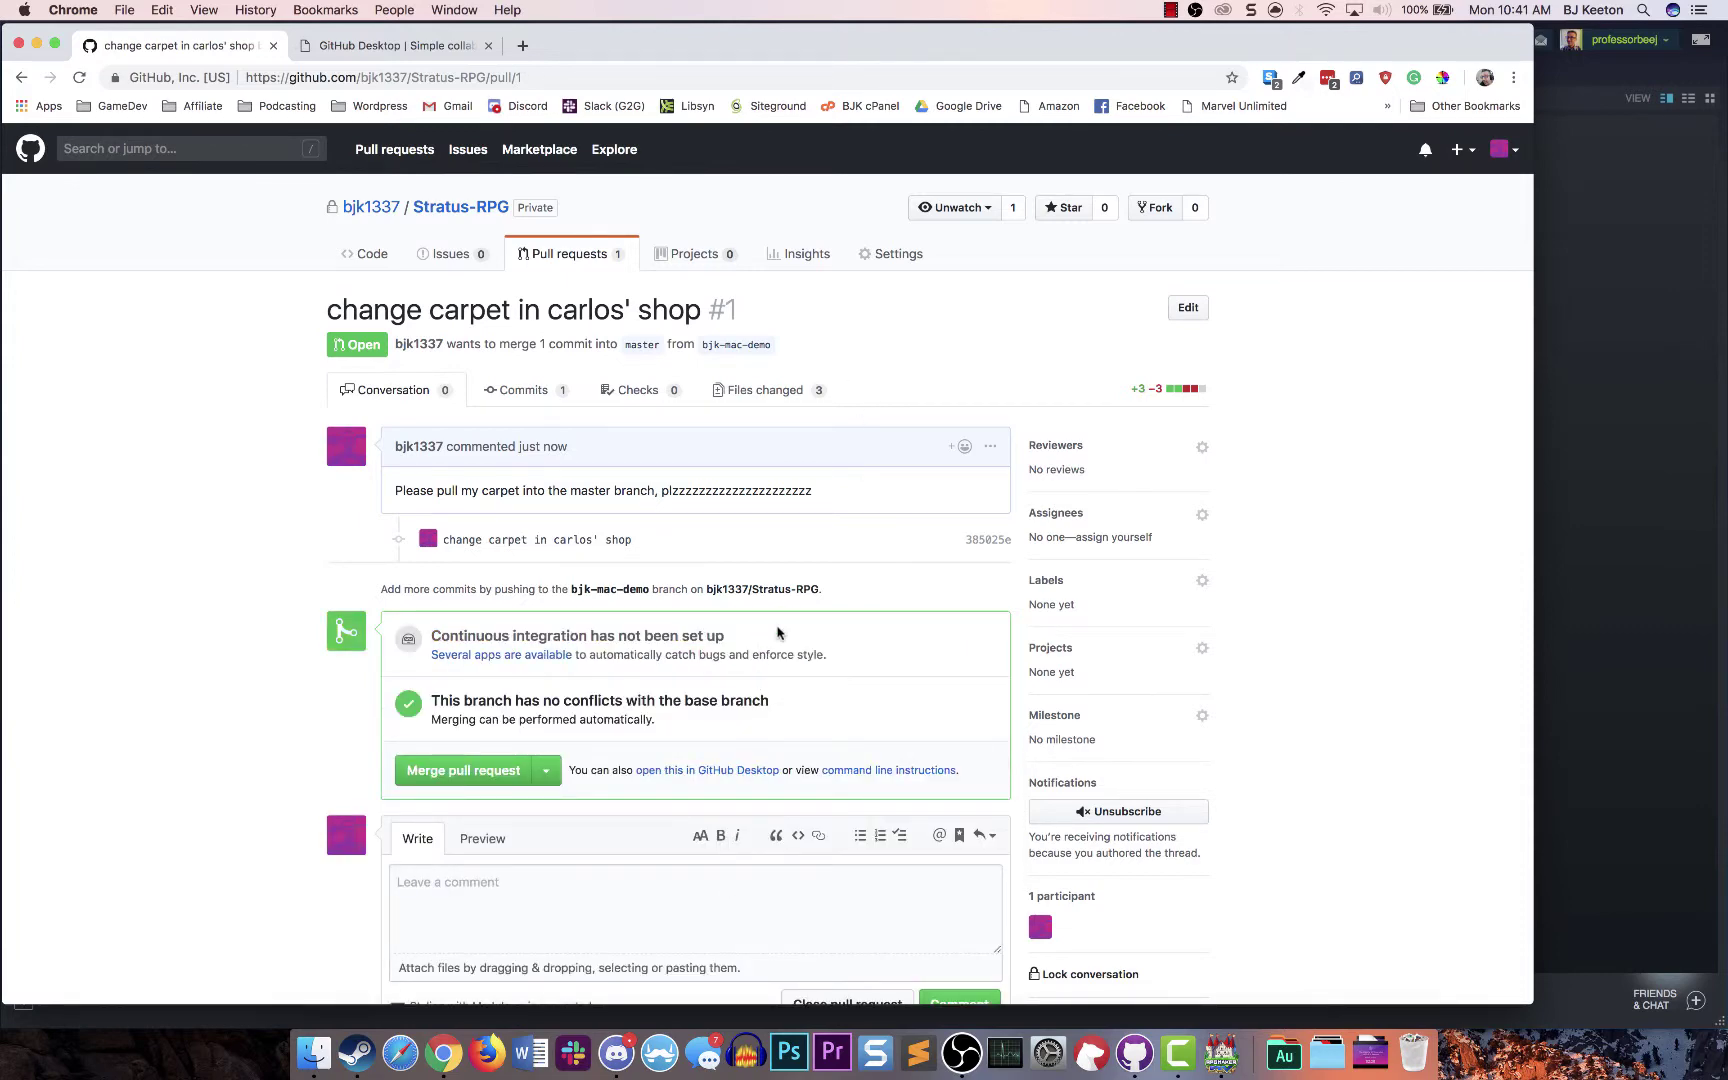
{"action": "scroll", "coordinate": [699, 541], "scroll_direction": "down", "scroll_amount": 3}
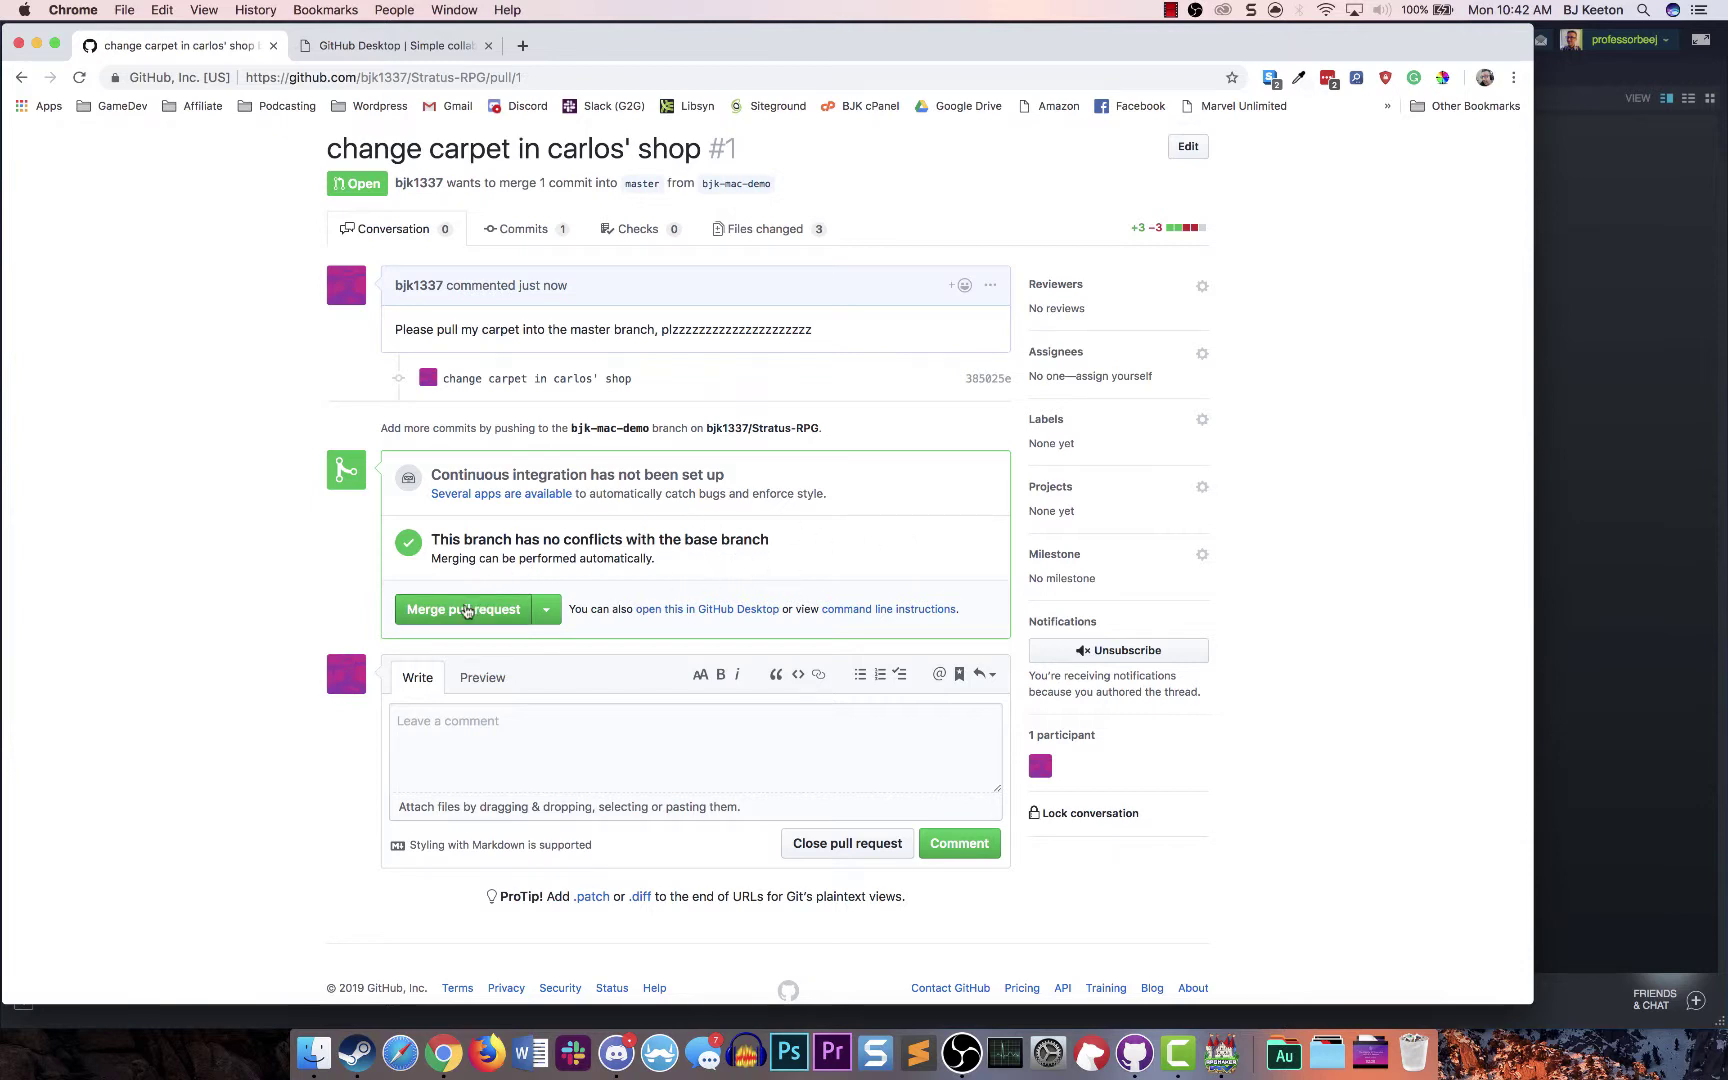
{"action": "left_click", "coordinate": [465, 609]}
{"action": "left_click", "coordinate": [462, 590]}
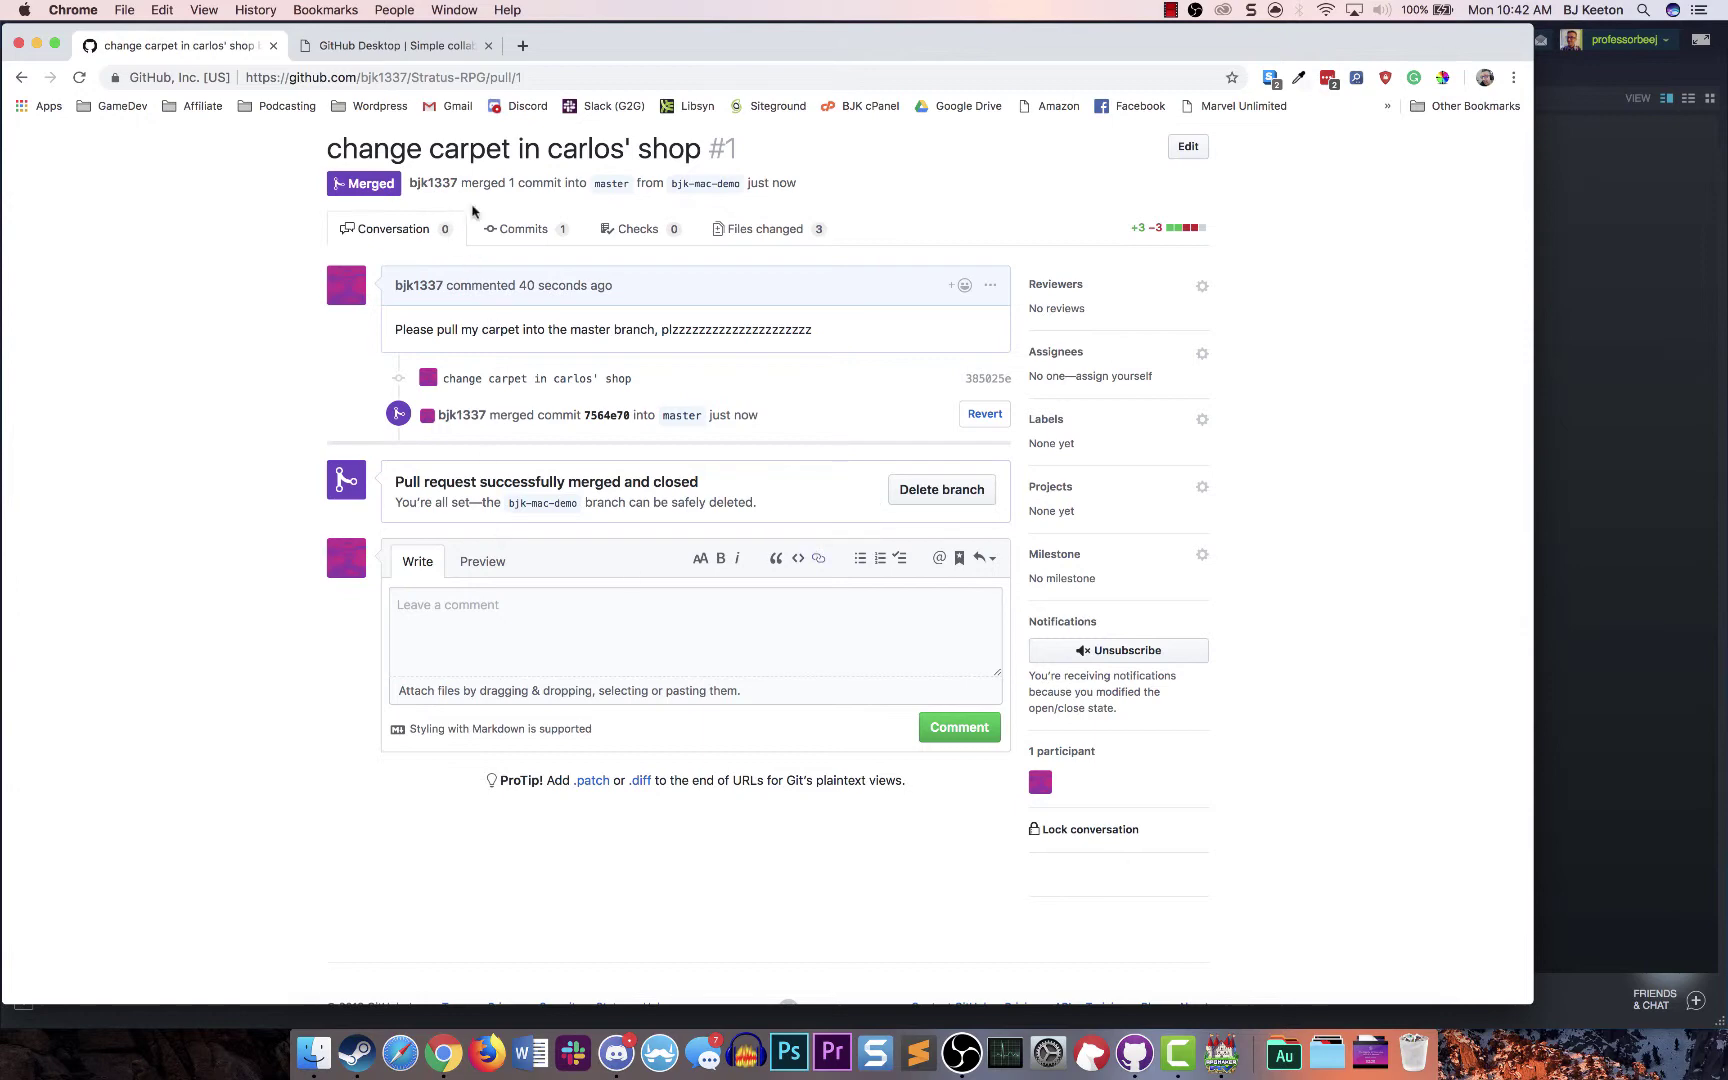
Return to the Stratus-RPG code page on GitHub, then switch to GitHub Desktop and fetch origin
{"action": "scroll", "coordinate": [600, 235], "scroll_direction": "up", "scroll_amount": 3}
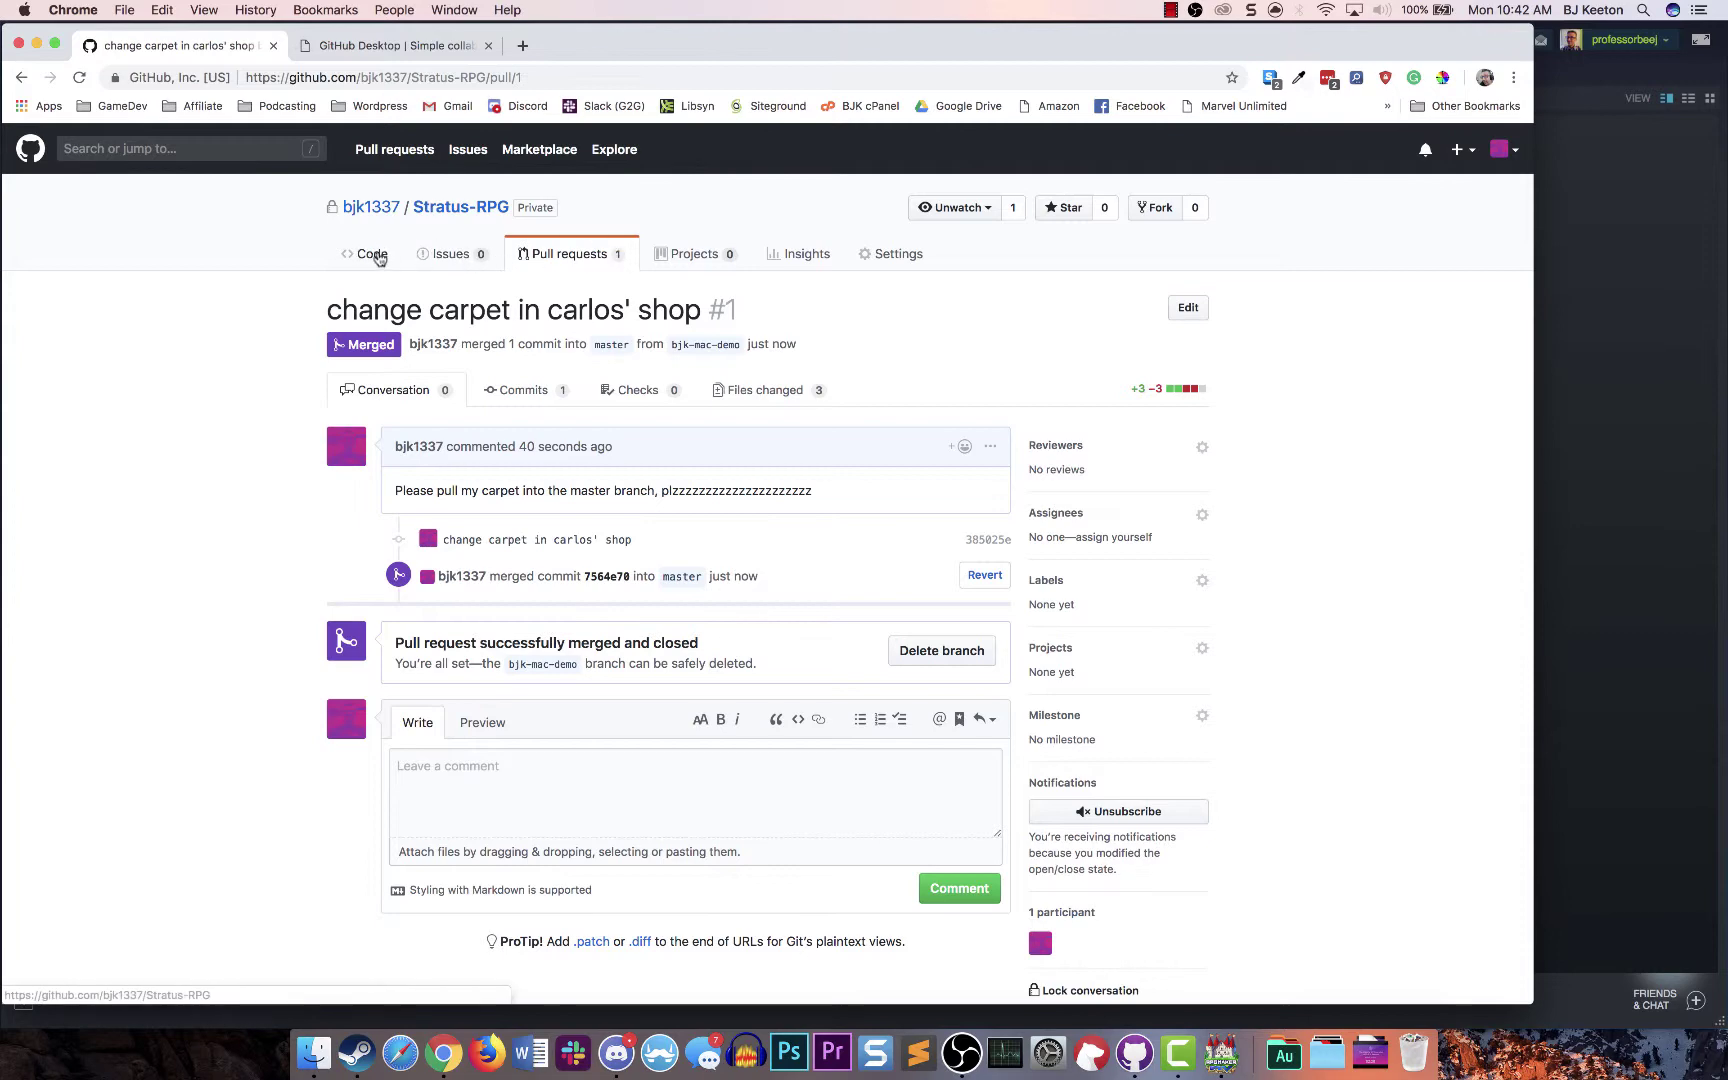
{"action": "left_click", "coordinate": [372, 253]}
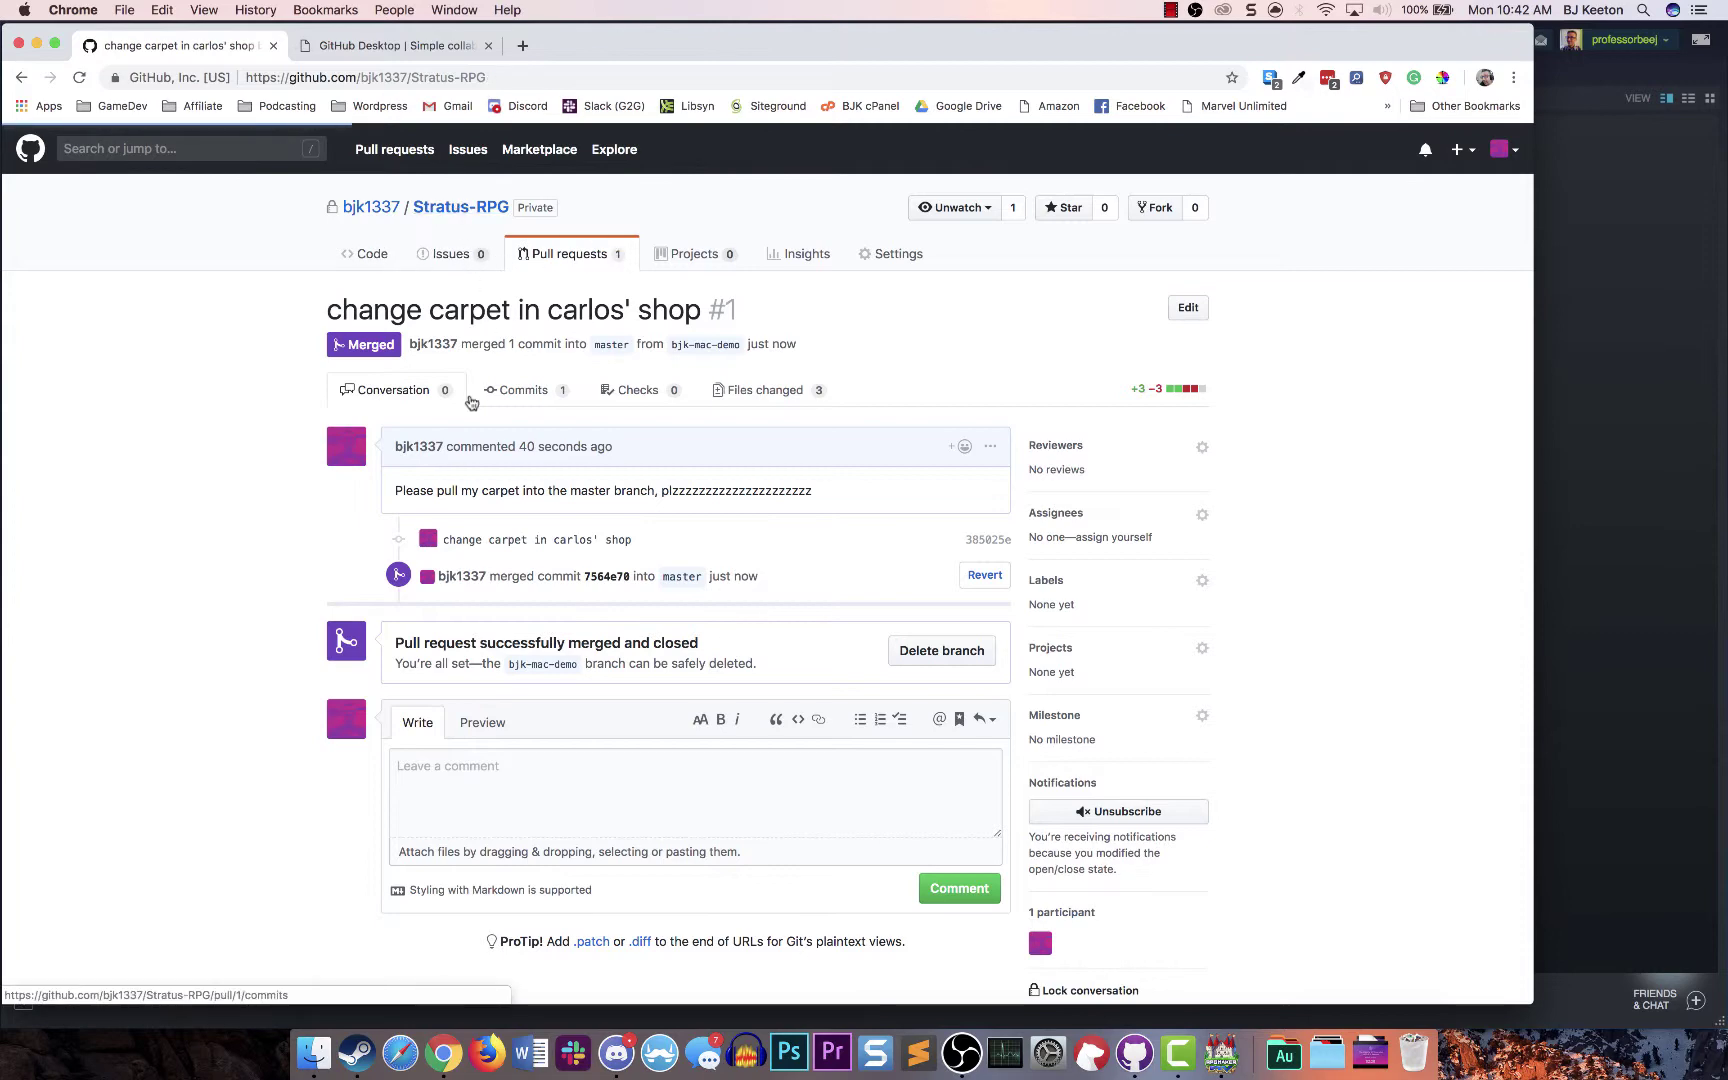
{"action": "left_click", "coordinate": [1135, 1052]}
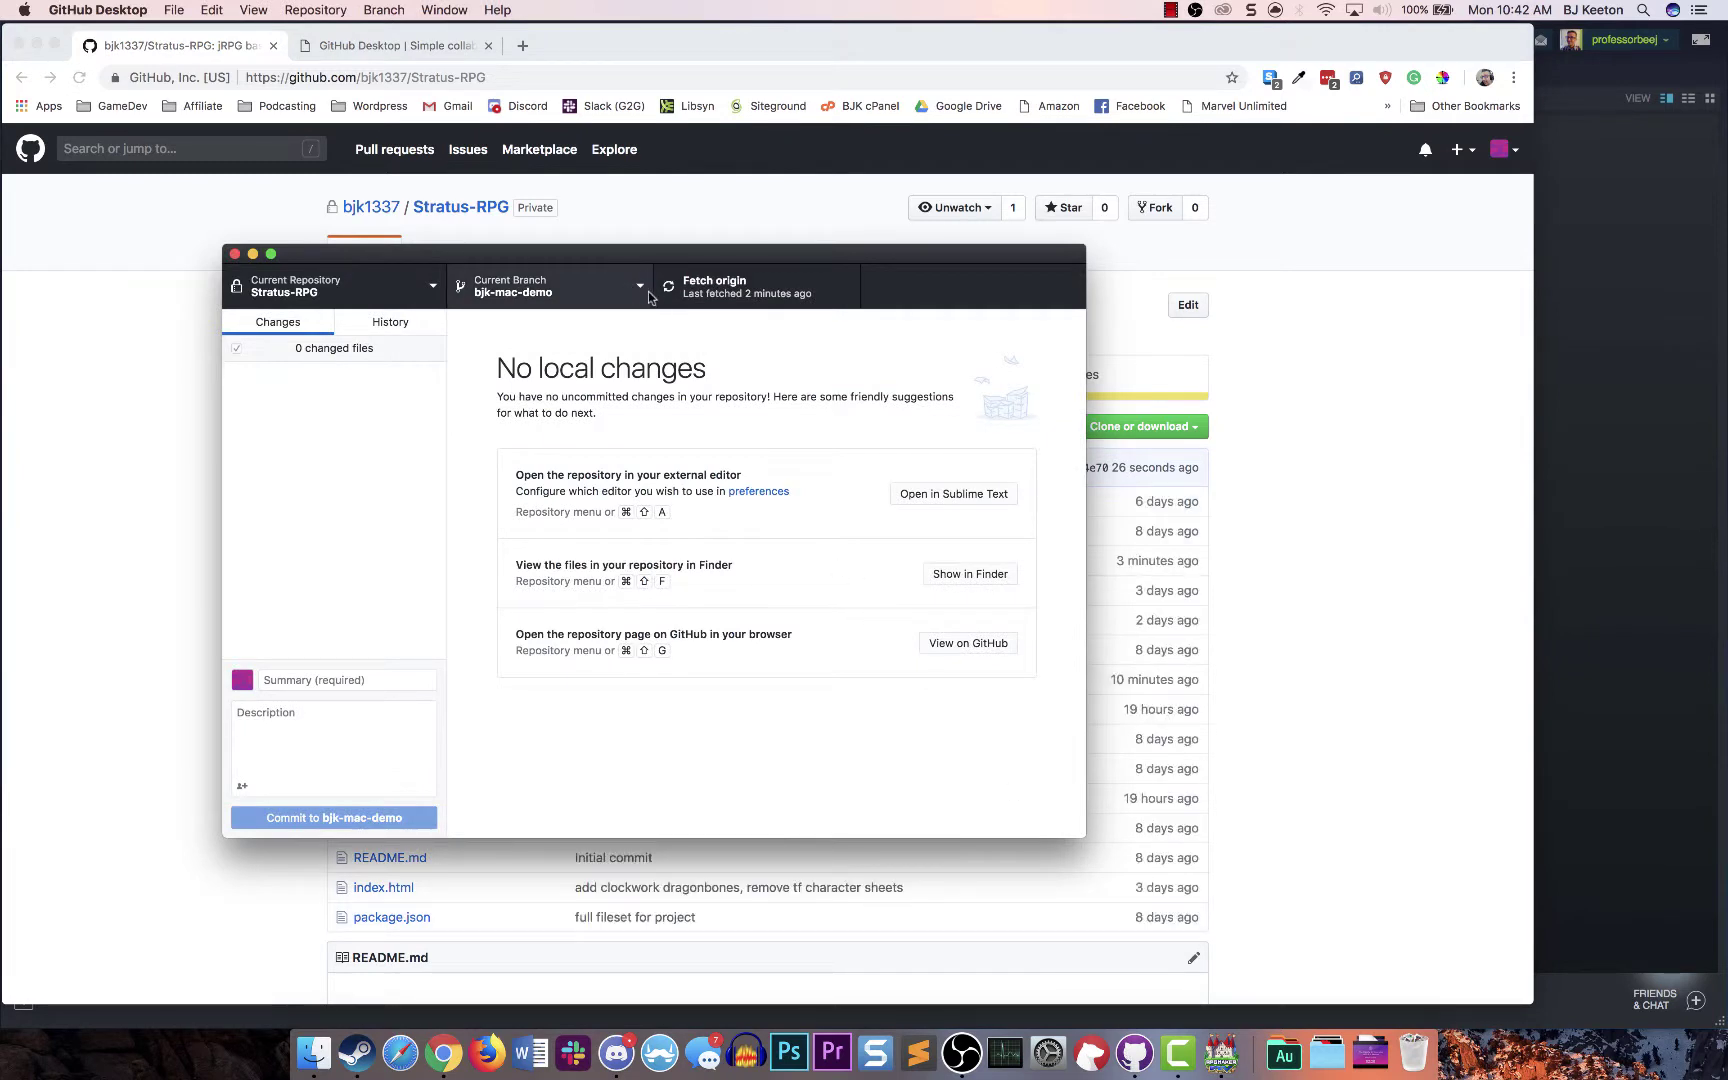
{"action": "left_click", "coordinate": [707, 290]}
Create a new branch named bjk-mac based on master and publish it to GitHub
{"action": "left_click", "coordinate": [590, 294]}
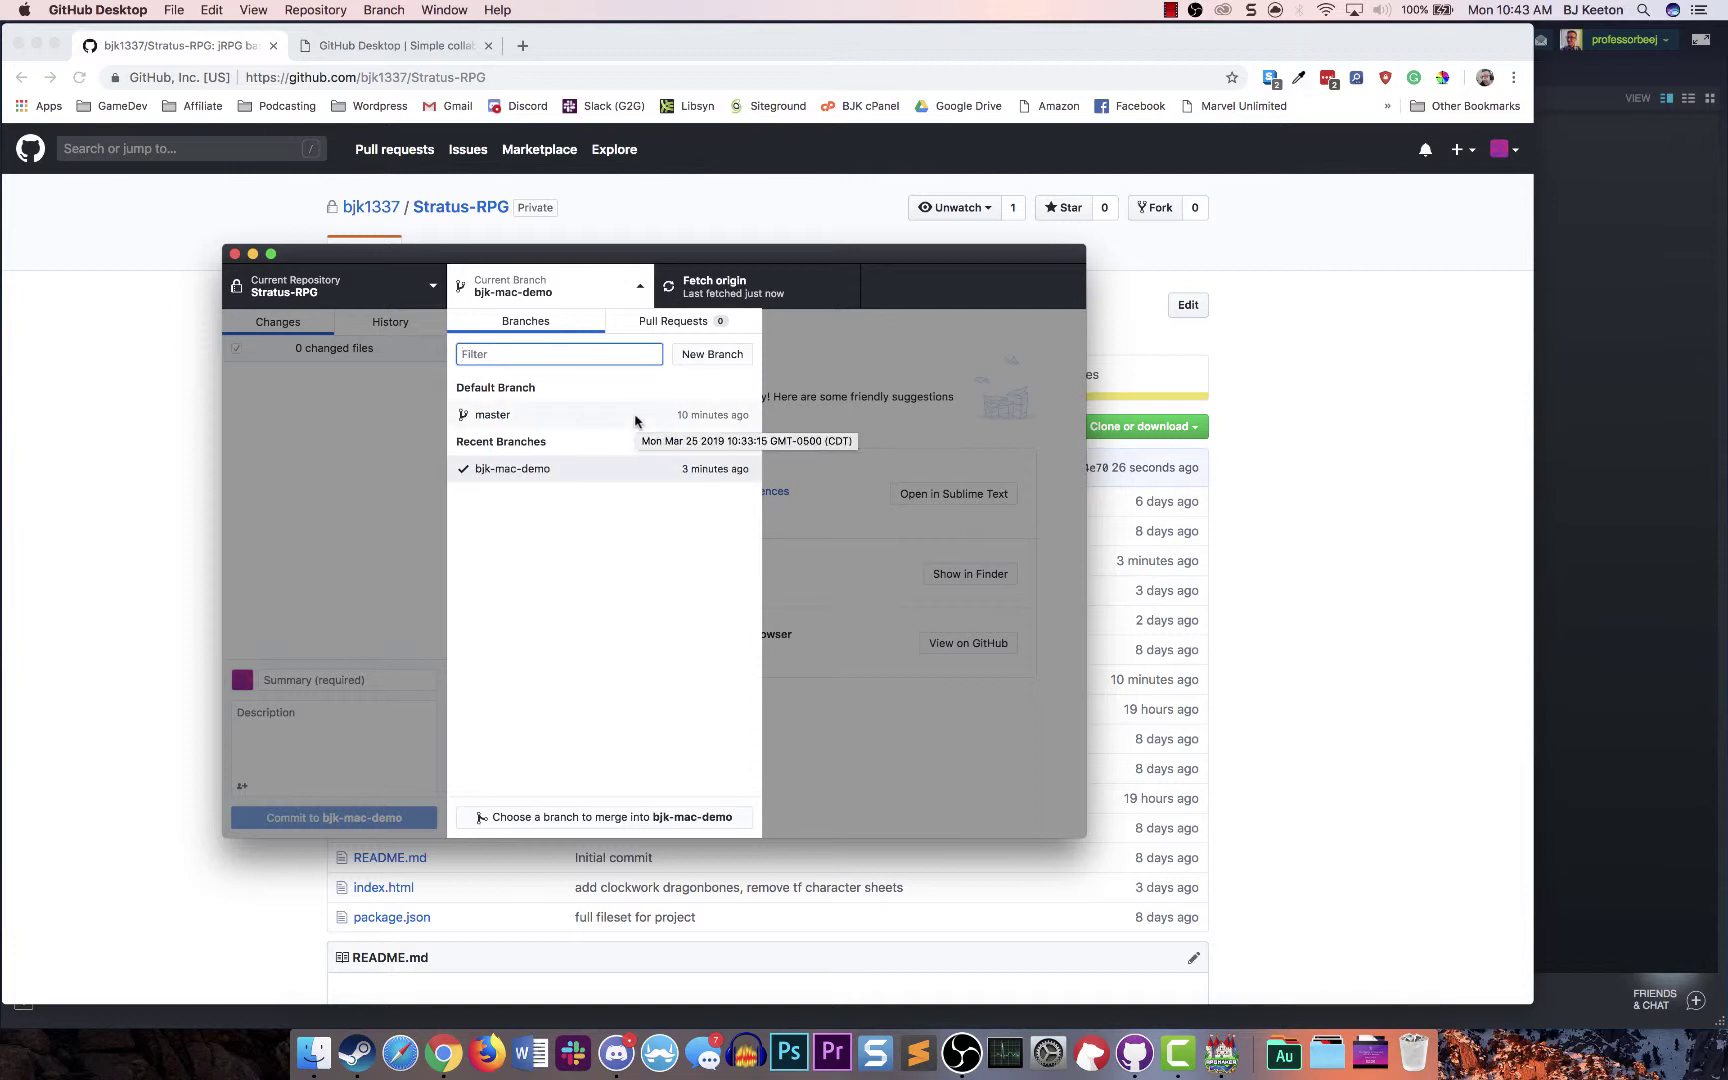
{"action": "left_click", "coordinate": [703, 358]}
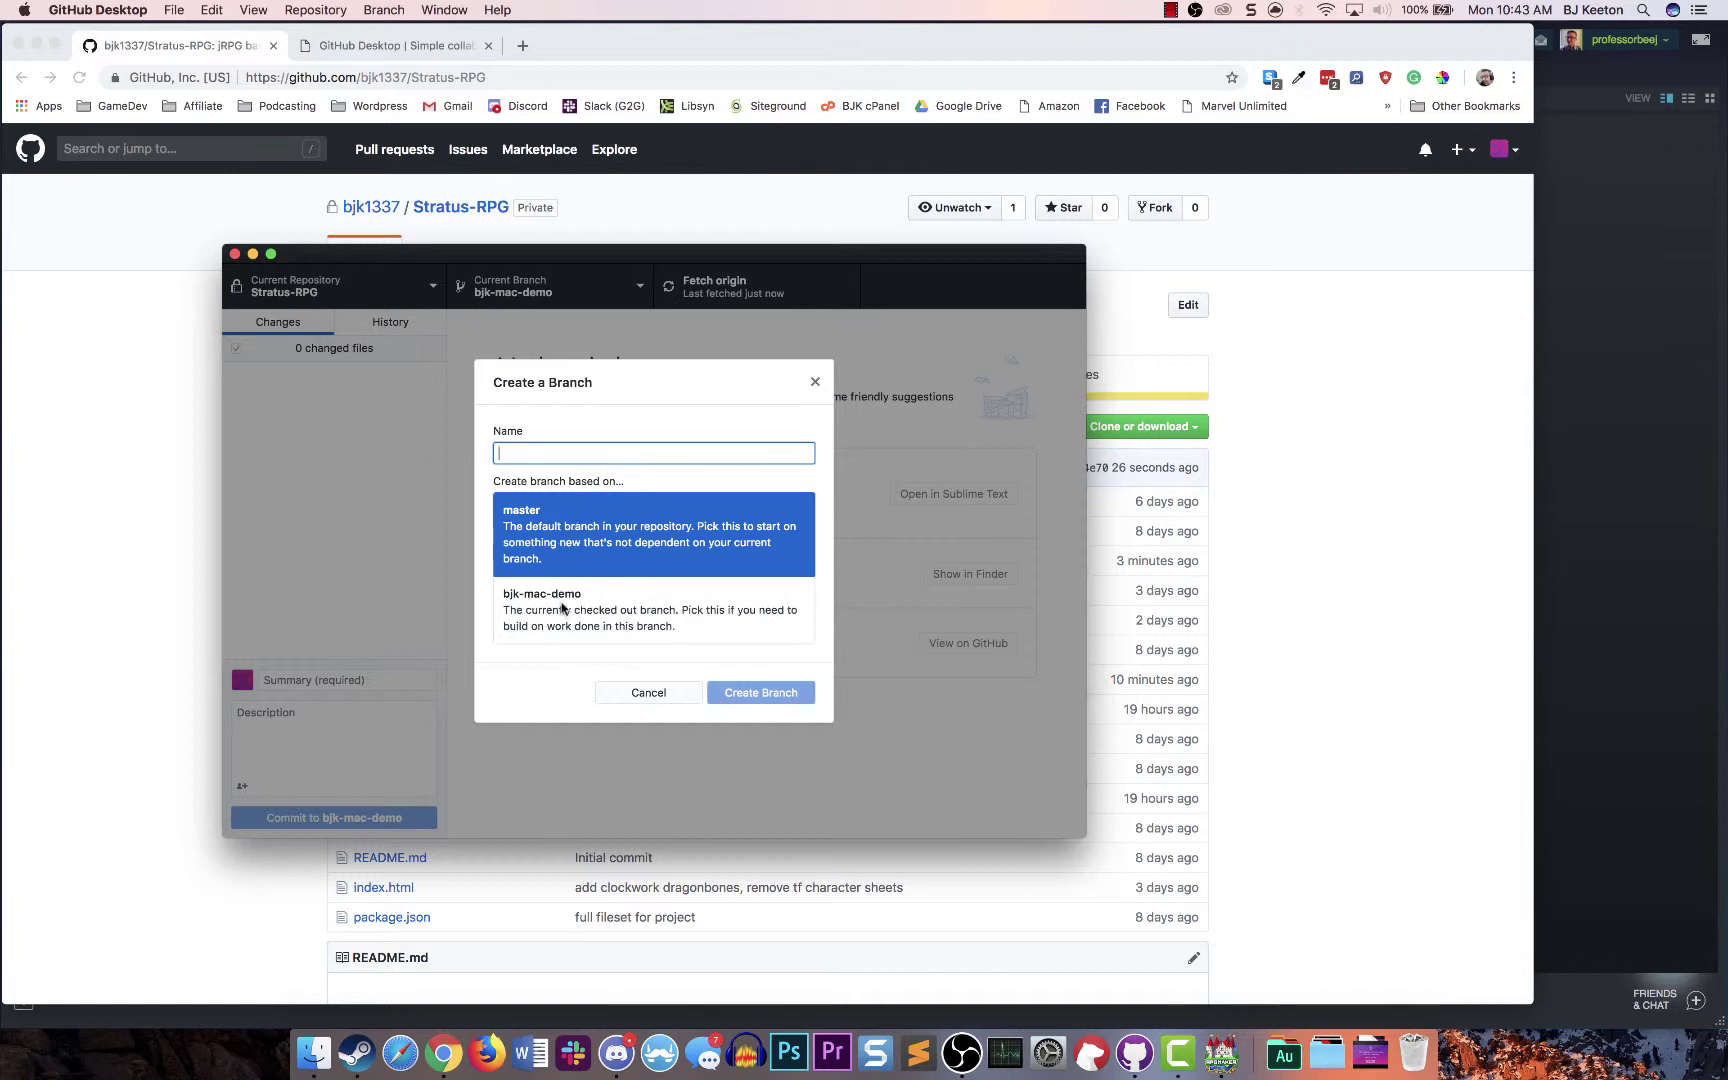
{"action": "left_click", "coordinate": [566, 636]}
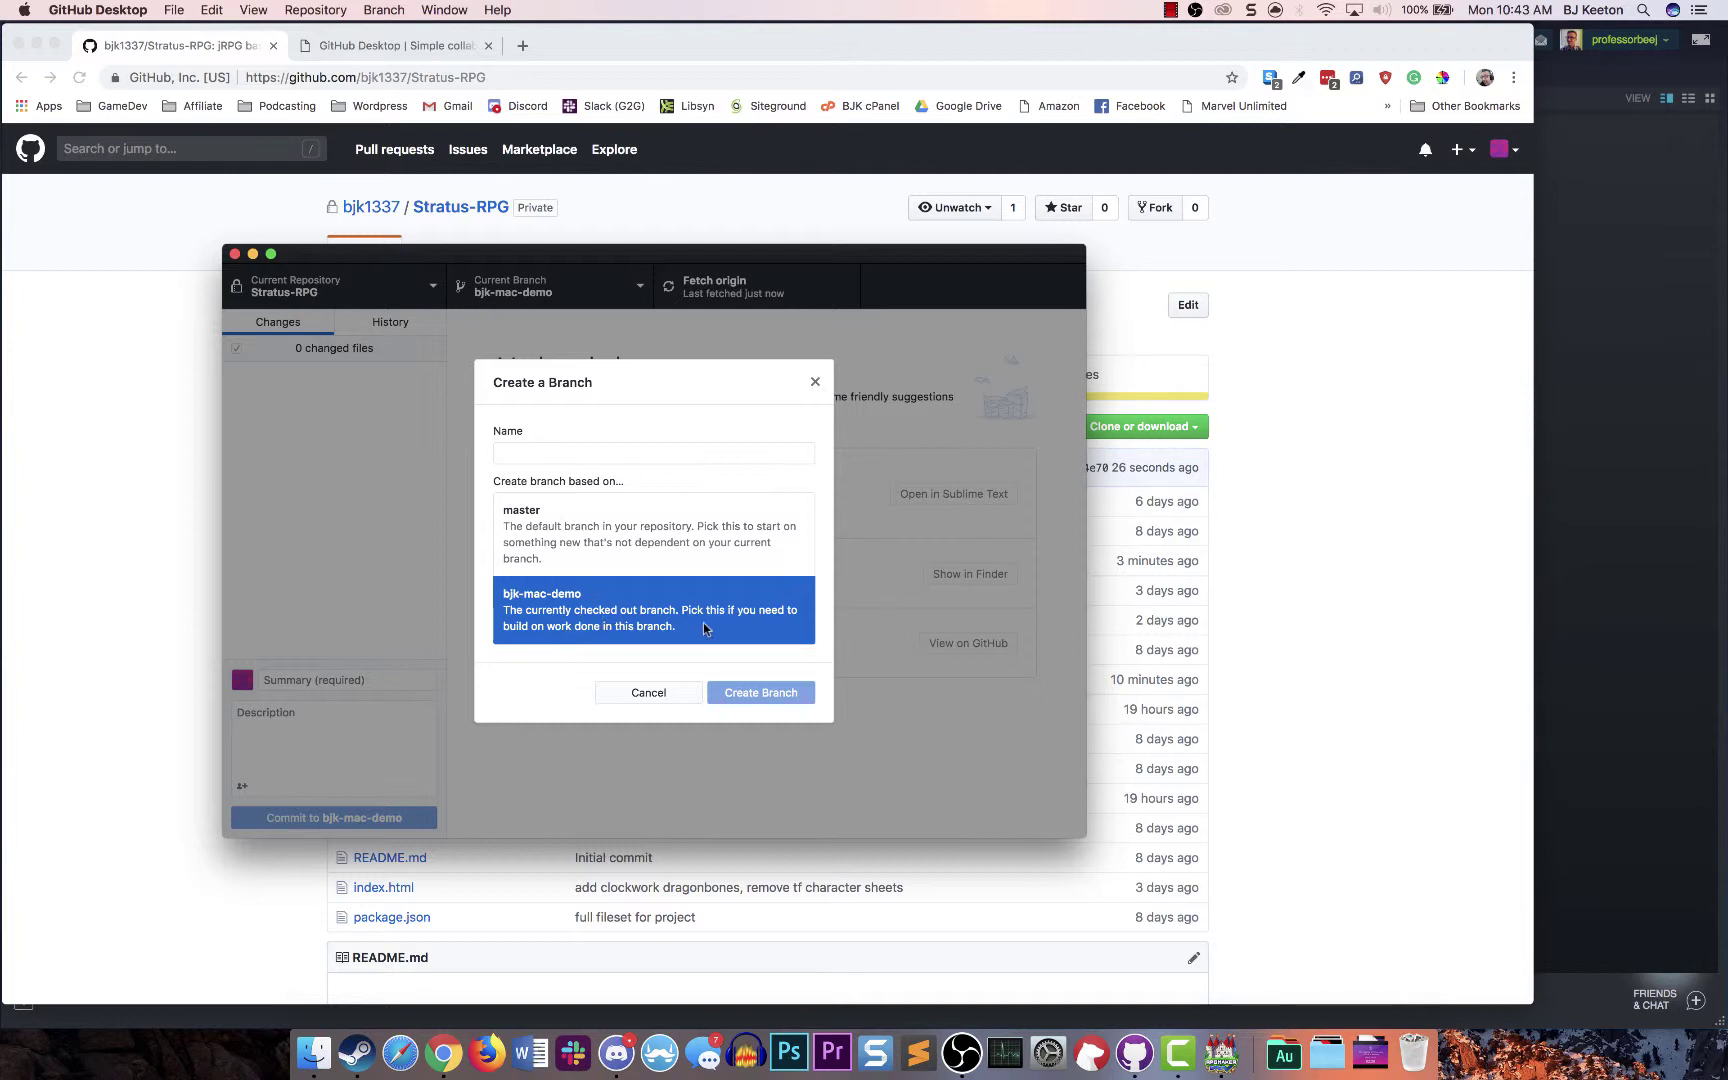
{"action": "left_click", "coordinate": [696, 548]}
{"action": "left_click", "coordinate": [690, 450]}
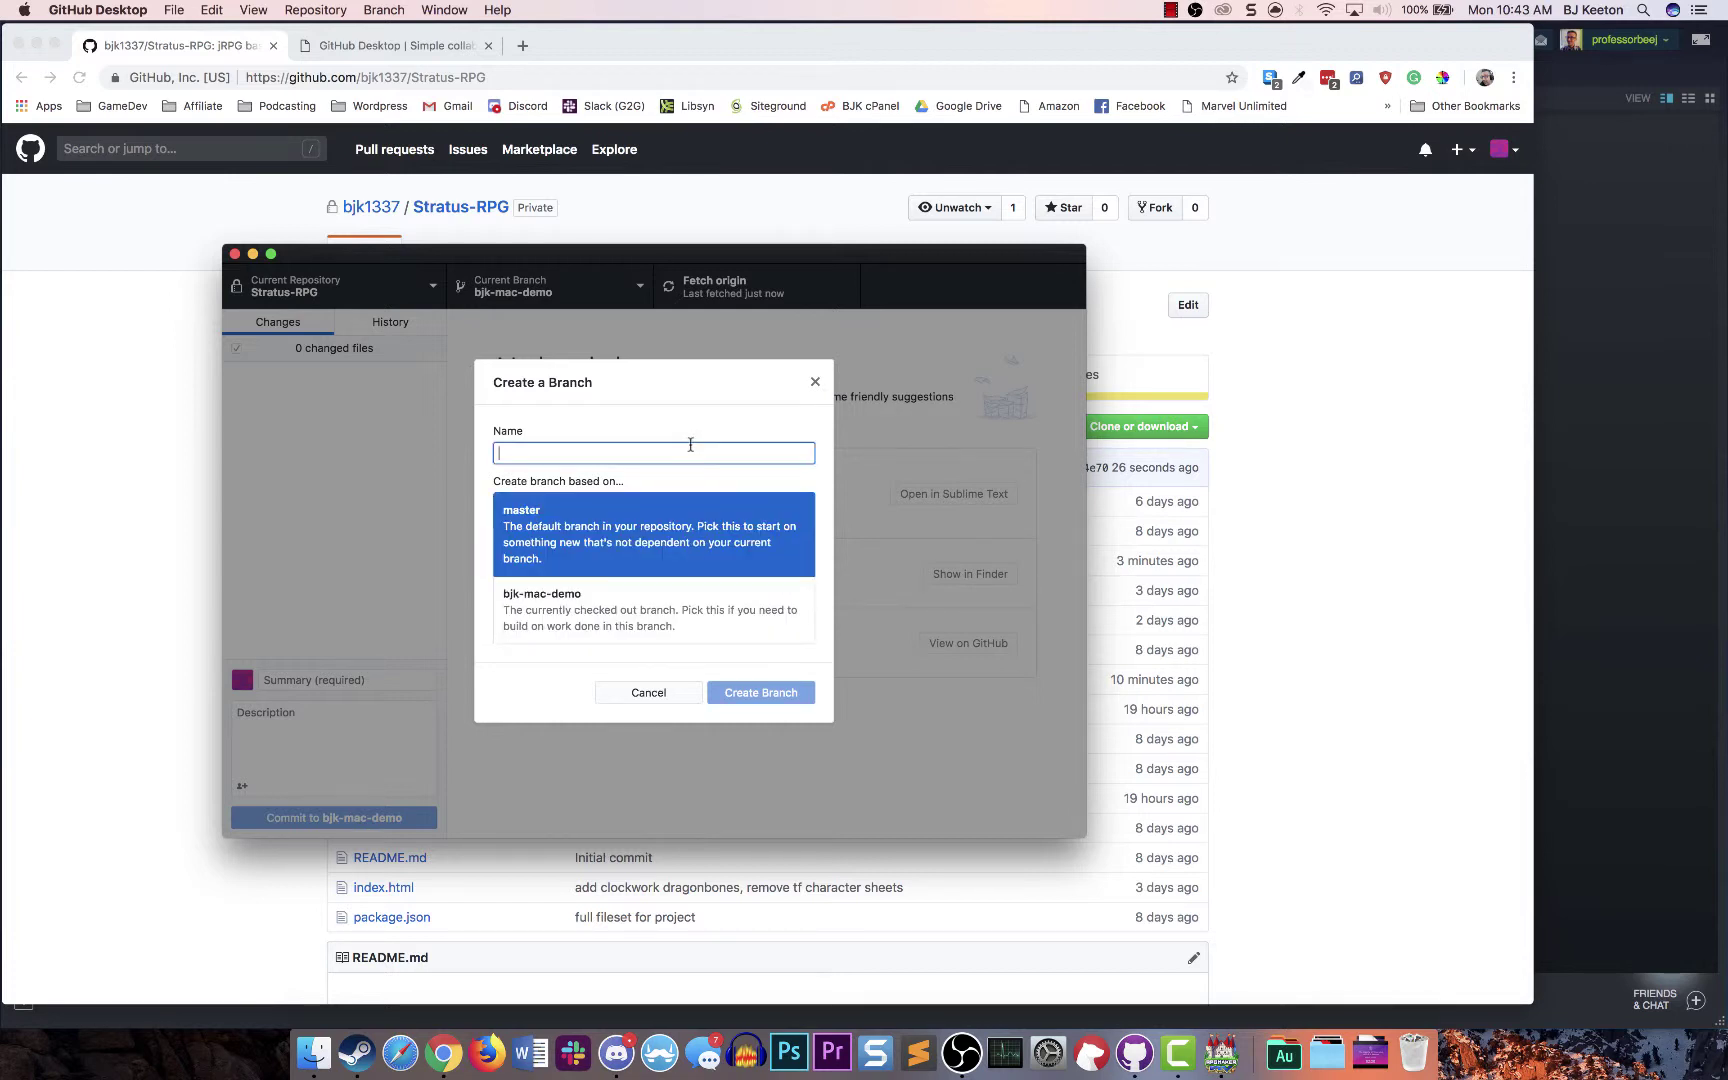
{"action": "type", "text": "bjk-"}
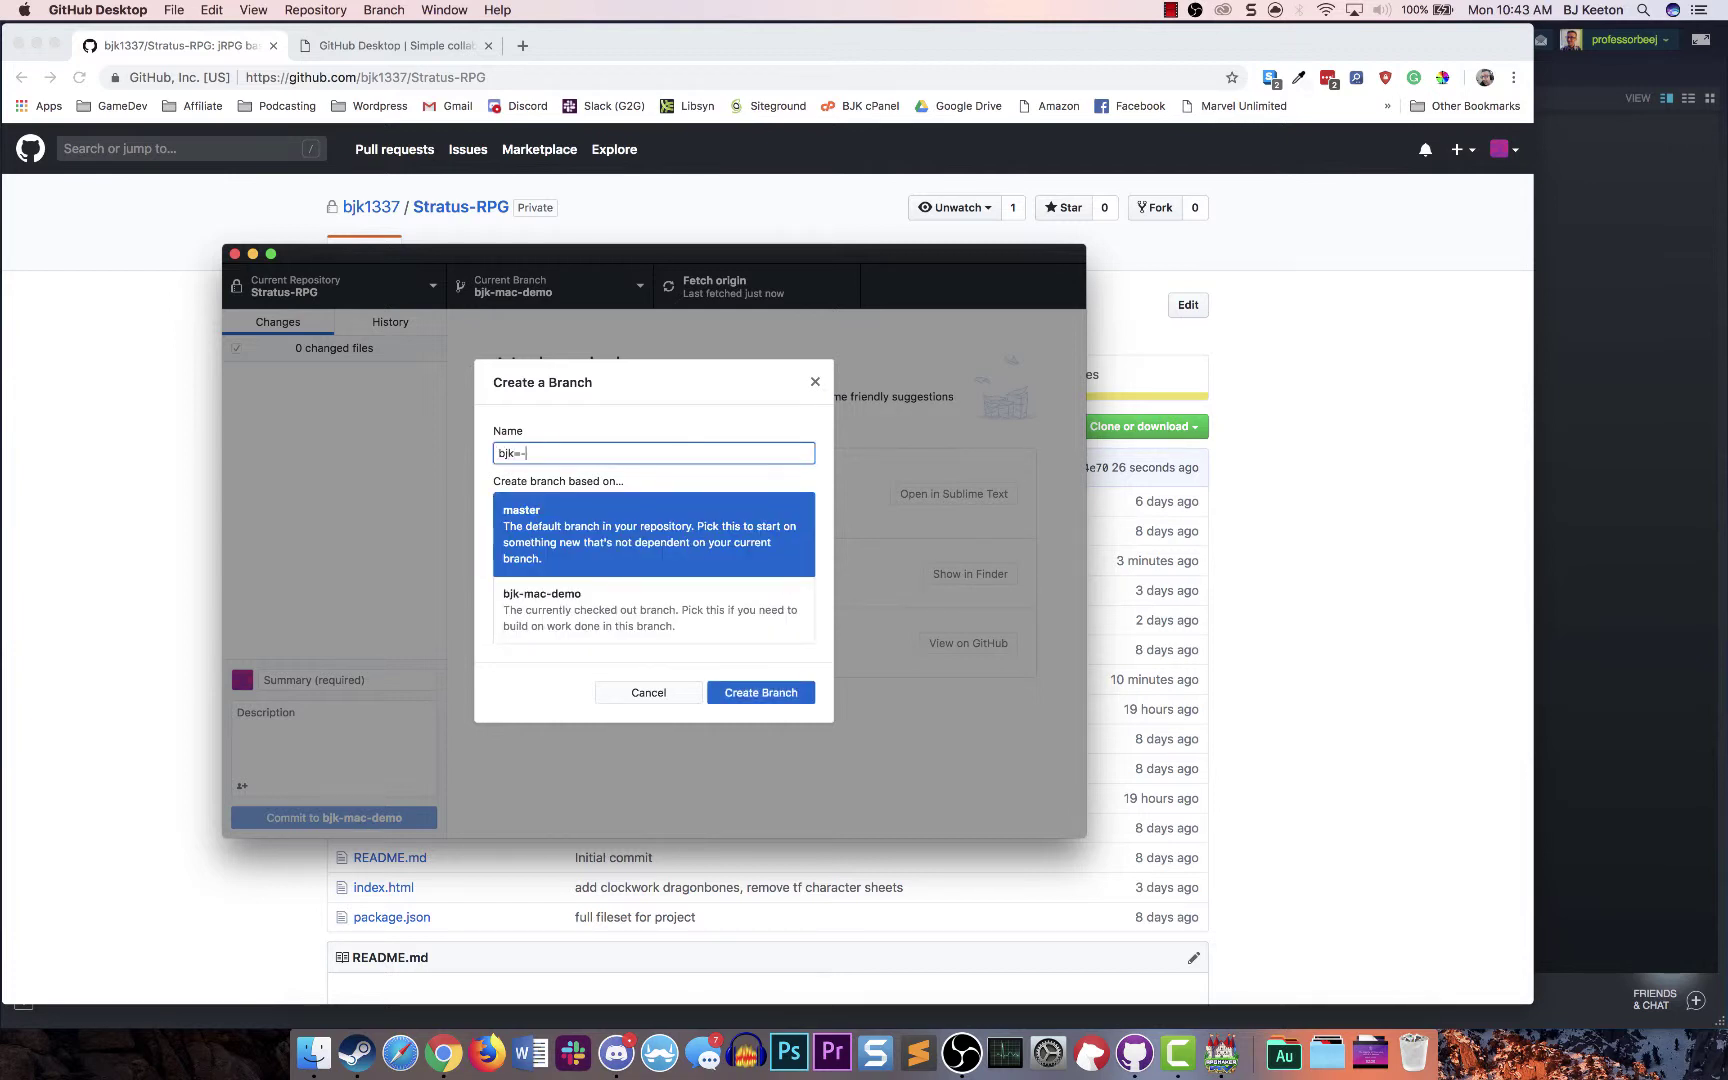
{"action": "type", "text": "mac"}
{"action": "left_click", "coordinate": [748, 691]}
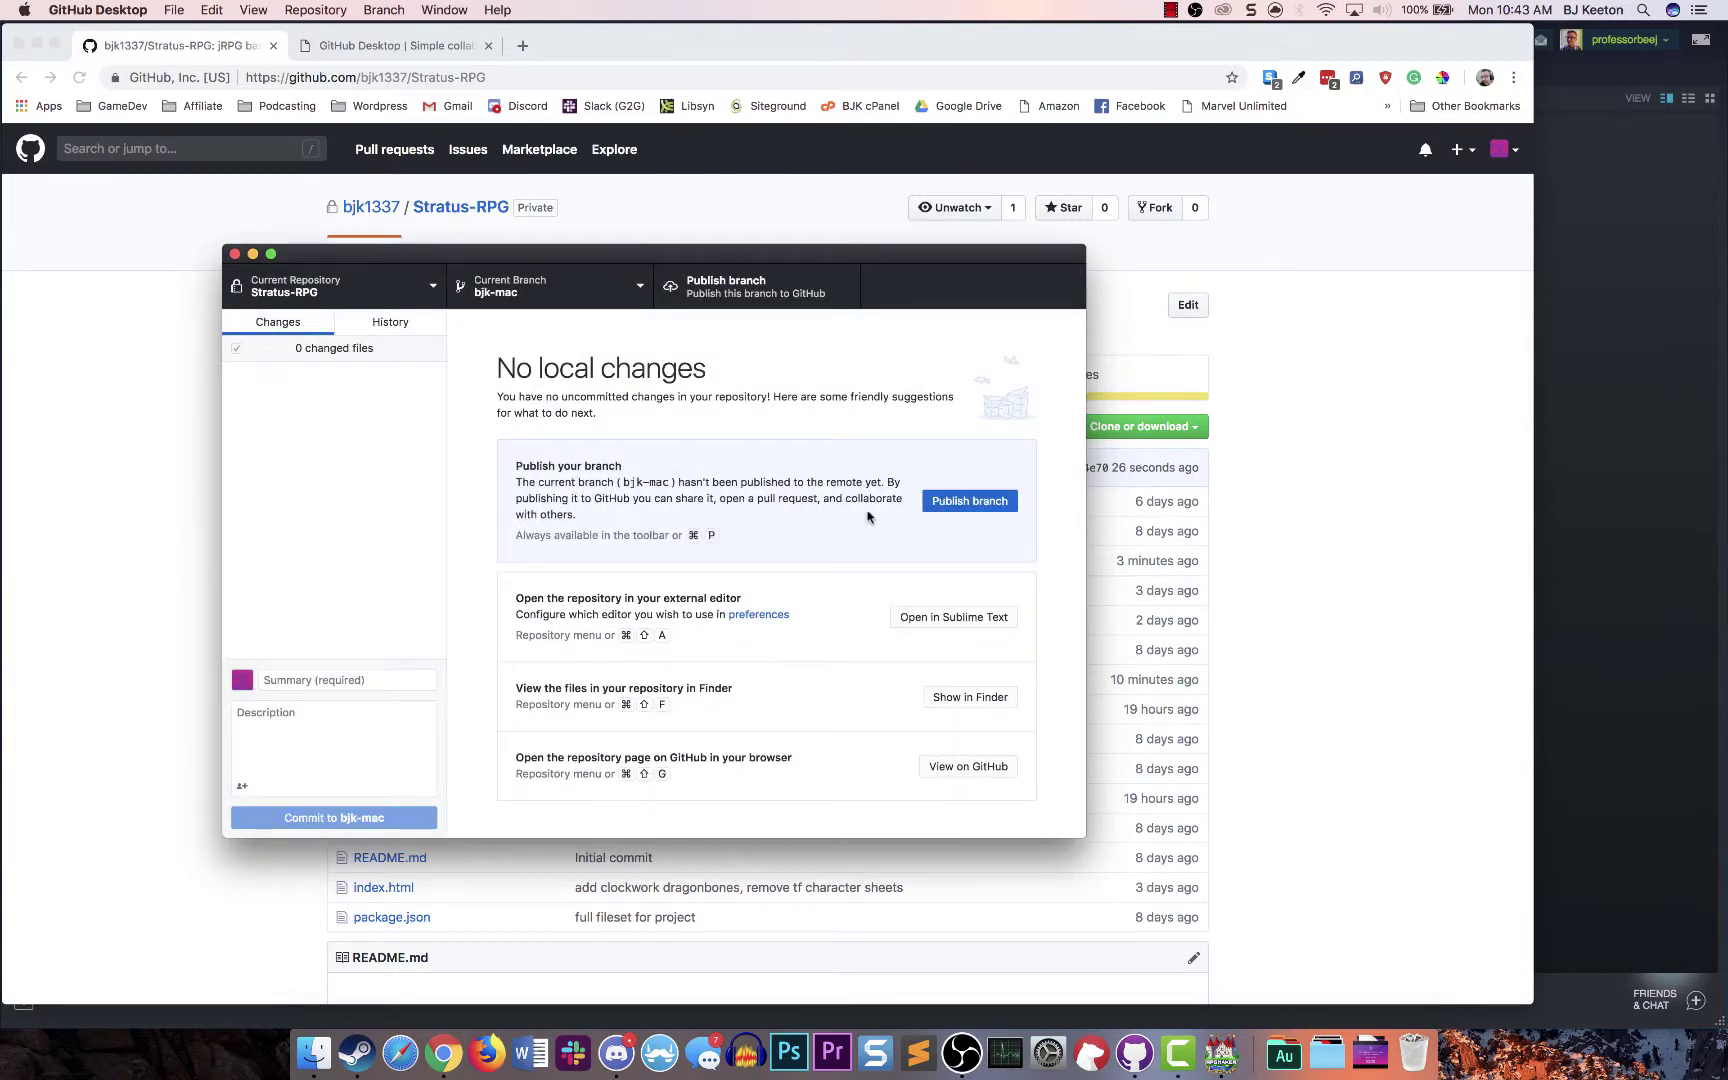
{"action": "left_click", "coordinate": [946, 502]}
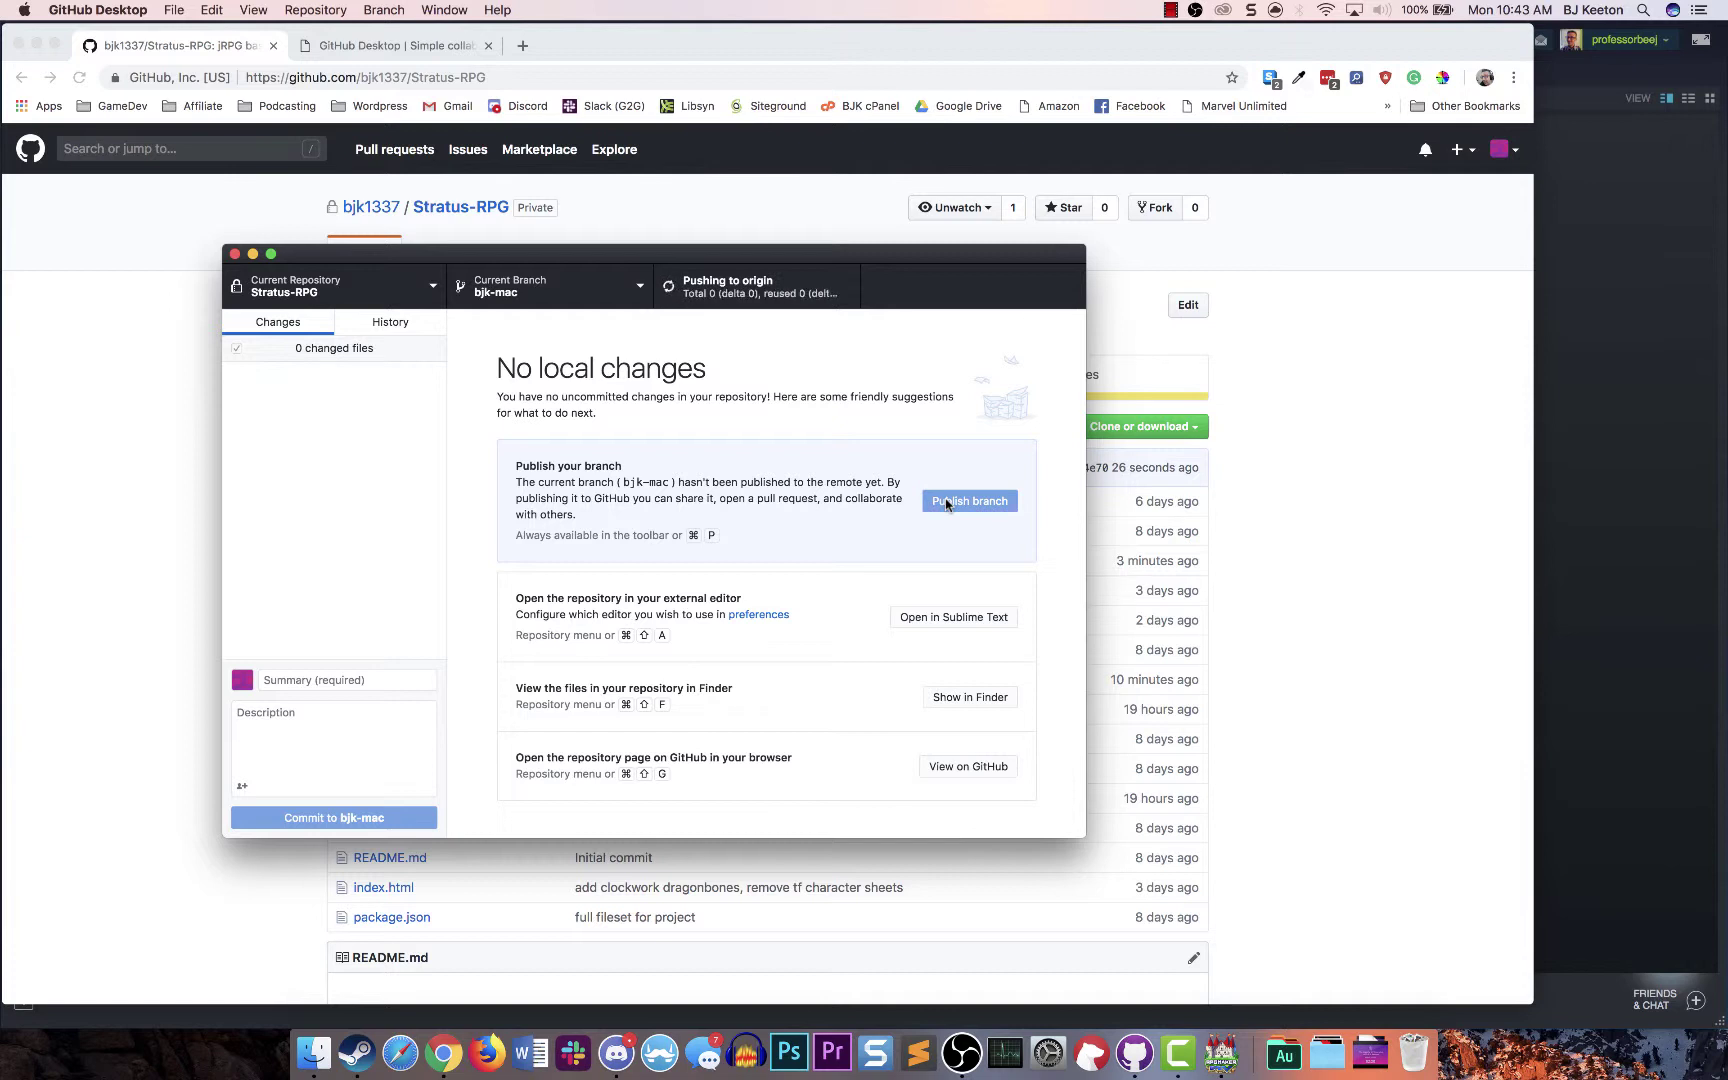